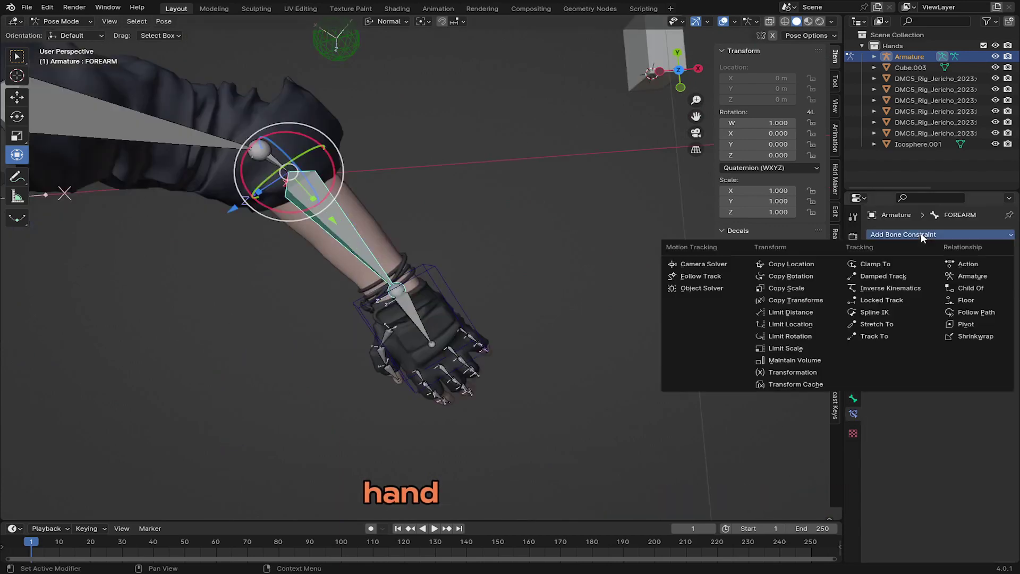
- Test the finished arm rig in Pose Mode by moving the hand IK controls and checking how the arms follow
click(821, 292)
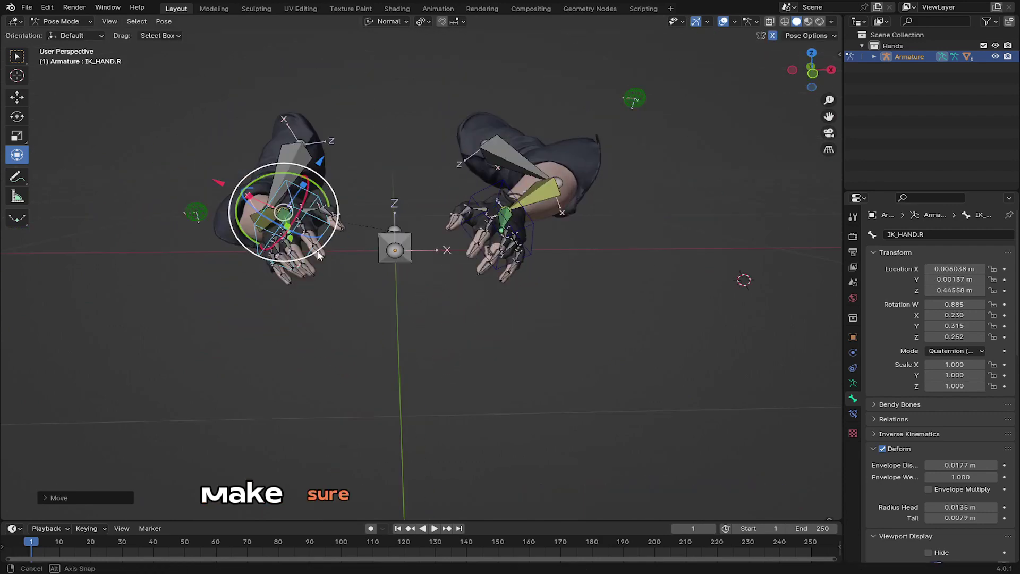
drag(282, 181, 275, 208)
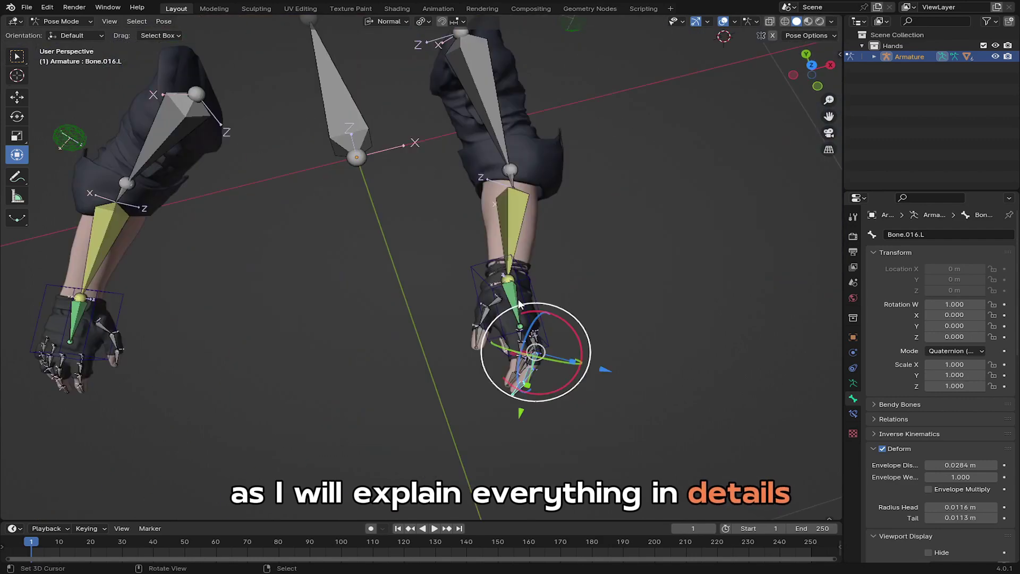
click(502, 232)
key(g)
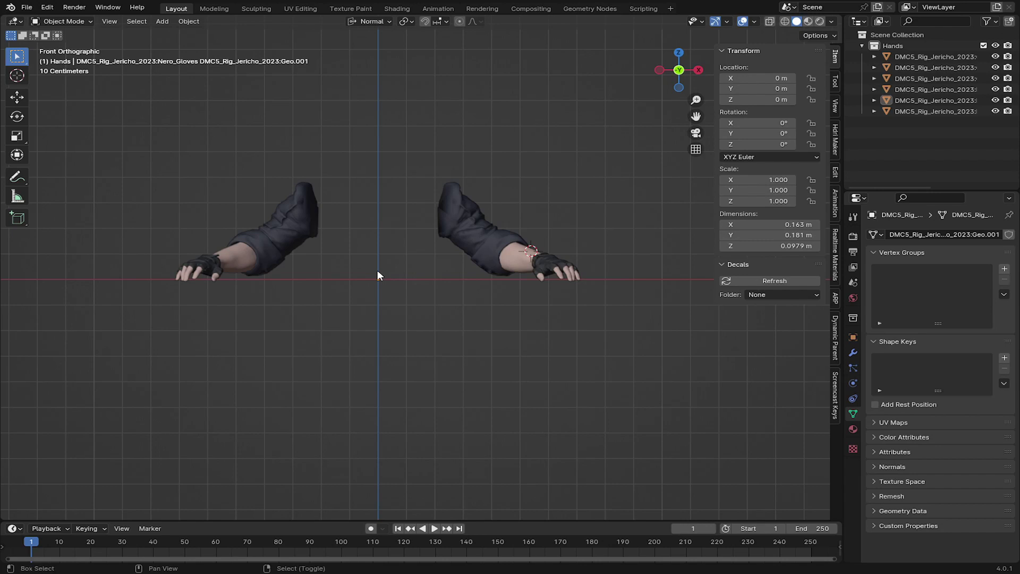
- Reset the 3D cursor to the world origin and add a single-bone armature there
key(shift+s)
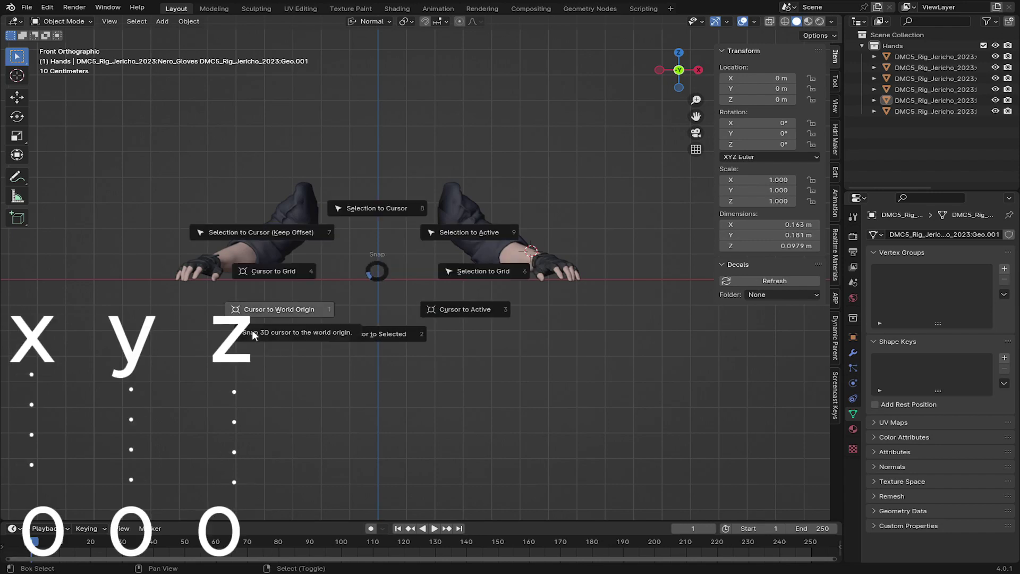
click(252, 331)
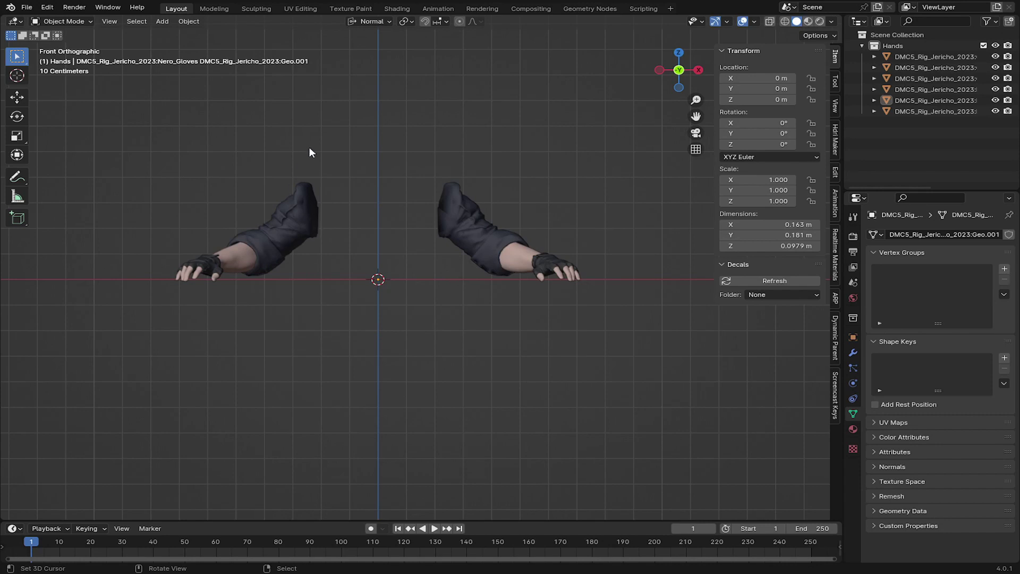
key(shift+a)
mouse_move(318, 191)
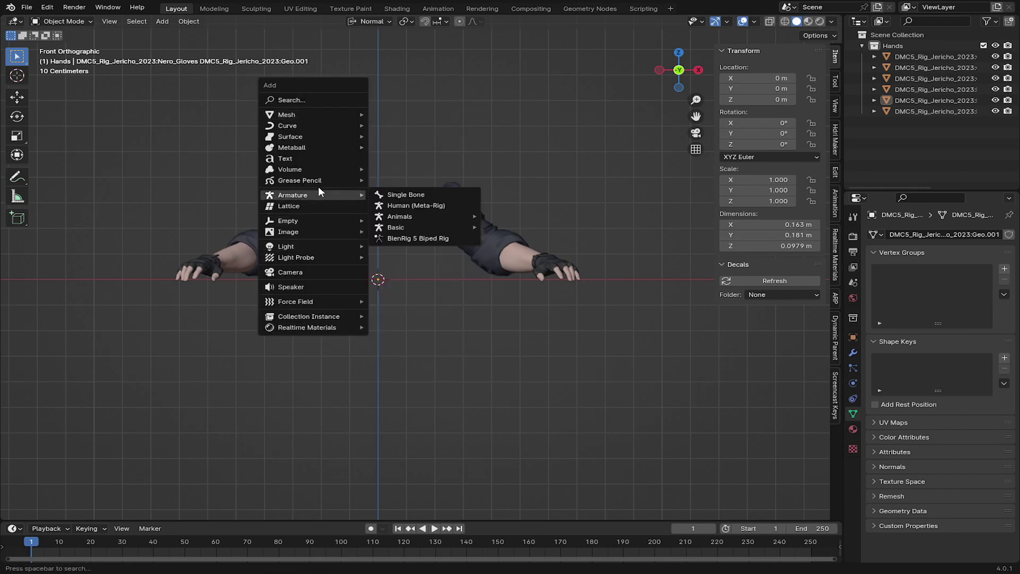
click(422, 195)
- Enable In Front and Axes in the armature's viewport display
drag(696, 116, 690, 126)
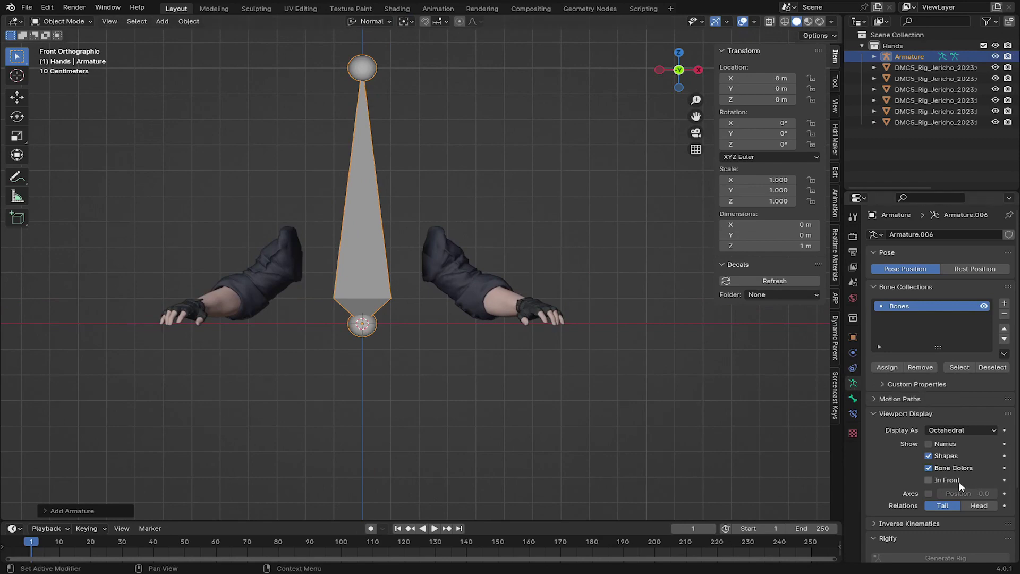
click(929, 493)
middle_drag(500, 249, 409, 237)
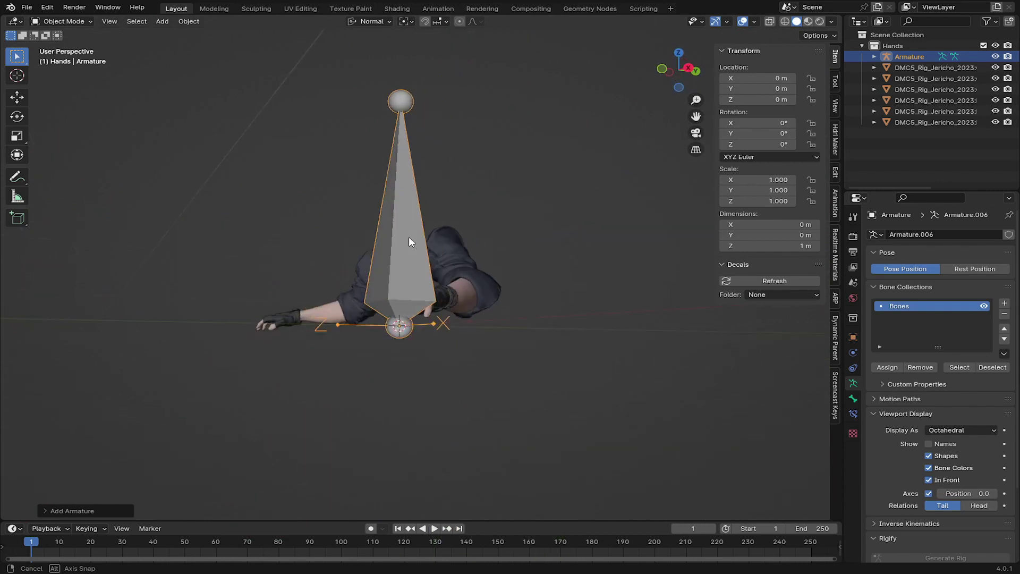
key(KP_1)
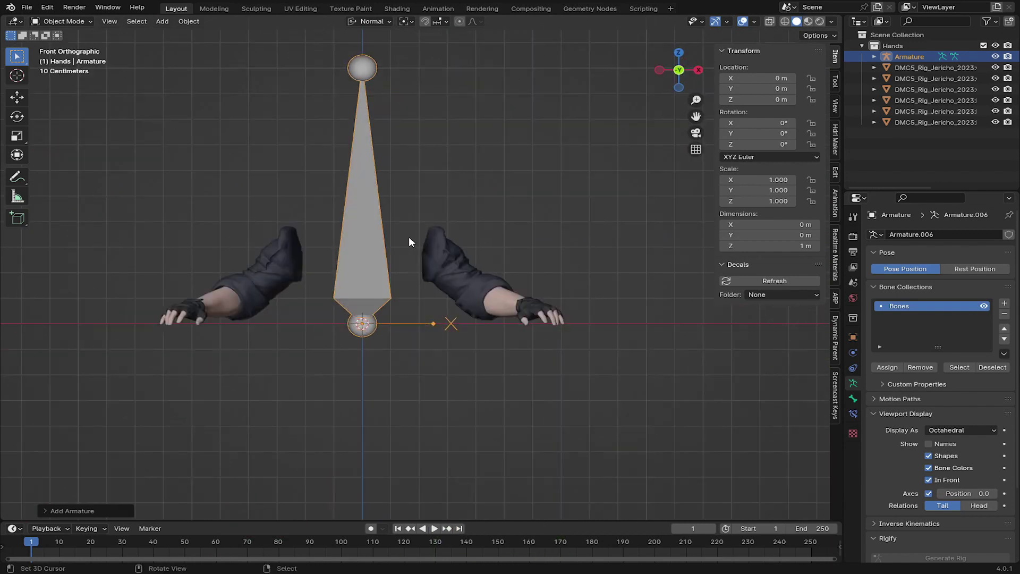
- In Edit Mode, snap the bone's tip to the 3D cursor and extrude a root bone about 0.43 m long along Y
key(Tab)
shift+middle_drag(379, 105, 369, 152)
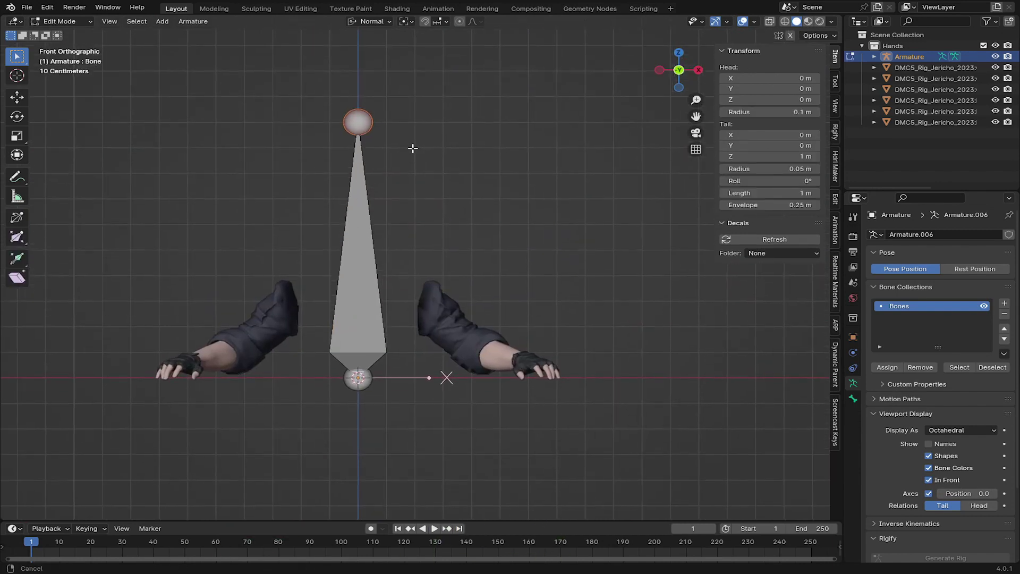
key(shift+s)
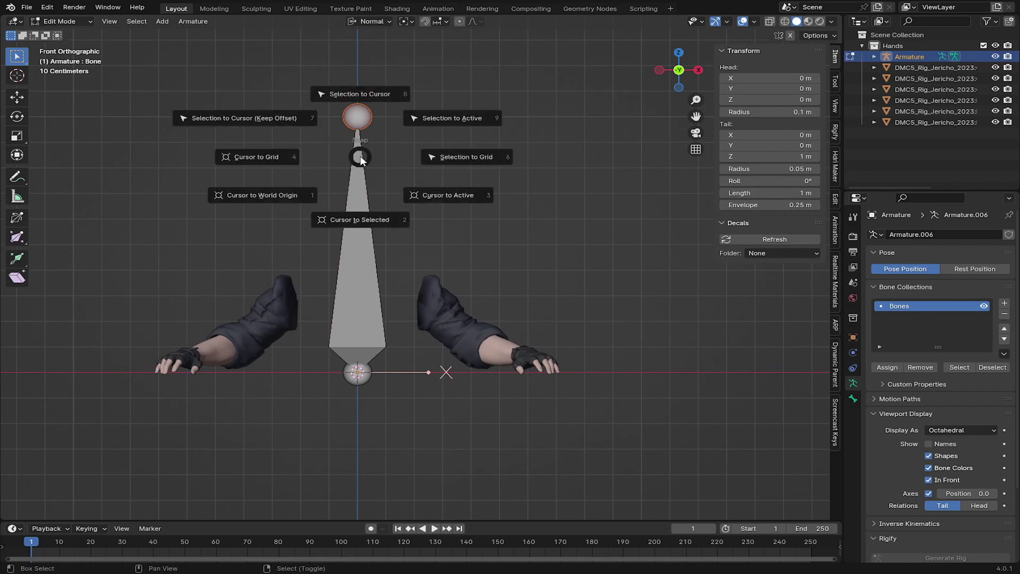
click(372, 97)
middle_drag(419, 311, 307, 368)
key(e)
key(y)
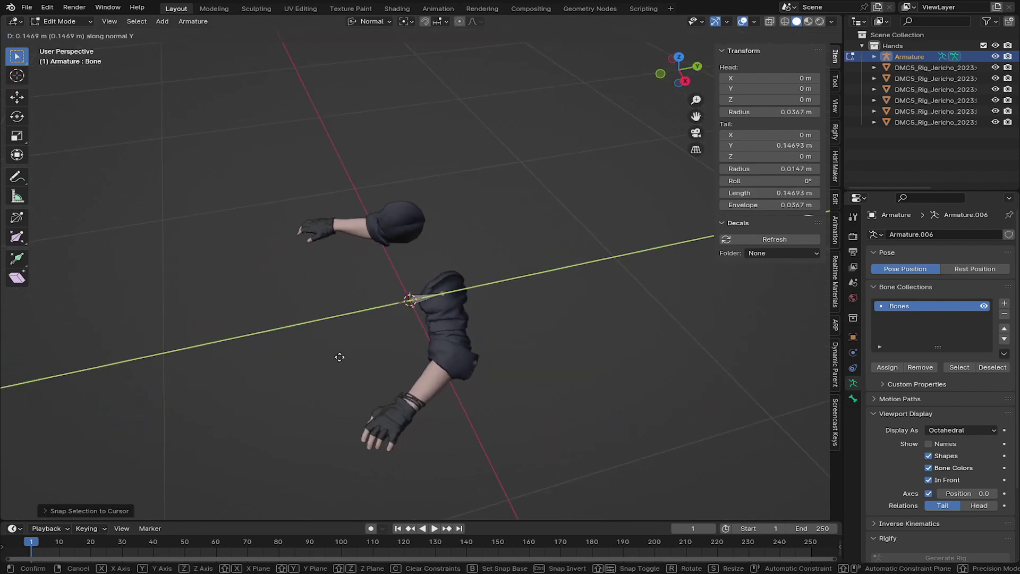
click(395, 341)
- Snap the 3D cursor to the selected vertices at the upper end of the left sleeve
key(KP_1)
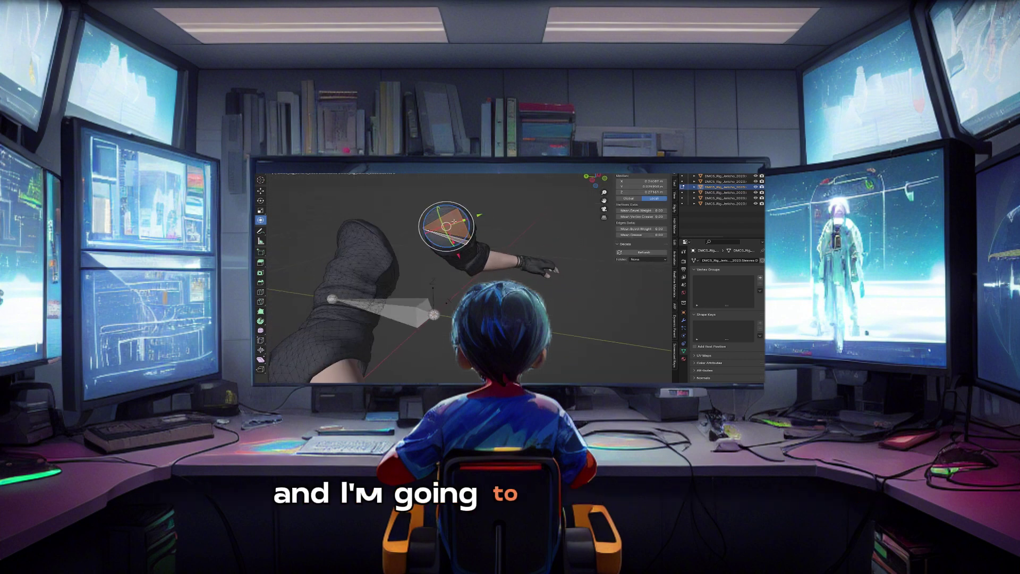
key(shift+s)
click(450, 250)
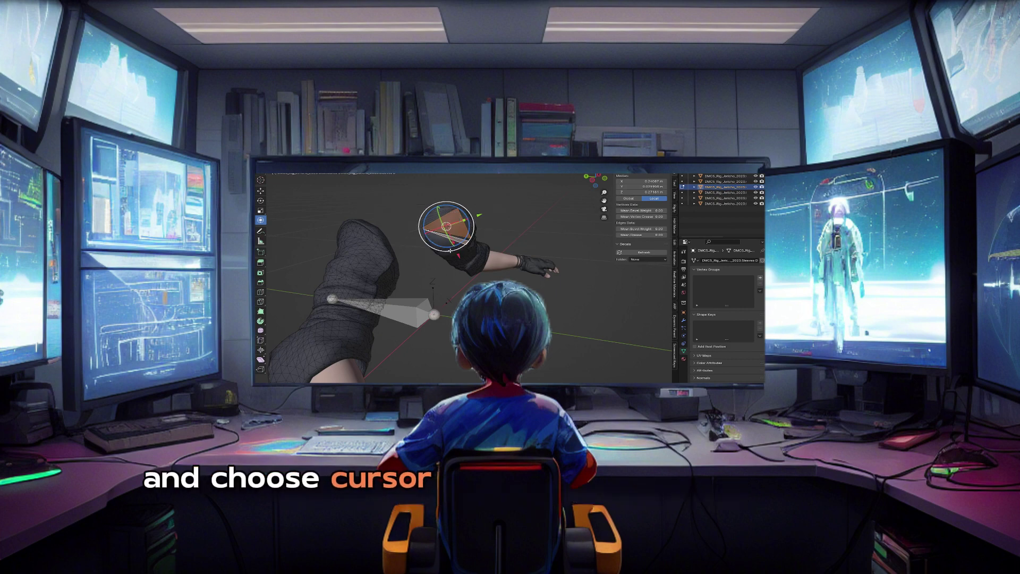
middle_drag(466, 225, 447, 247)
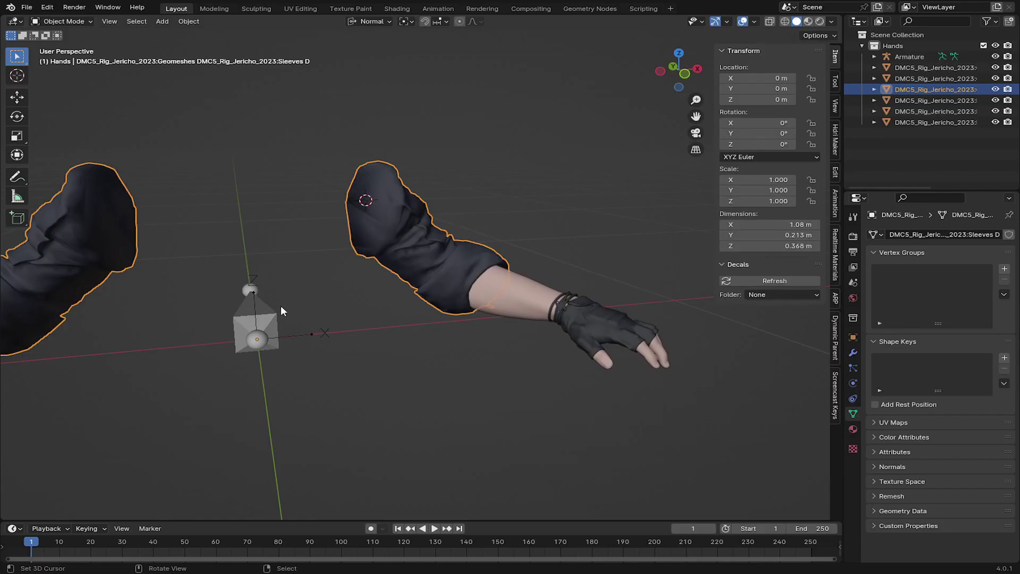
- Add a new bone to the armature in Edit Mode at the 3D cursor inside the left sleeve
click(269, 305)
key(Tab)
shift+middle_drag(282, 279, 334, 186)
key(shift+a)
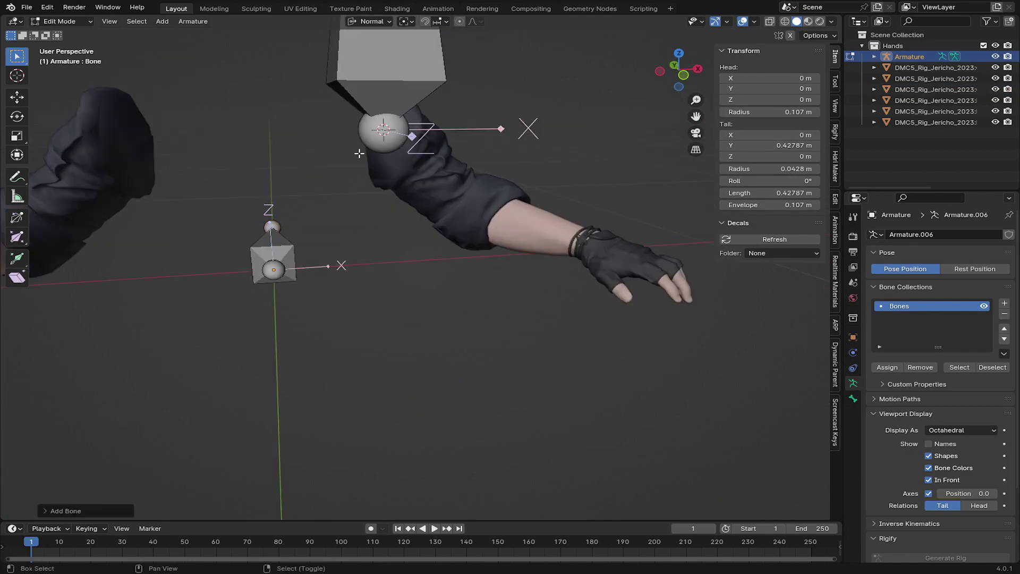
scroll(359, 154, down, 5)
shift+middle_drag(385, 165, 353, 204)
shift+middle_drag(389, 106, 322, 138)
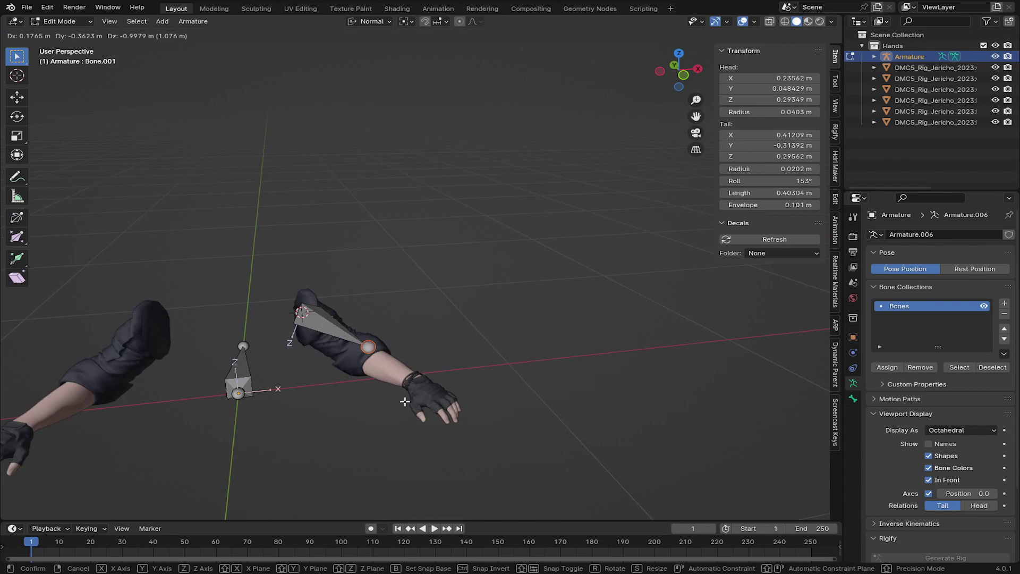
- Move the upper-arm bone's tip down to the left elbow, giving a bone about 0.3 m long
middle_drag(371, 318, 393, 345)
key(g)
click(371, 400)
key(g)
click(371, 381)
key(g)
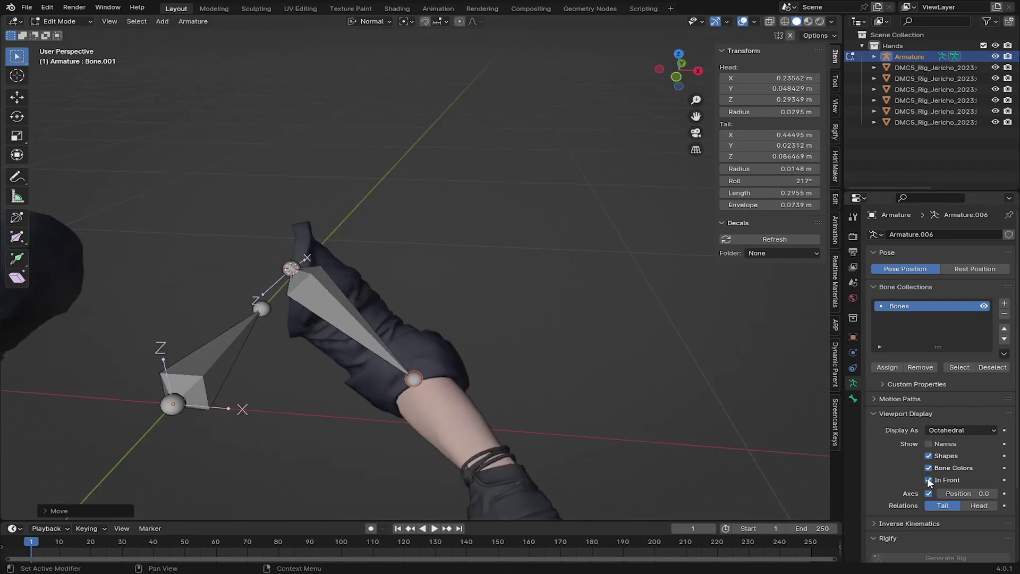
- Refine the elbow joint's position inside the sleeve, making the upper-arm bone about 0.29 m long
middle_drag(393, 383, 563, 314)
scroll(403, 372, up, 2)
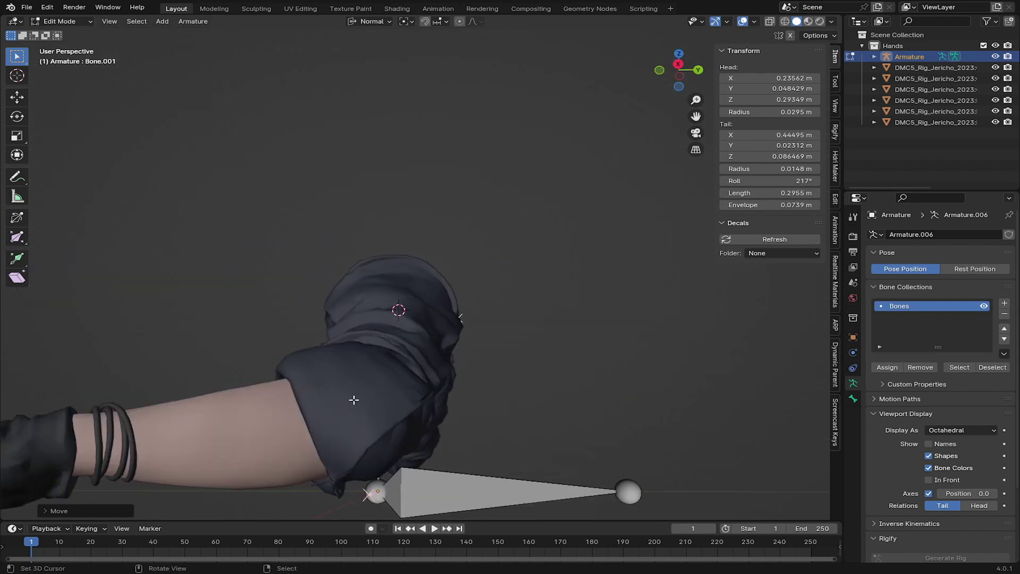
key(g)
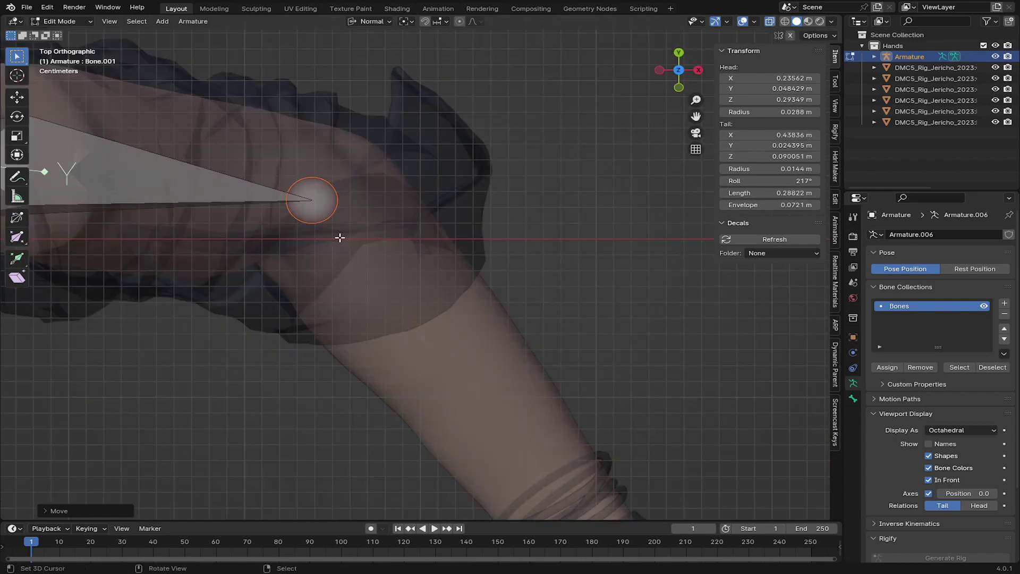
- Extrude a short elbow bone about 0.048 m long, followed by a forearm bone about 0.23 m long reaching the wrist
scroll(340, 237, down, 4)
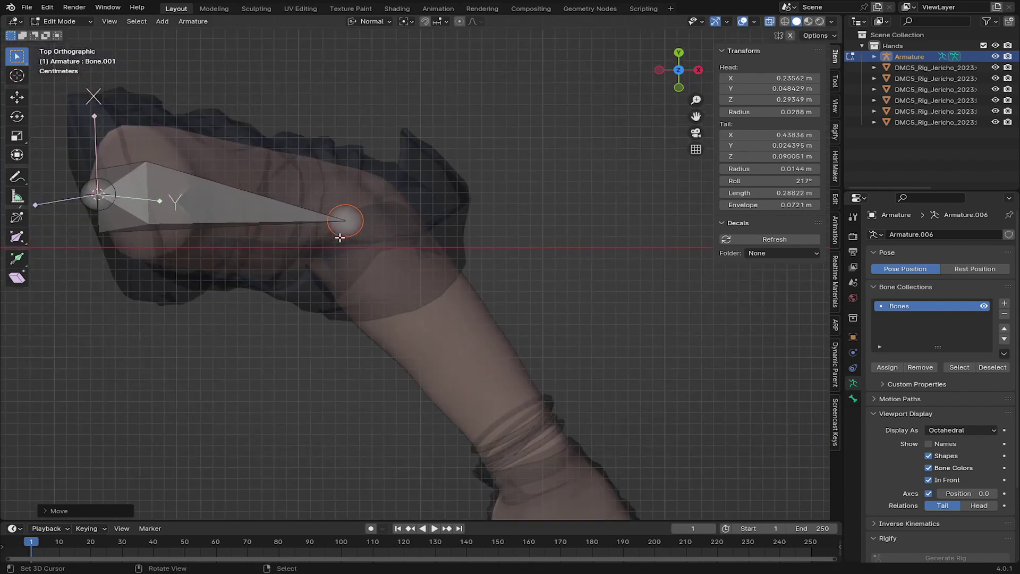
key(e)
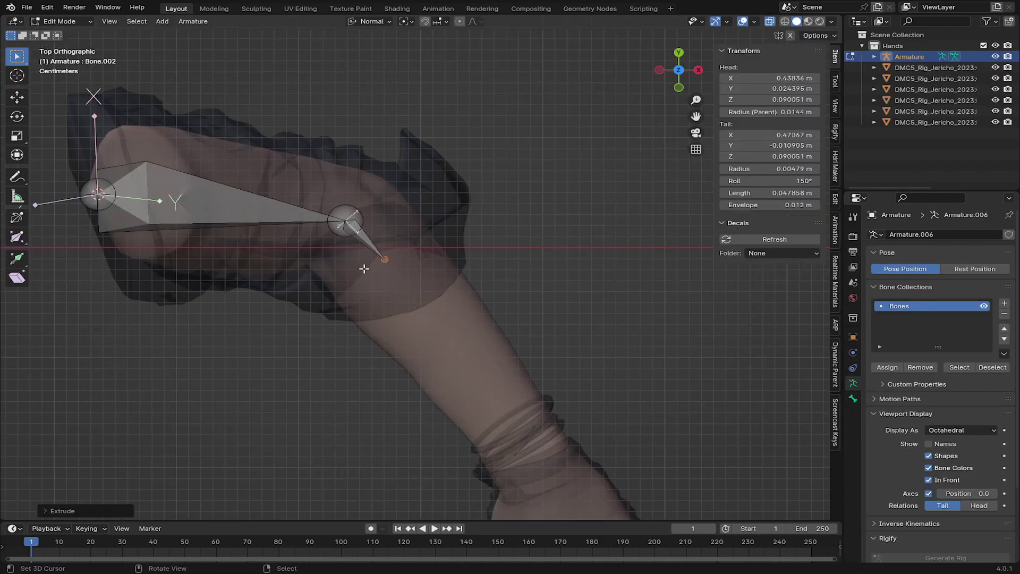
scroll(363, 269, down, 1)
key(e)
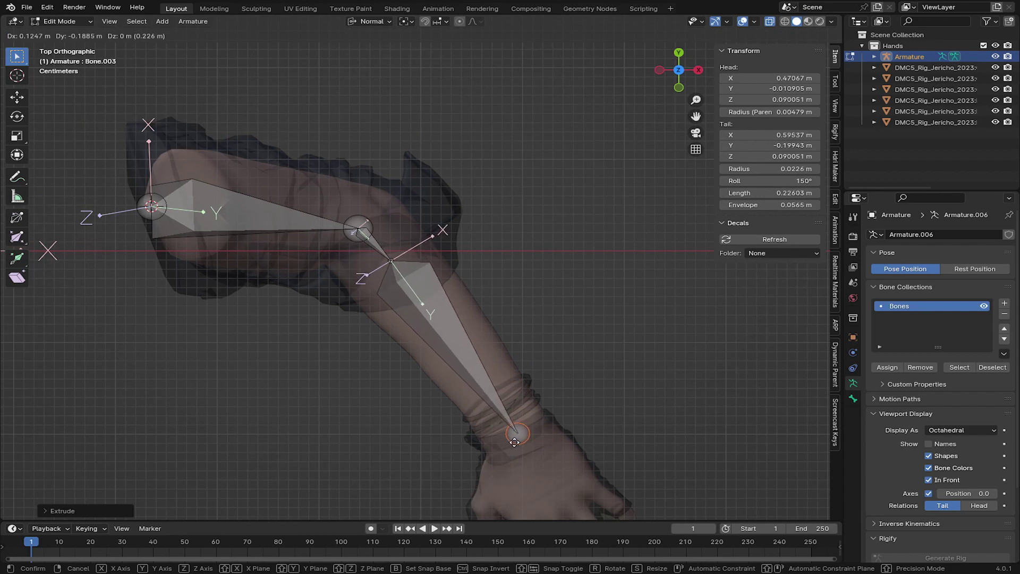
click(515, 442)
- Adjust the wrist joint inside the arm and extrude a hand bone about 0.094 m long toward the knuckles
shift+middle_drag(511, 442, 421, 314)
scroll(423, 314, up, 2)
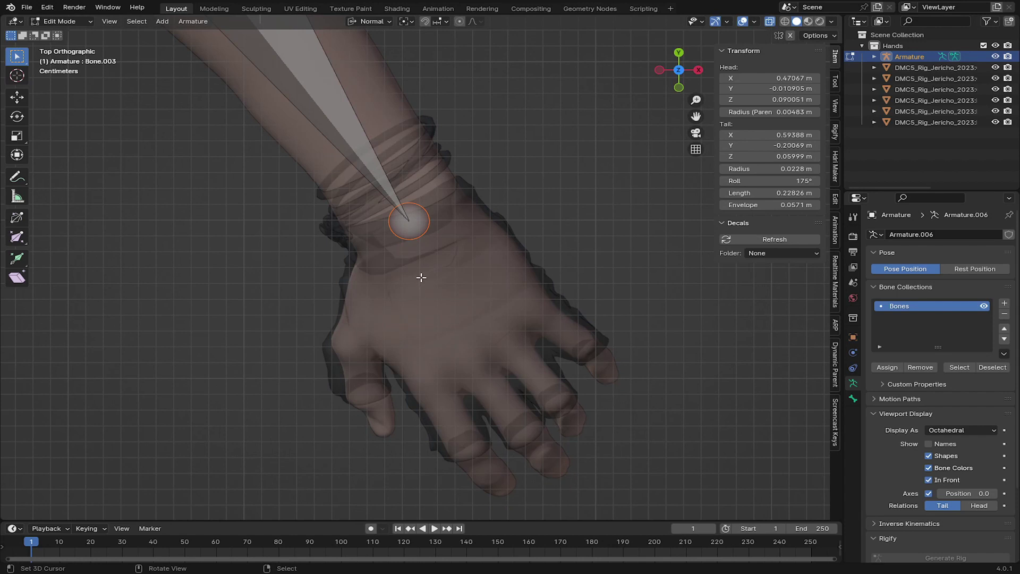
key(e)
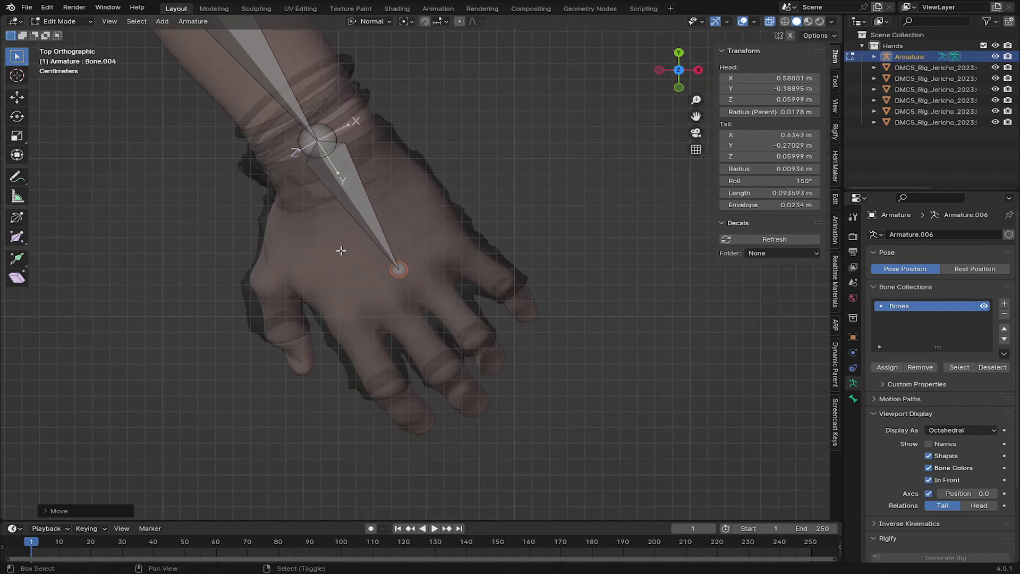
shift+middle_drag(350, 283, 302, 226)
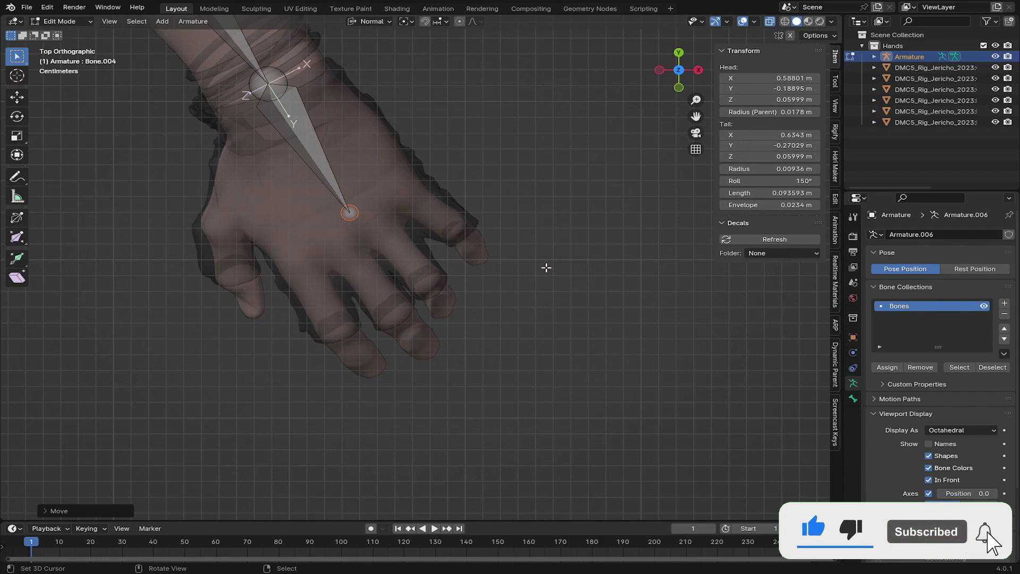
- Extrude a bone about 0.087 m long from the hand bone's tip toward the little finger
middle_drag(546, 267, 476, 336)
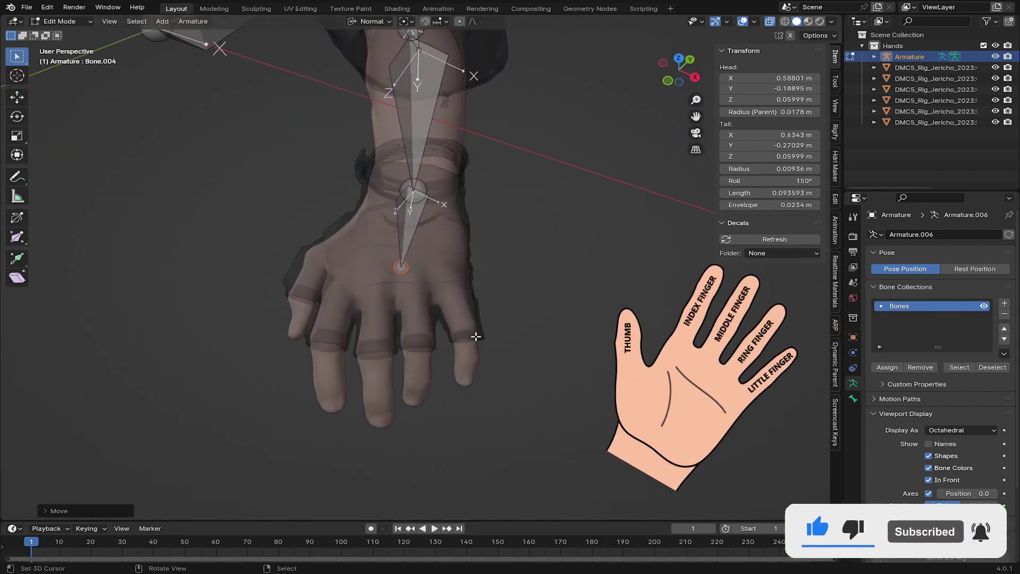
key(KP_7)
key(e)
click(446, 259)
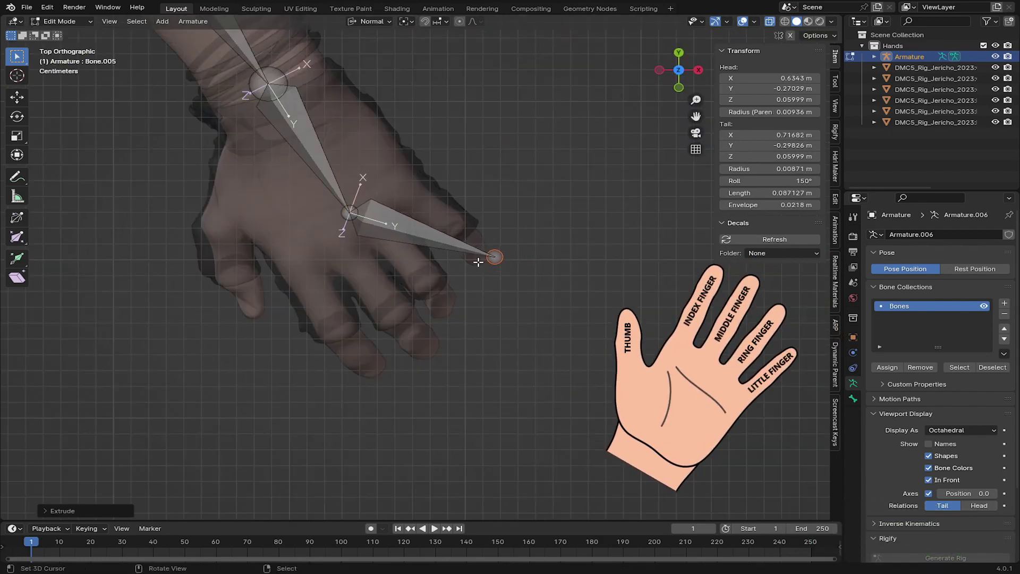
middle_drag(446, 259, 482, 384)
- Move the little-finger bone's tip into the end of the little finger, aligning it from several angles
key(g)
click(477, 435)
shift+middle_drag(473, 446, 404, 125)
key(g)
click(474, 180)
key(alt+z)
middle_drag(505, 156, 588, 182)
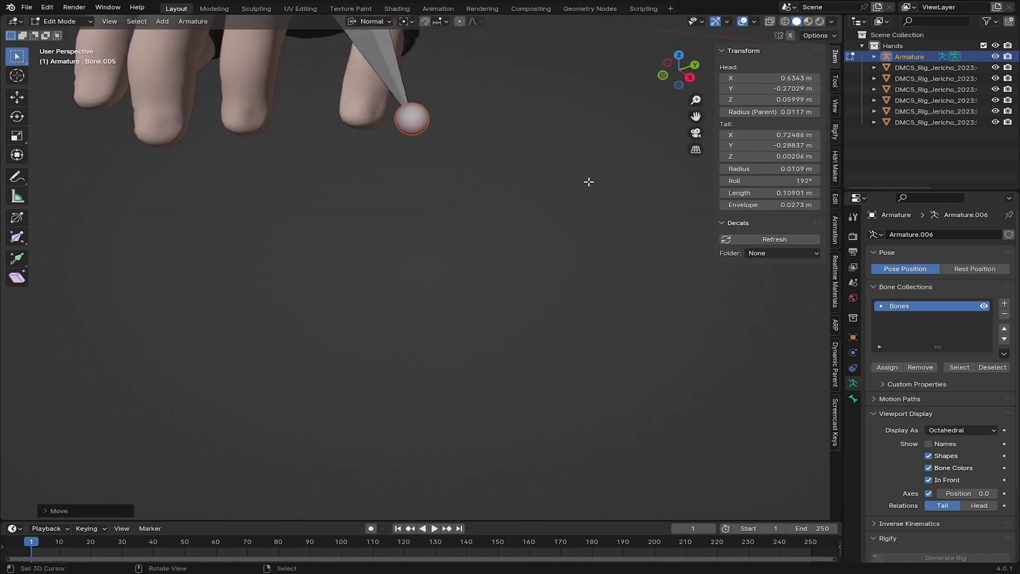
key(g)
click(456, 162)
click(931, 478)
middle_drag(383, 138, 549, 202)
key(g)
click(535, 209)
- Clear the little-finger bone's parent and move its base joint to the little finger's knuckle
click(436, 285)
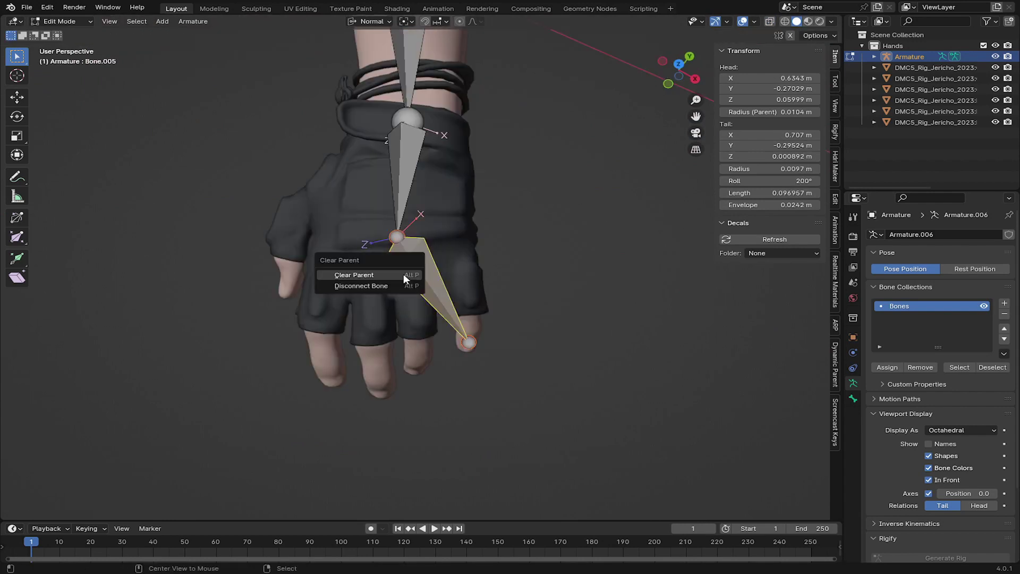
click(354, 275)
click(395, 236)
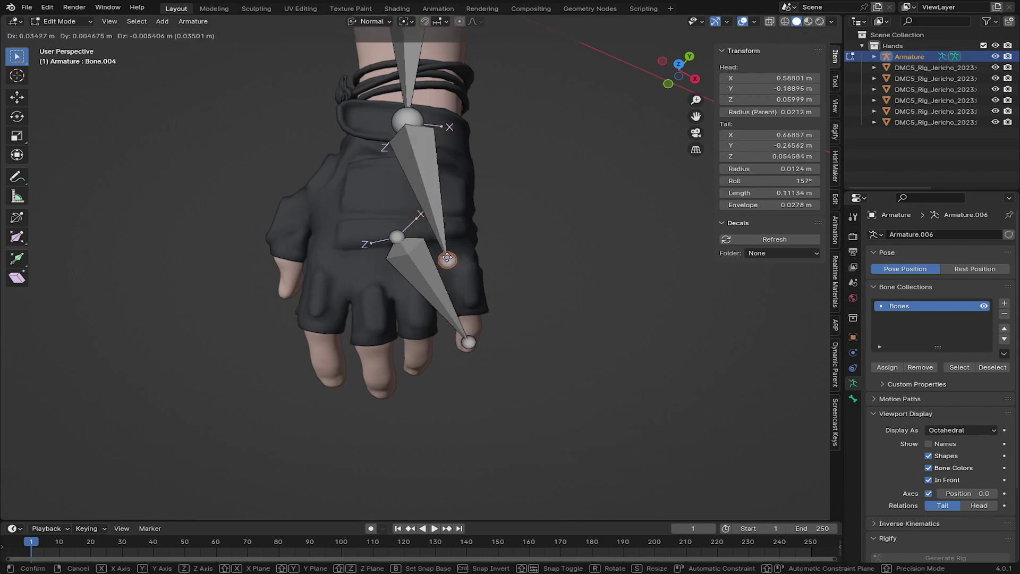
key(g)
click(449, 263)
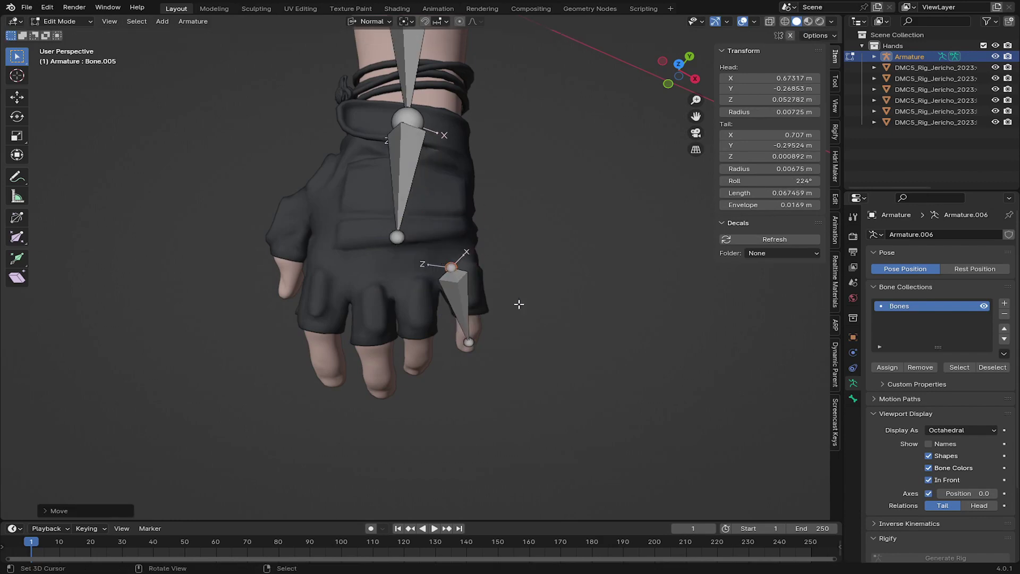
- Align the little-finger bone's base inside the glove and subdivide the bone into four segments
middle_drag(519, 302, 410, 217)
right_click(411, 218)
mouse_move(410, 217)
middle_down()
mouse_move(428, 259)
mouse_move(416, 224)
mouse_move(405, 232)
middle_up()
right_click(405, 232)
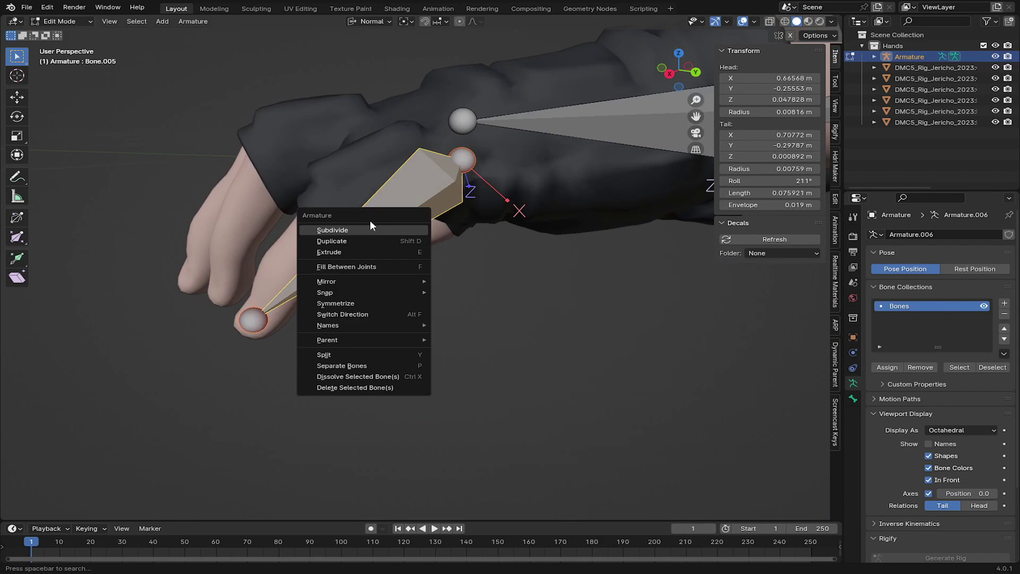
click(394, 230)
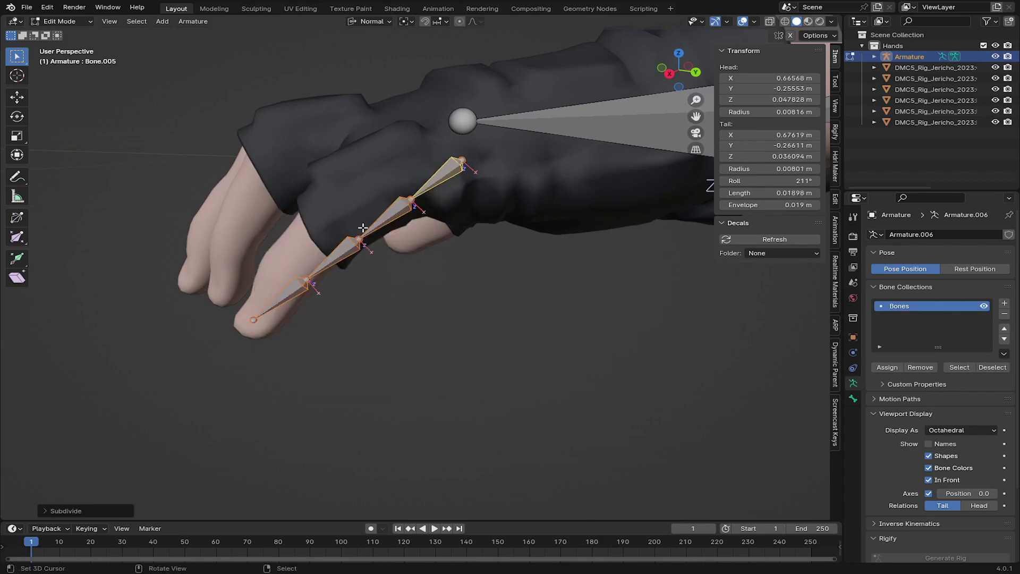
- Reposition the joints of the little-finger chain to match the bends of the finger
middle_drag(394, 230, 399, 232)
right_drag(403, 270, 417, 257)
middle_drag(417, 257, 414, 194)
right_drag(415, 194, 430, 181)
middle_drag(430, 181, 451, 305)
right_drag(451, 305, 467, 311)
middle_drag(466, 311, 432, 319)
key(alt+z)
right_drag(433, 318, 441, 313)
middle_drag(442, 313, 435, 273)
right_click(364, 412)
middle_drag(364, 412, 388, 263)
- Fine-tune the little-finger chain inside the finger, shortening its base segment to about 0.016 m
click(429, 175)
key(g)
click(430, 178)
click(304, 308)
middle_drag(304, 308, 482, 305)
right_drag(483, 305, 479, 301)
key(alt+z)
middle_drag(479, 301, 462, 223)
scroll(462, 223, up, 2)
right_click(456, 184)
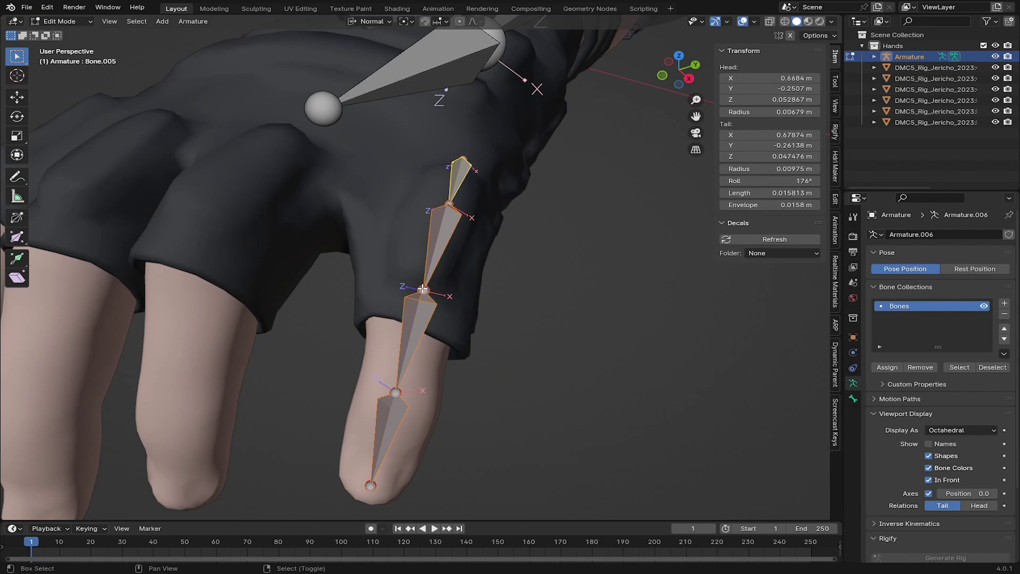
- Duplicate the little-finger chain onto the ring finger and reposition its joints to match the finger's bends
key(shift+d)
click(234, 290)
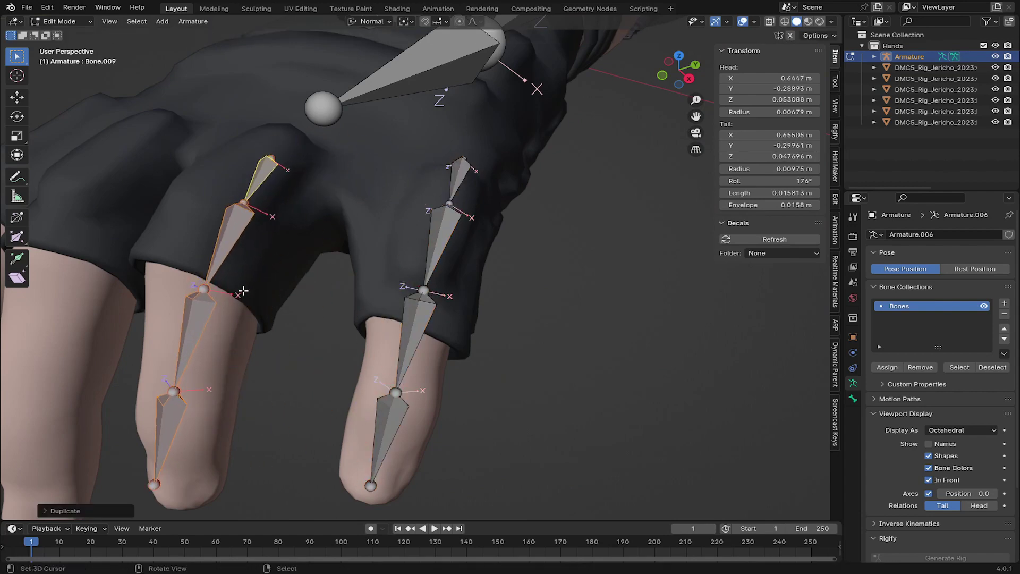
middle_drag(235, 290, 166, 381)
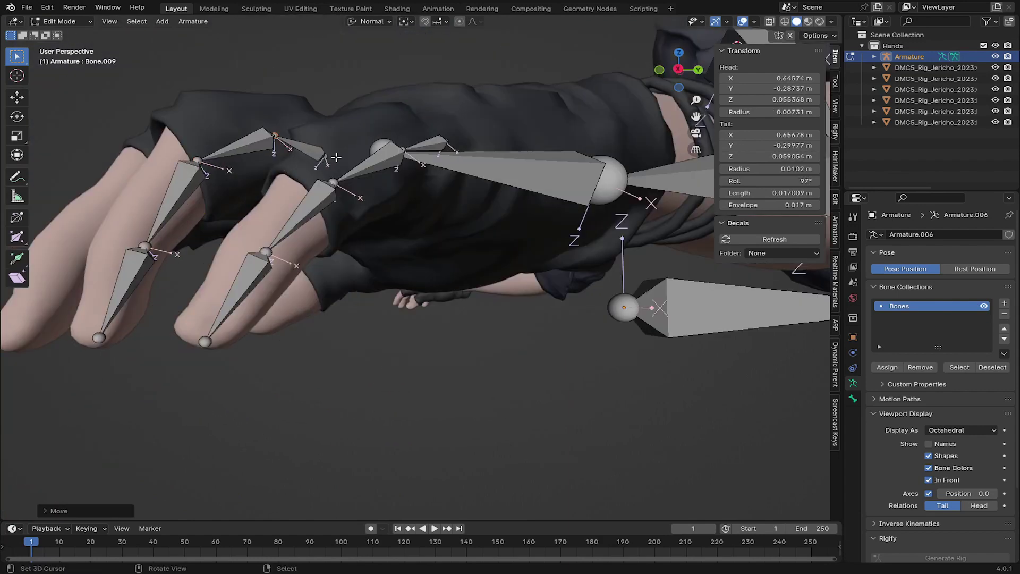
key(KP_7)
right_drag(343, 291, 348, 303)
middle_drag(347, 303, 361, 213)
right_drag(371, 384, 380, 384)
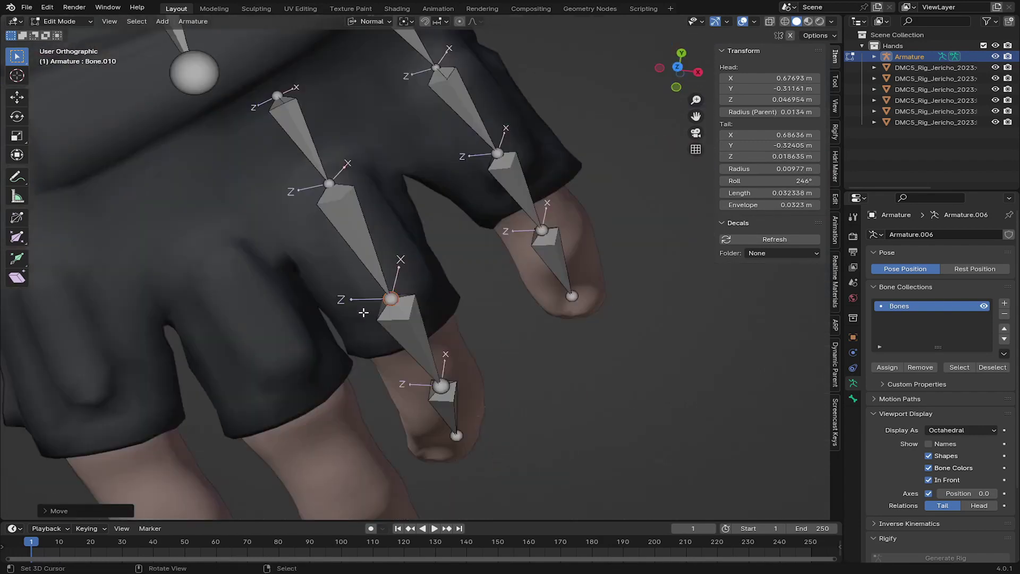
- Duplicate the four-bone finger chain onto the middle finger and fit its joints inside the finger
scroll(398, 325, down, 1)
shift+middle_drag(398, 326, 386, 237)
key(shift+d)
click(342, 374)
middle_drag(341, 374, 381, 304)
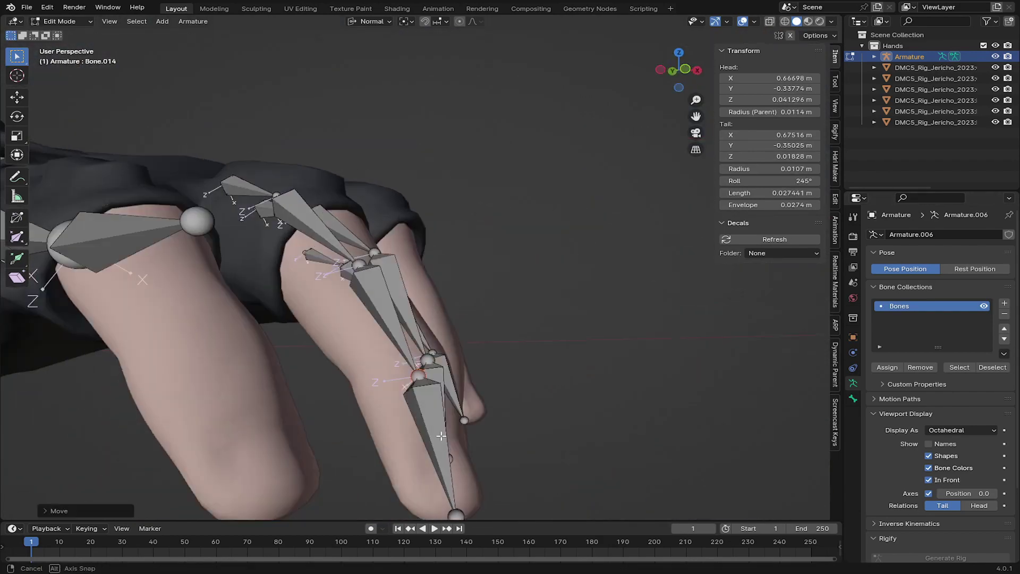
- Duplicate the finger chain onto the index finger, rotate it to the finger's direction and move its joints into place
key(shift+d)
middle_drag(327, 272, 404, 298)
key(r)
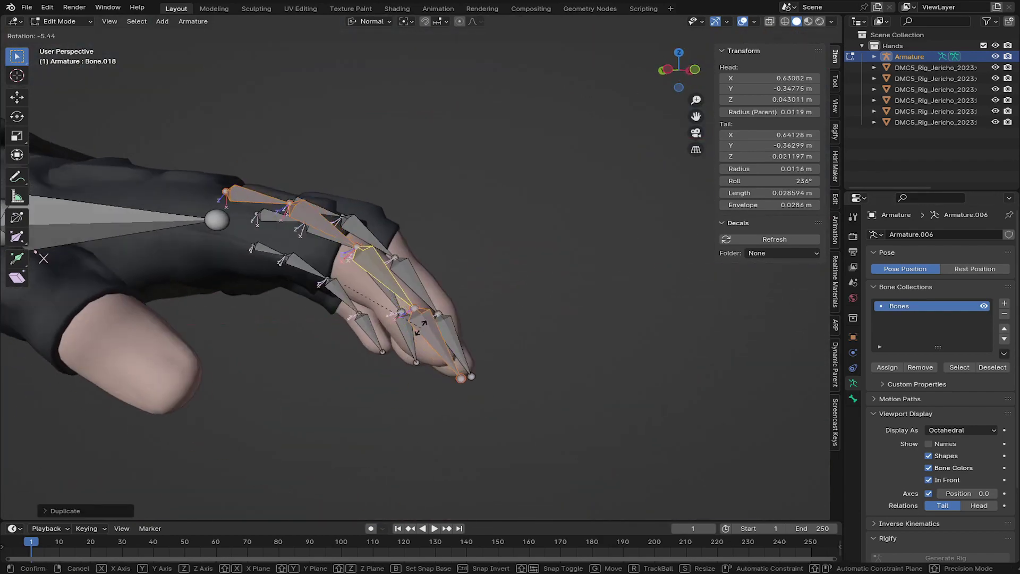
click(468, 372)
key(g)
click(483, 425)
middle_drag(483, 425, 478, 433)
key(g)
click(480, 424)
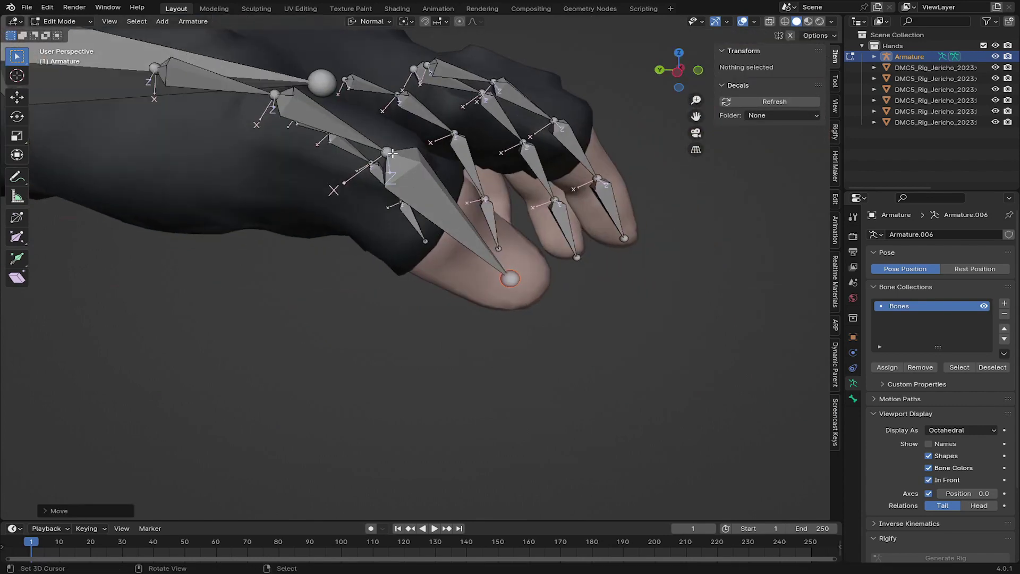
- Fit the joints of the three-bone thumb chain to the bends of the thumb
click(392, 153)
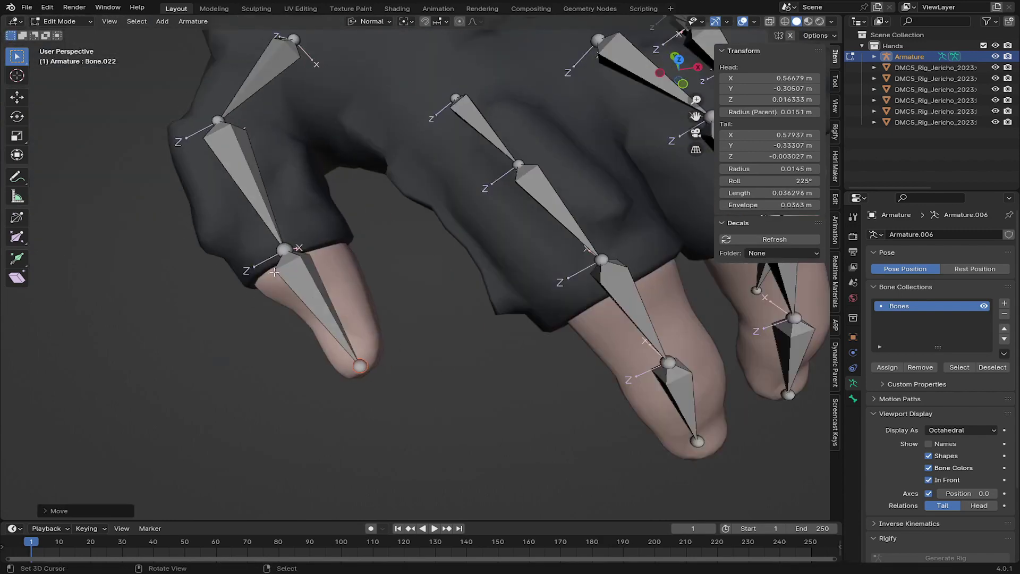
click(248, 91)
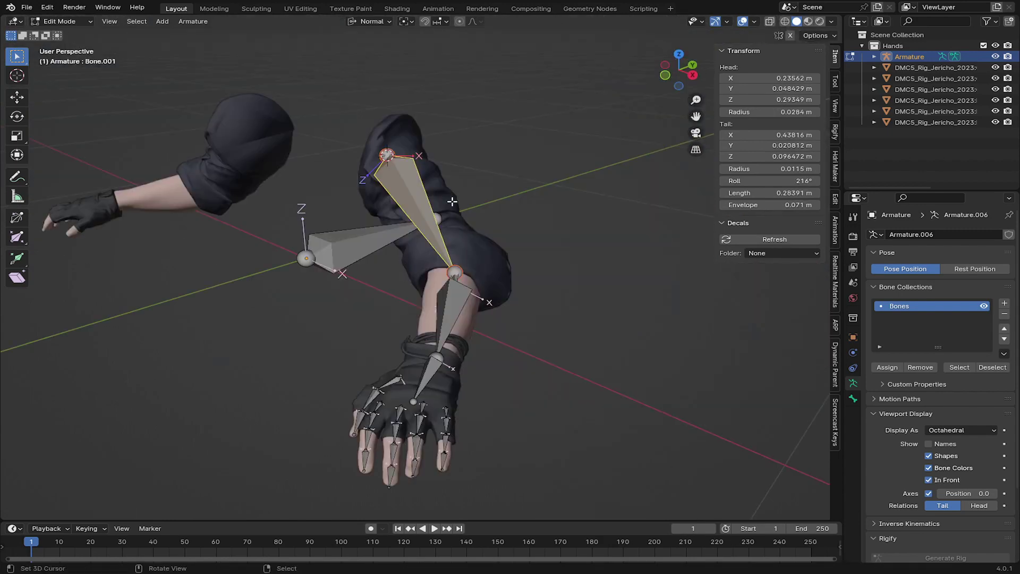
- Rename the upper-arm bone UPPER ARM and the hand bone HAND
middle_drag(413, 235, 322, 187)
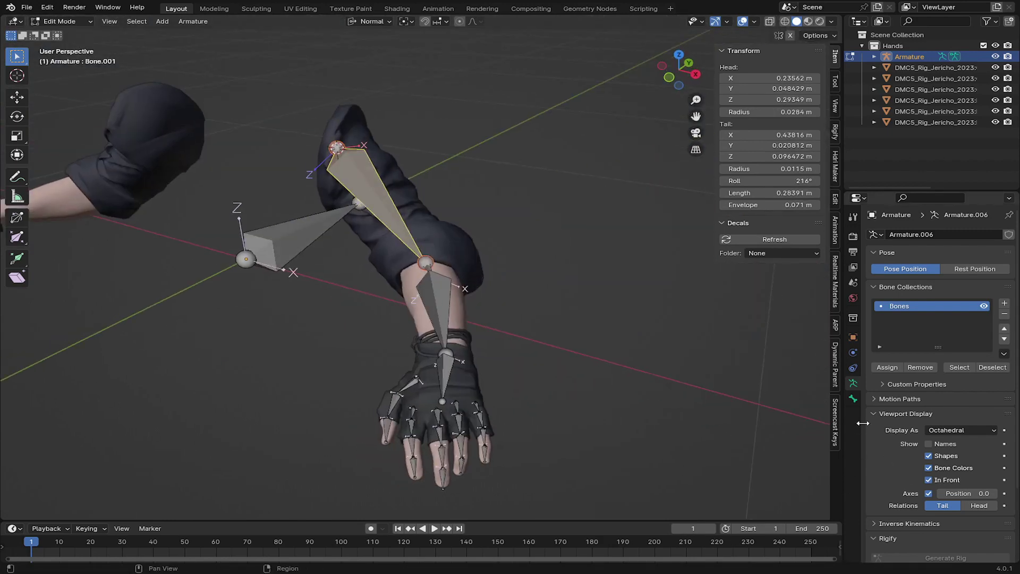
click(853, 398)
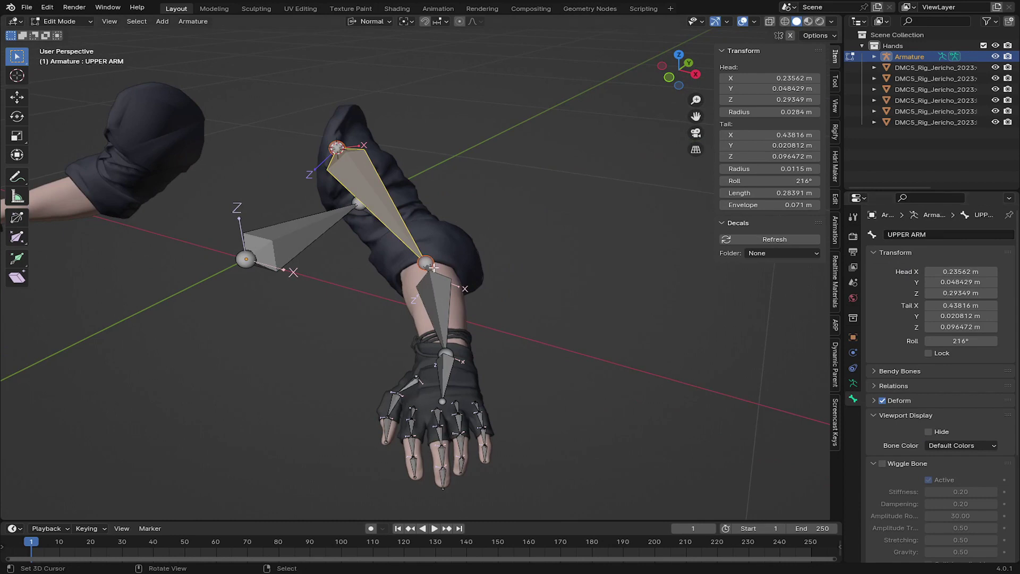
middle_drag(434, 268, 464, 298)
right_click(428, 274)
right_click(460, 346)
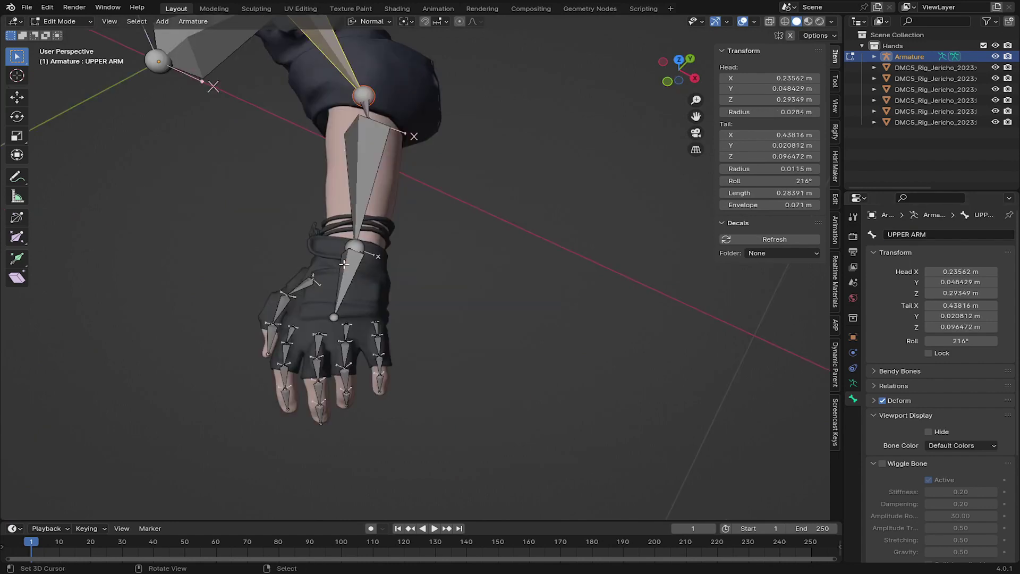
right_click(344, 266)
scroll(330, 314, up, 3)
shift+middle_drag(334, 293, 368, 256)
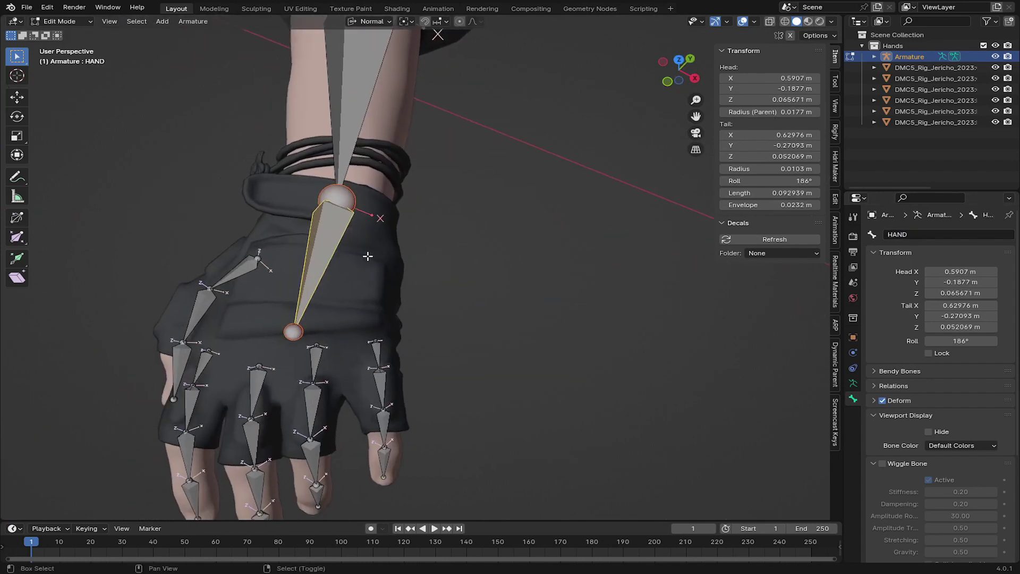
- Duplicate the HAND bone in place, name the copy IK_HAND and scale it down to about 0.085 m long
key(shift+d)
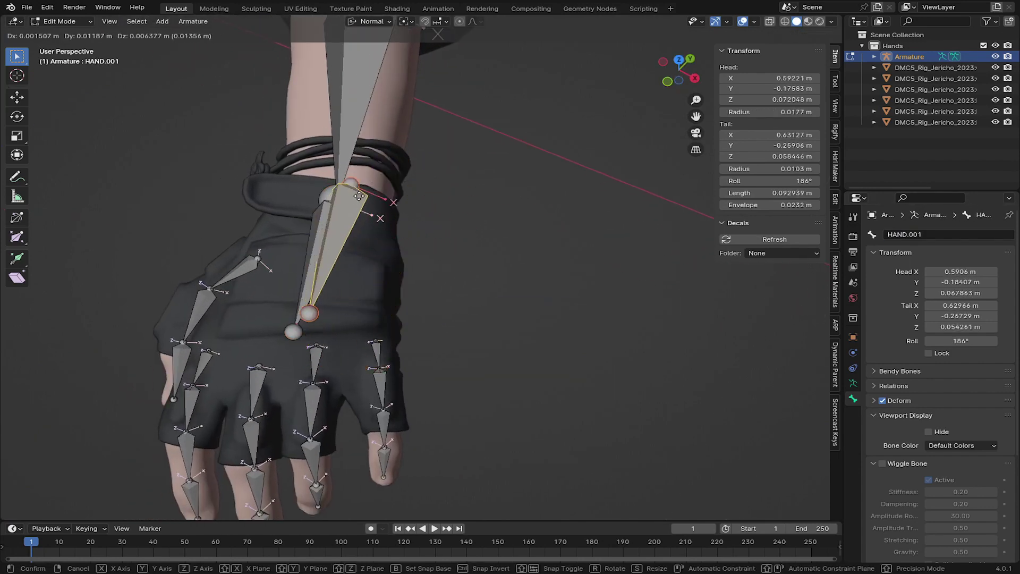
key(Escape)
click(929, 233)
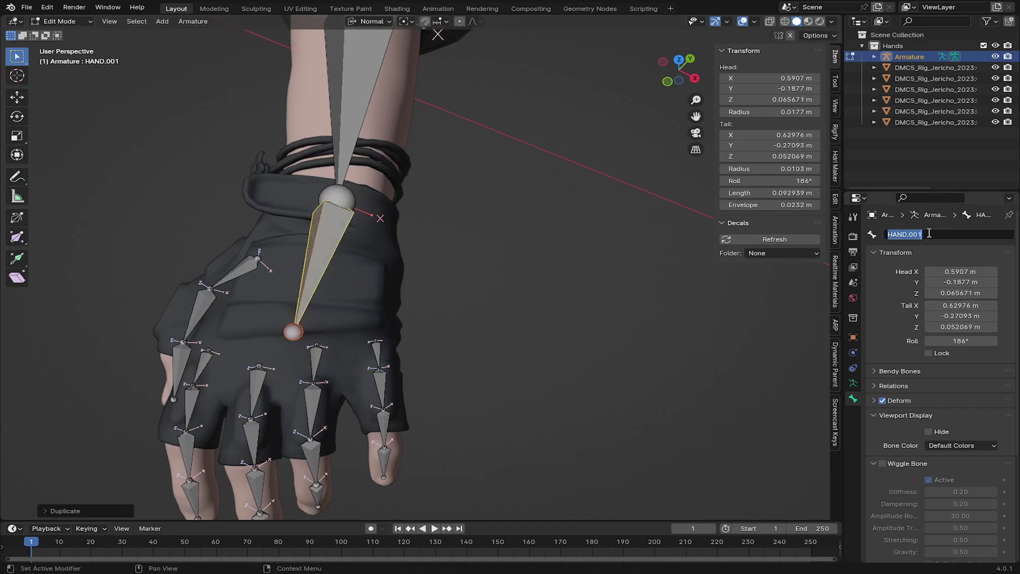
key(s)
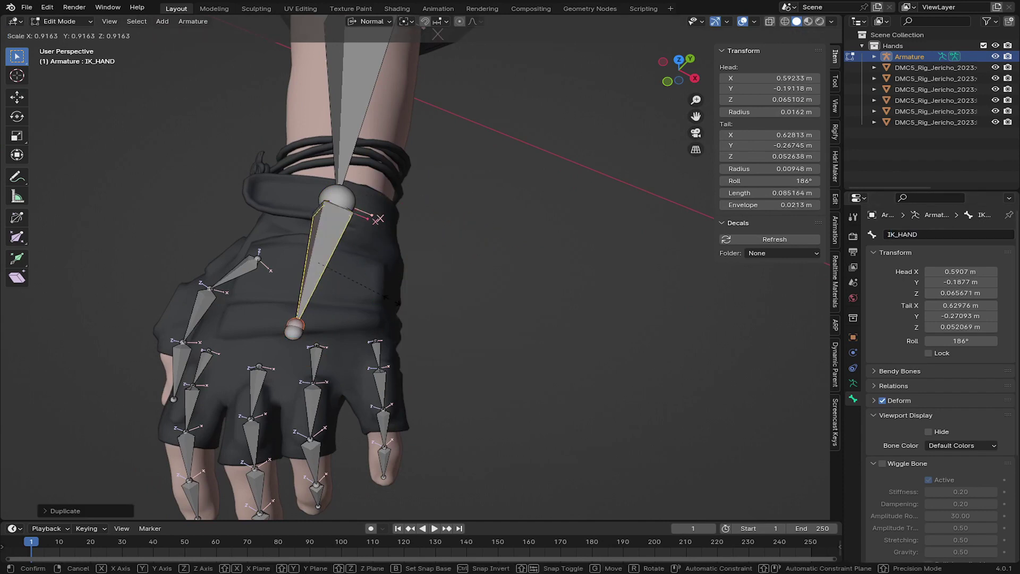
click(392, 301)
- Clear the IK_HAND bone's parent and test moving it independently of the hand
key(alt+p)
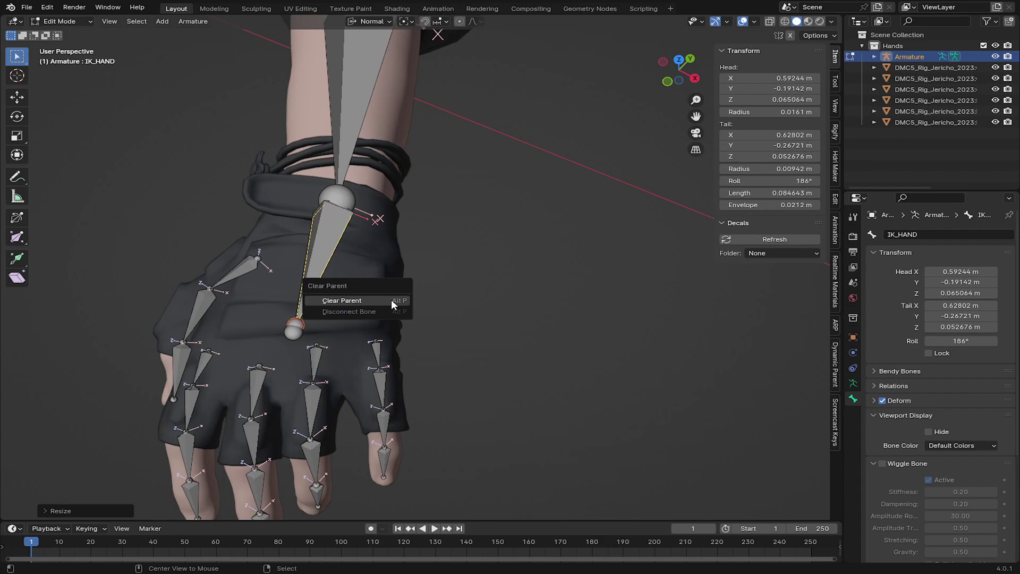
click(391, 300)
key(g)
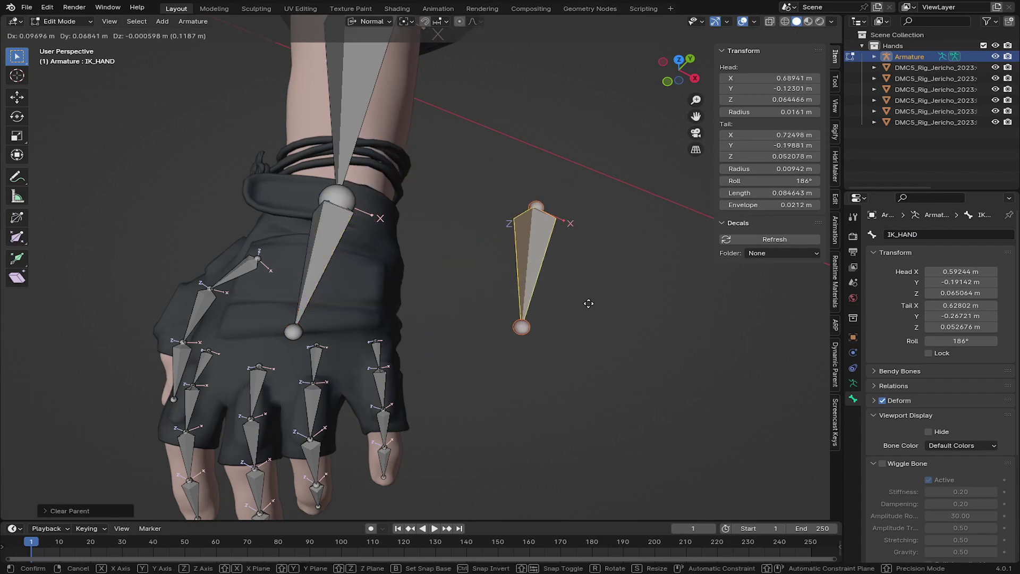
key(Escape)
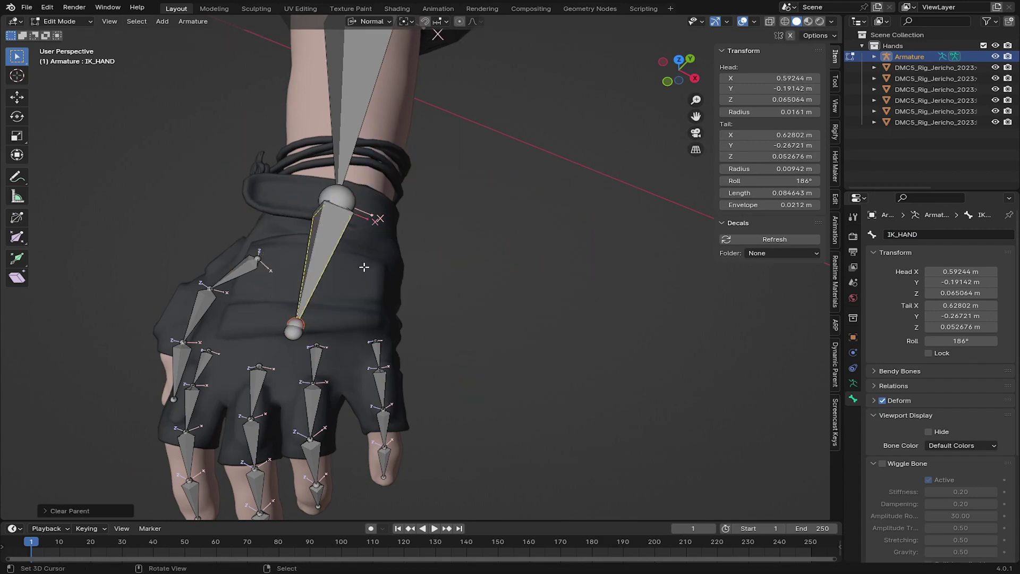
middle_drag(366, 276, 351, 250)
key(g)
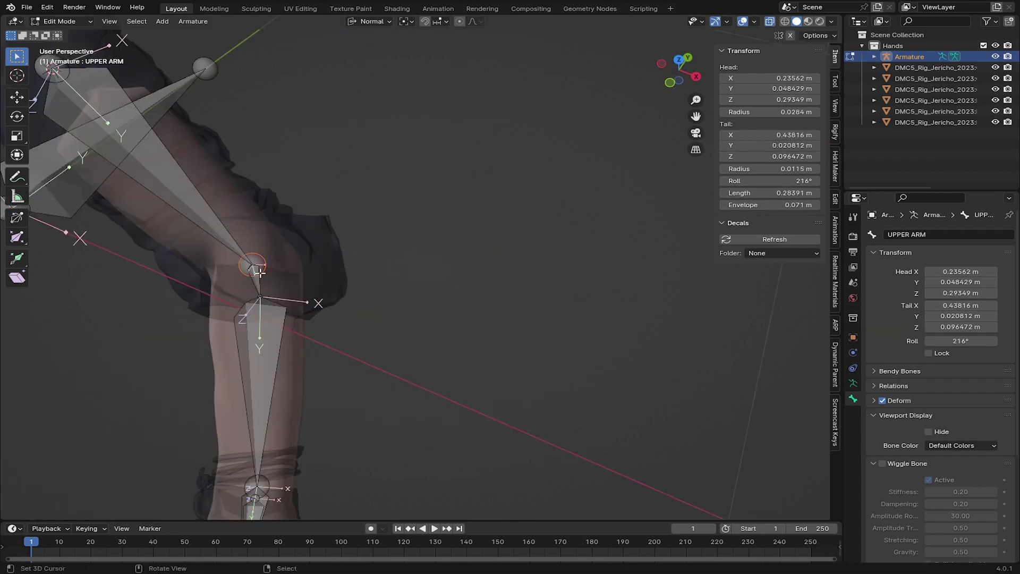
- Extrude a bone about 0.218 m long from the elbow joint, clear its parent and move it away from the arm
key(e)
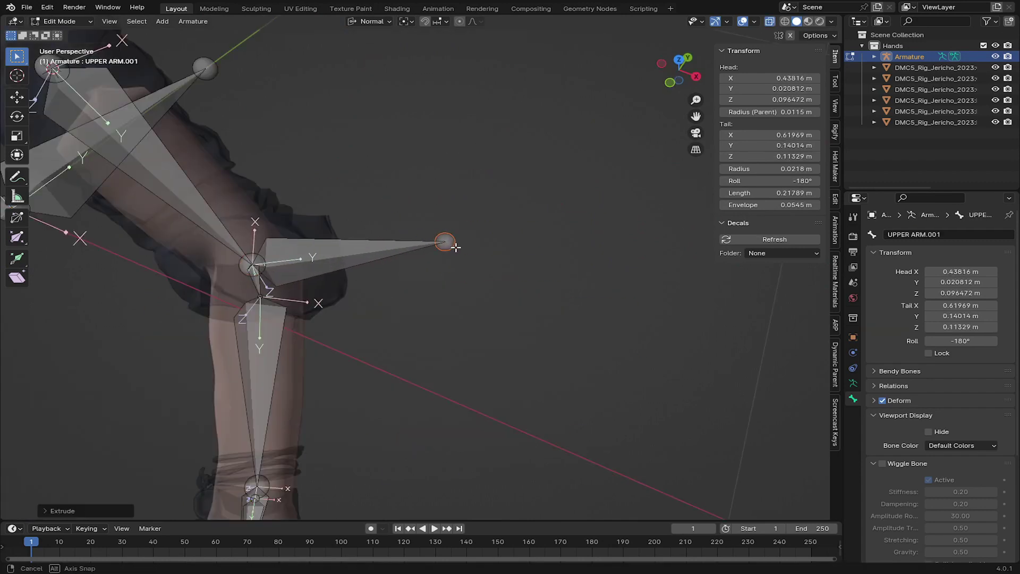
click(455, 247)
middle_drag(455, 247, 369, 342)
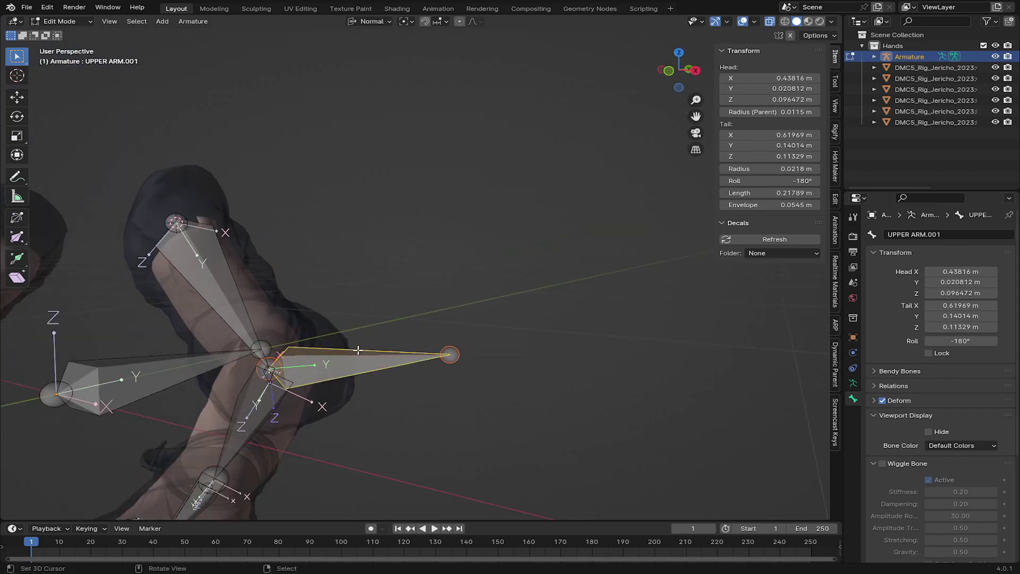
key(alt+p)
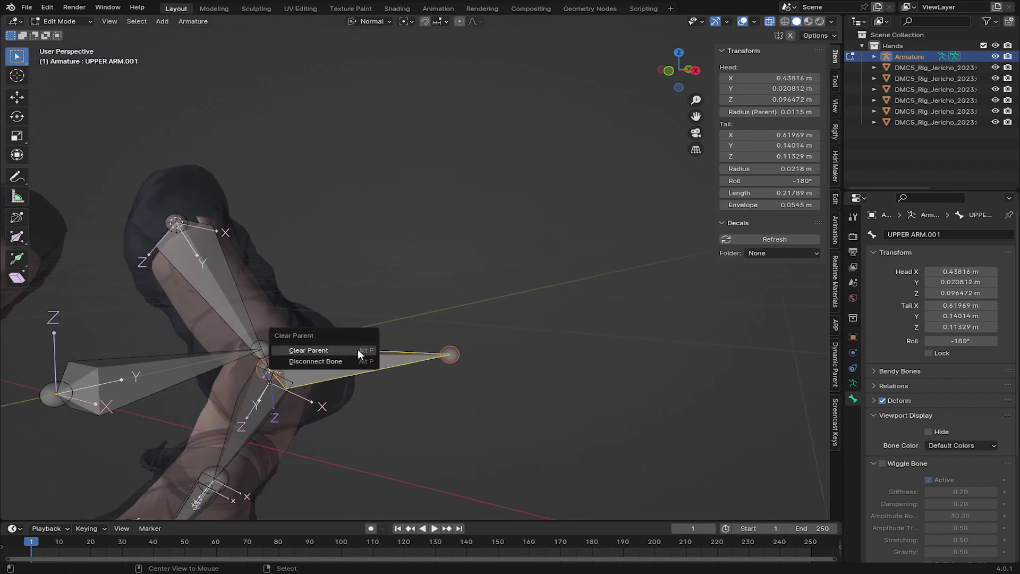
click(358, 349)
key(g)
click(465, 362)
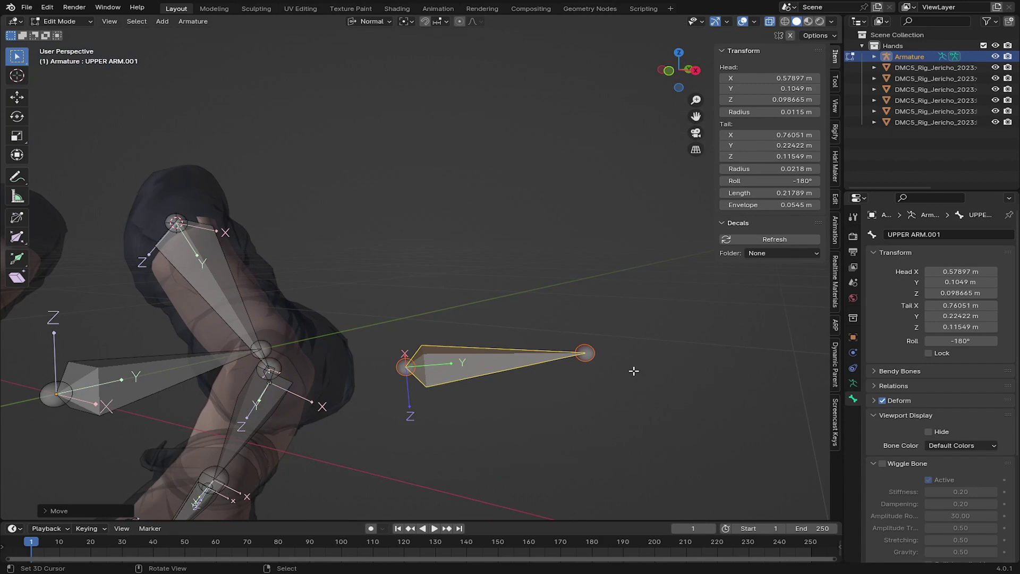
- Scale the detached elbow bone down to about 0.099 m long and reposition it behind the elbow
key(s)
click(610, 384)
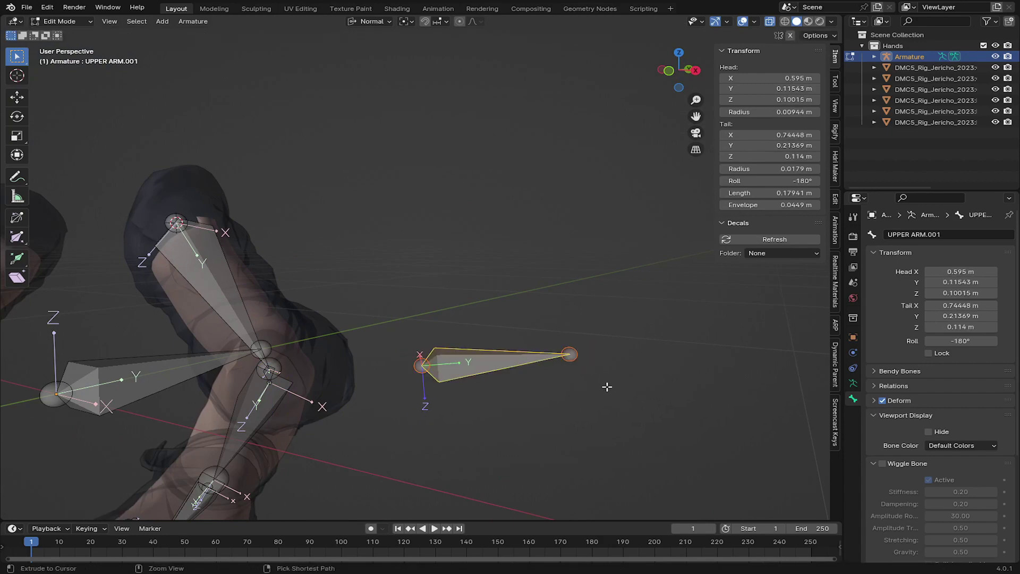
key(ctrl+z)
click(569, 432)
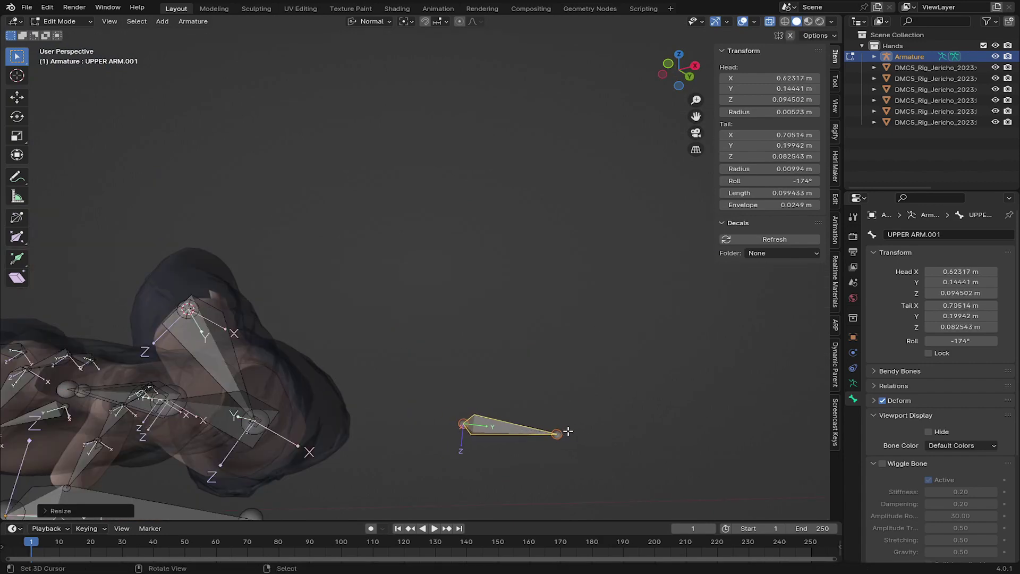
middle_drag(569, 433, 463, 207)
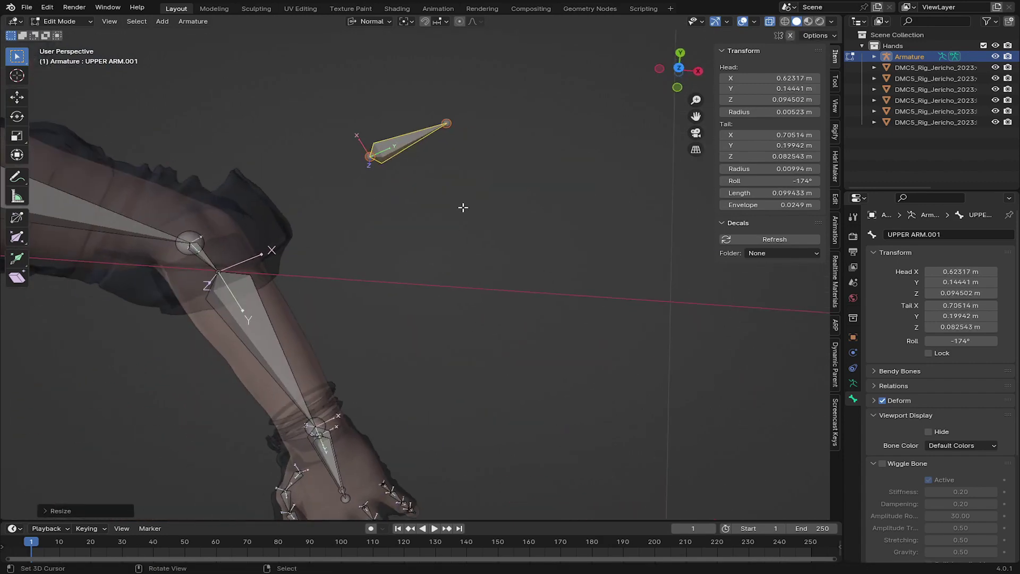
key(g)
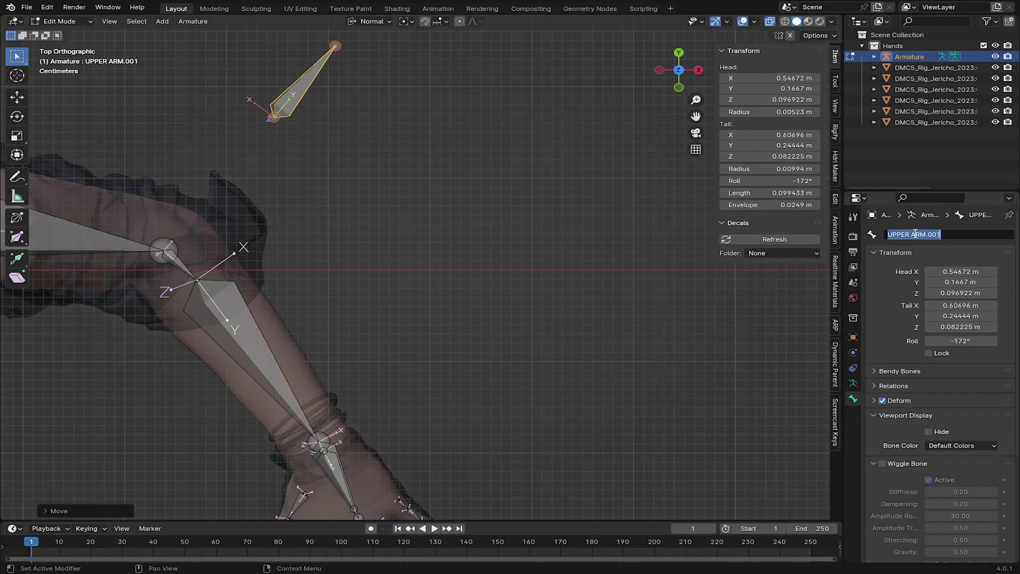
- Rename the detached bone behind the elbow Poll Target and save the file
click(915, 233)
text(P)
text(oll Target)
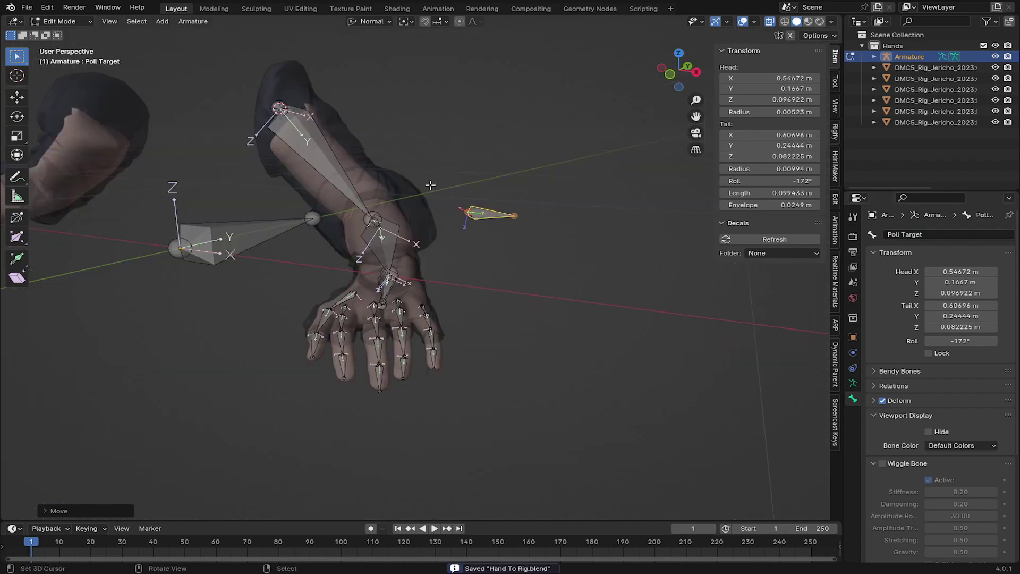
- Set the roll of the UPPER ARM bone to 149°
scroll(369, 141, up, 2)
middle_drag(368, 141, 354, 208)
click(381, 215)
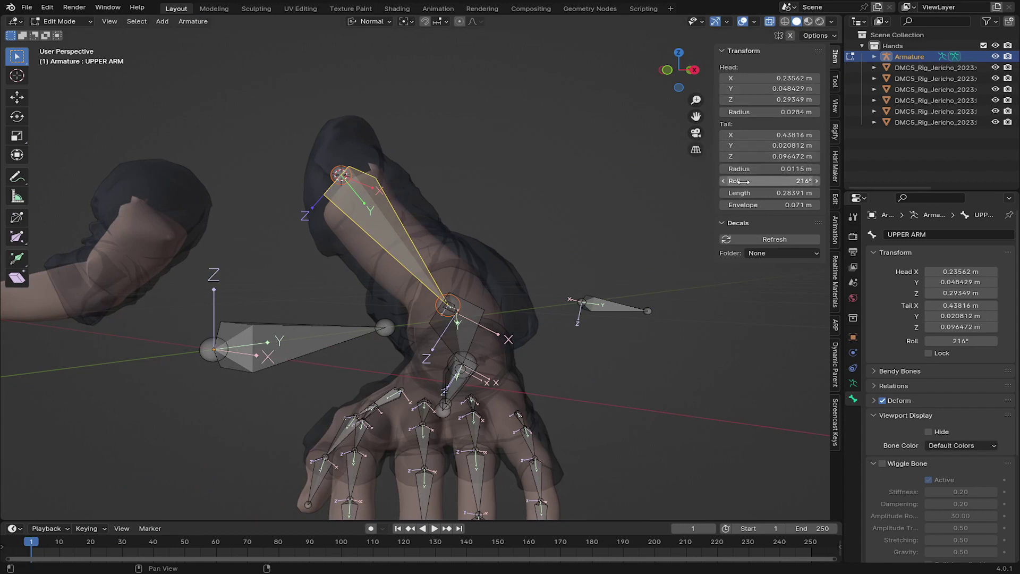
mouse_move(756, 182)
mouse_down()
mouse_move(776, 181)
mouse_move(746, 181)
mouse_up()
middle_drag(353, 284, 244, 89)
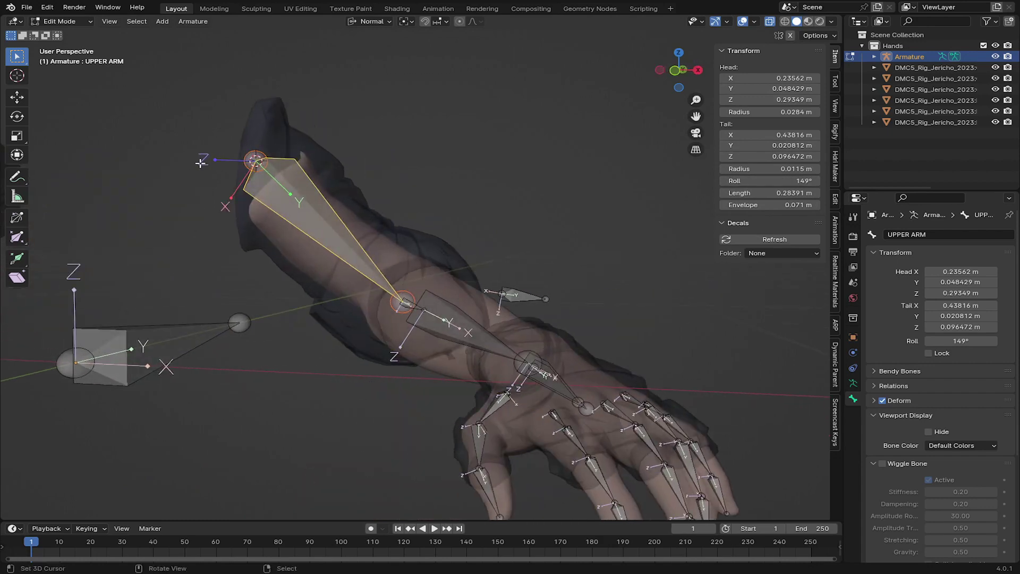
middle_drag(200, 163, 223, 180)
- Adjust the roll of the short bone between the upper arm and the forearm
middle_drag(388, 231, 429, 294)
right_click(427, 257)
middle_drag(427, 257, 412, 218)
scroll(481, 249, up, 2)
shift+middle_drag(480, 249, 443, 275)
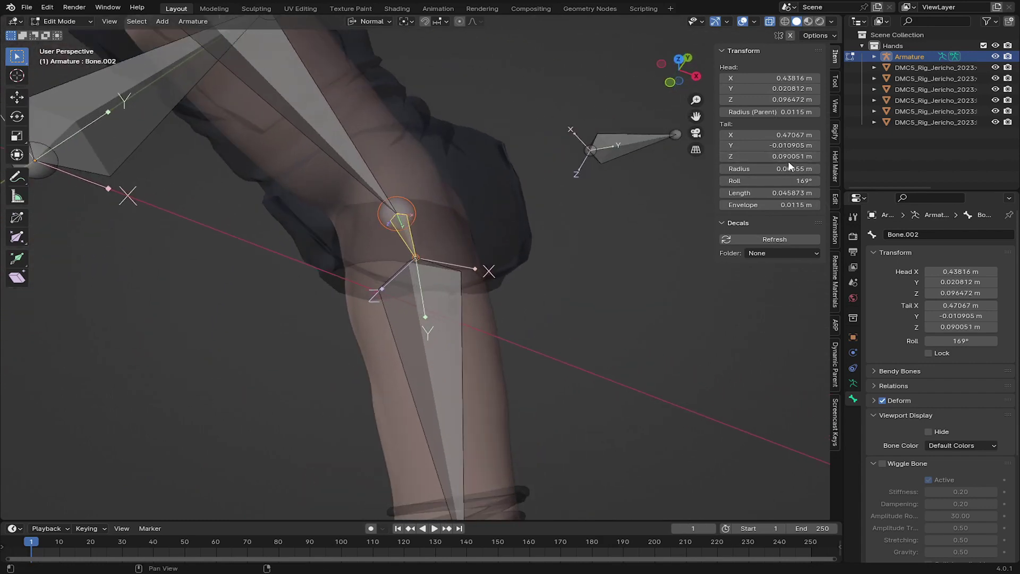
drag(786, 178, 750, 179)
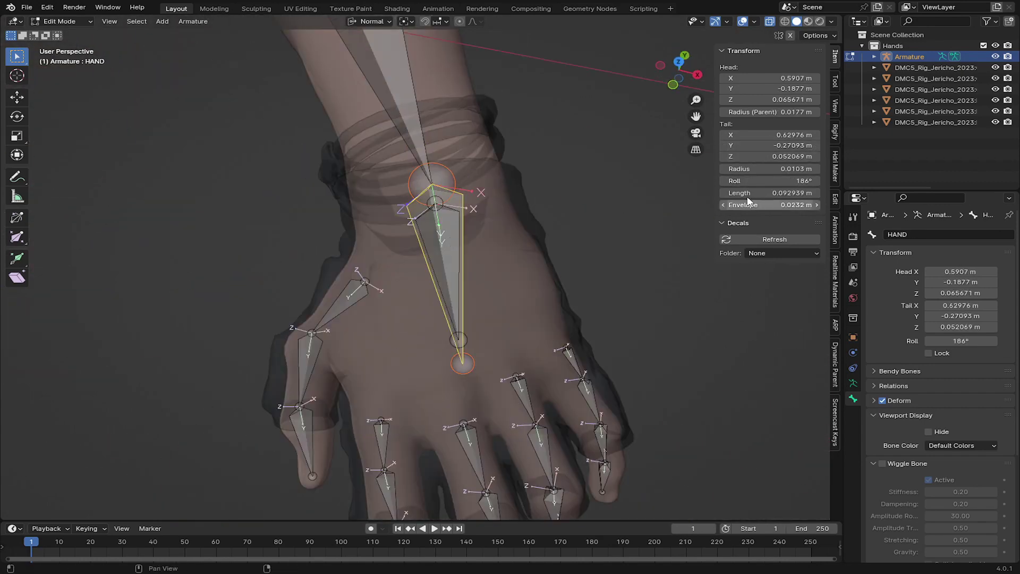
- Adjust the roll of the HAND bone and save the file
drag(770, 180, 792, 181)
middle_drag(494, 191, 394, 170)
scroll(462, 210, up, 3)
key(ctrl+s)
- Set the roll of the little finger's base bone to 36° and continue with the other bones of that finger
right_click(476, 194)
scroll(467, 211, up, 4)
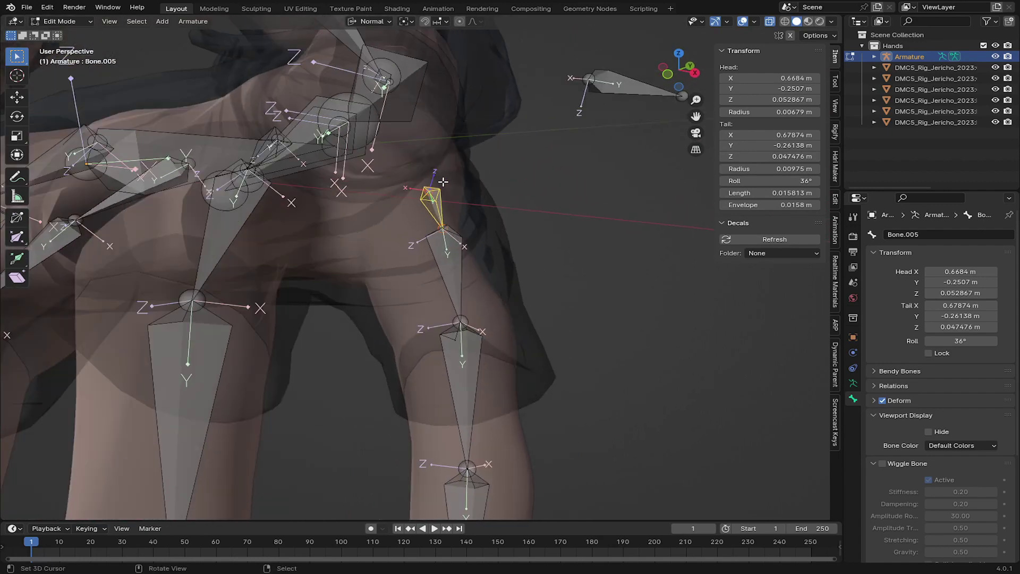
click(425, 281)
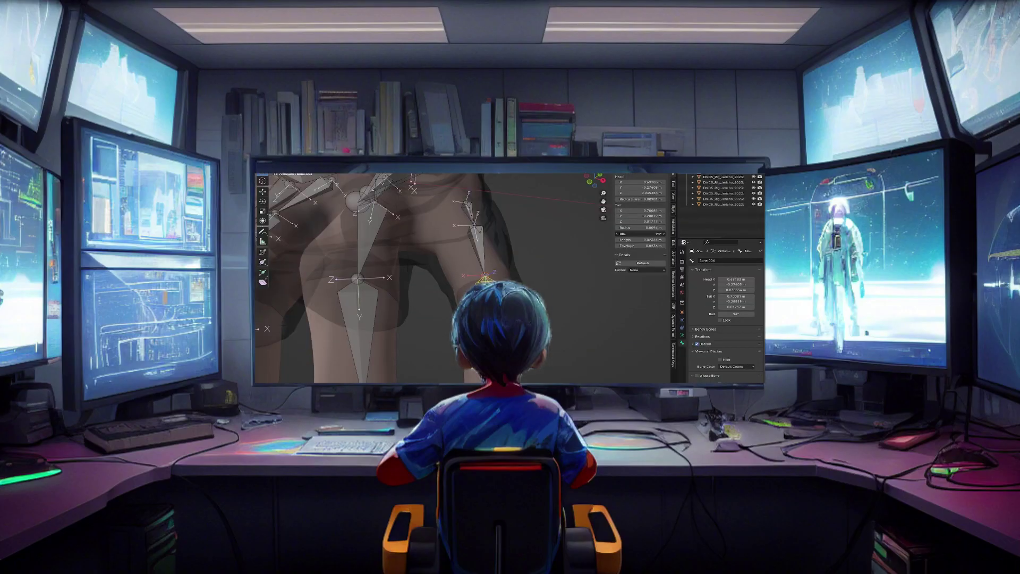
click(451, 322)
- Adjust the roll of the ring-finger bones to align their axes
mouse_move(485, 275)
middle_down()
mouse_move(455, 285)
mouse_move(505, 266)
mouse_move(470, 266)
middle_up()
click(470, 266)
drag(640, 234, 654, 234)
middle_drag(470, 266, 499, 266)
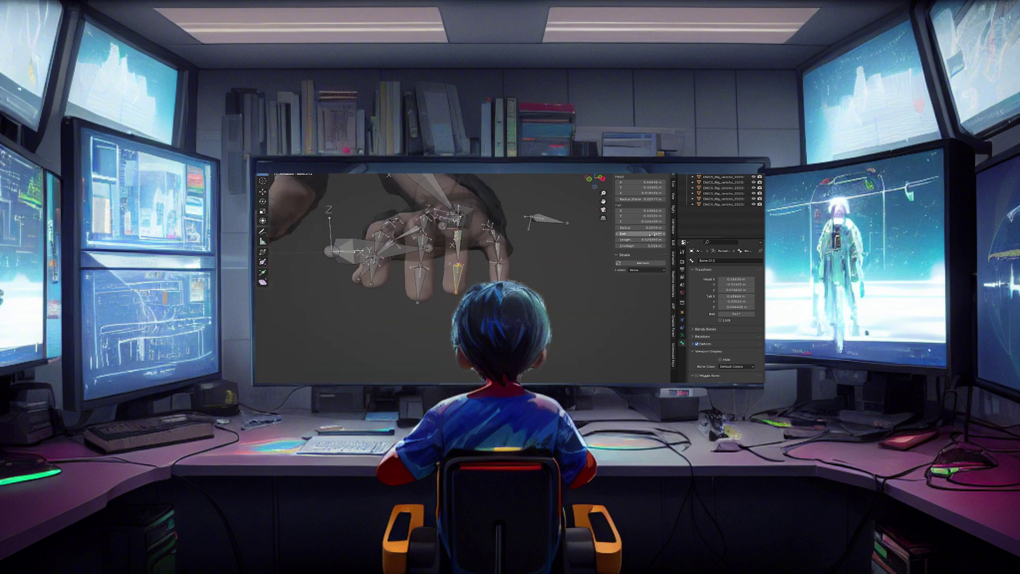
- Adjust the roll of the middle- and index-finger bones to align their axes
middle_drag(478, 245, 460, 284)
click(457, 247)
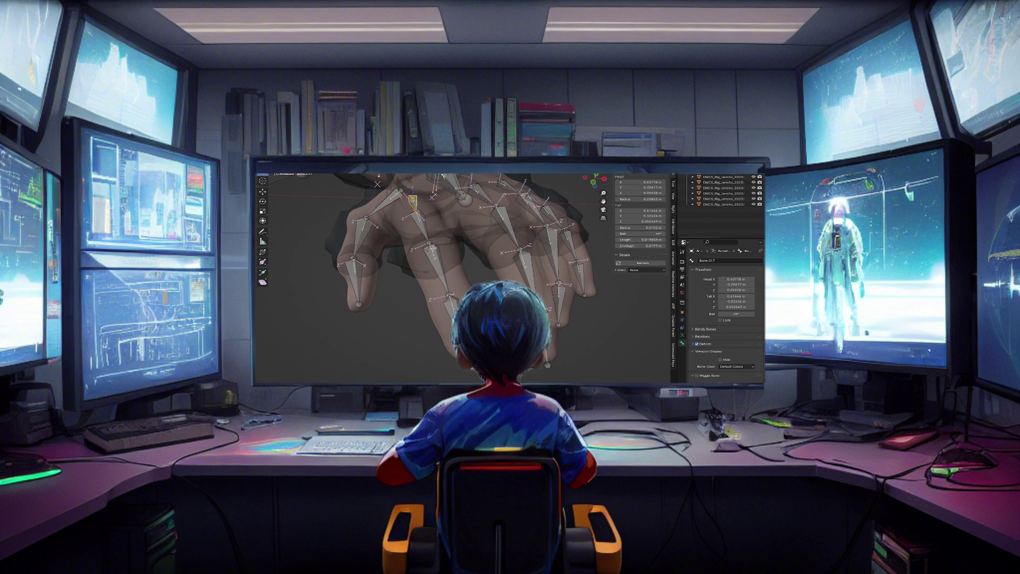
middle_drag(433, 248, 452, 269)
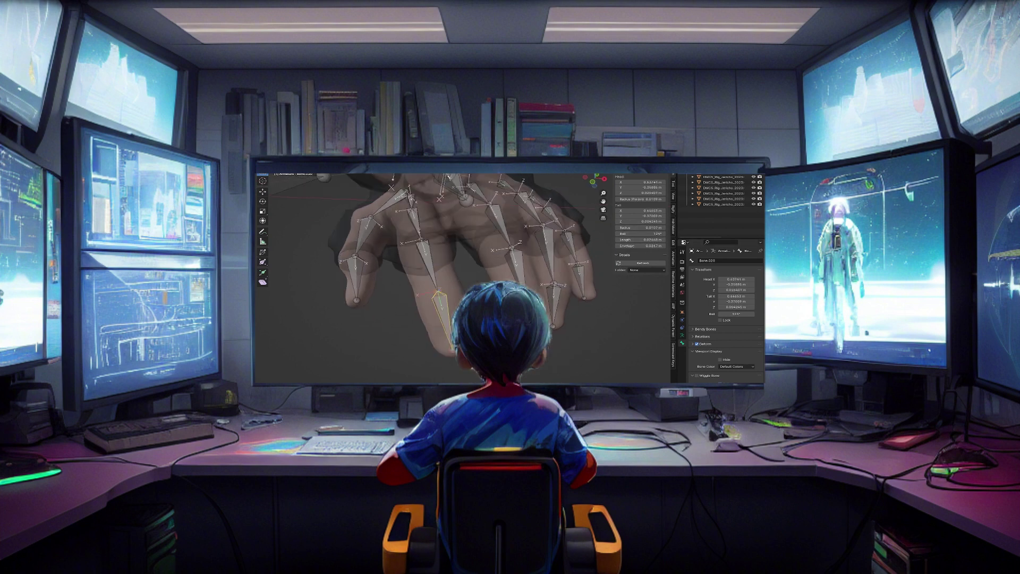
- Check the thumb bones' axes from several angles and save the file
middle_drag(372, 265, 411, 292)
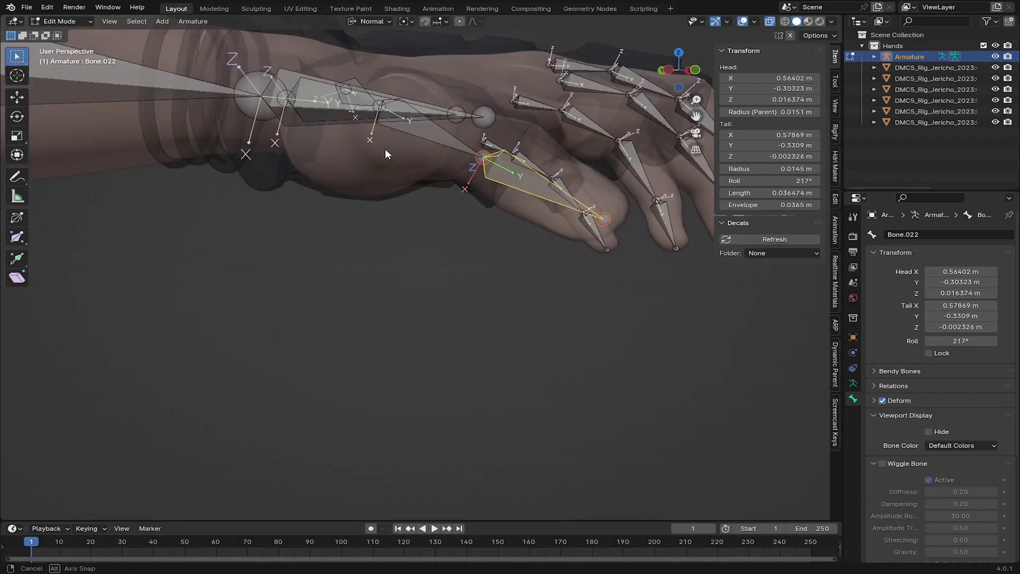
middle_drag(385, 148, 337, 206)
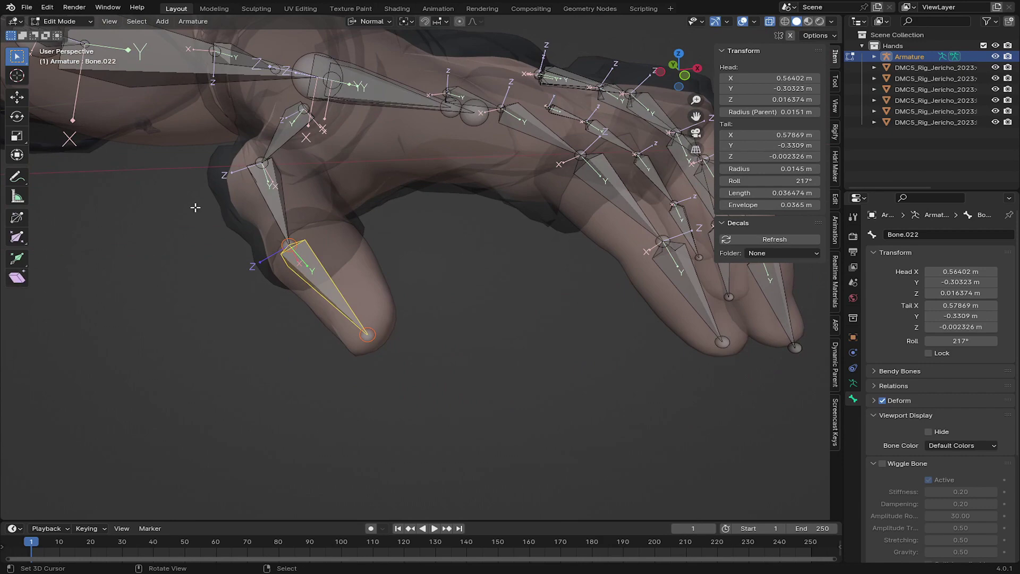
middle_drag(304, 184, 235, 321)
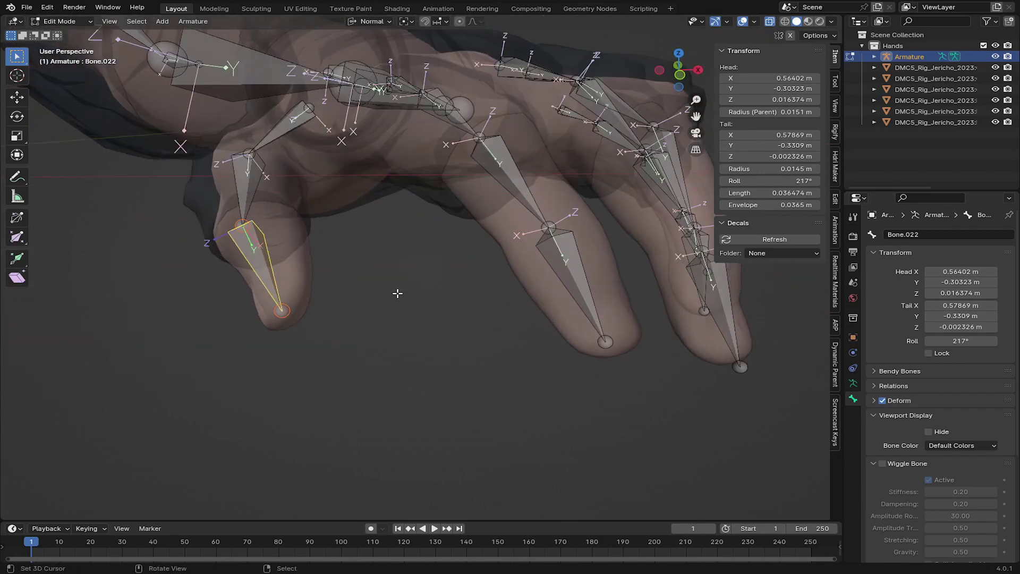
key(ctrl+s)
middle_drag(368, 213, 404, 296)
scroll(467, 296, down, 8)
middle_drag(467, 296, 468, 236)
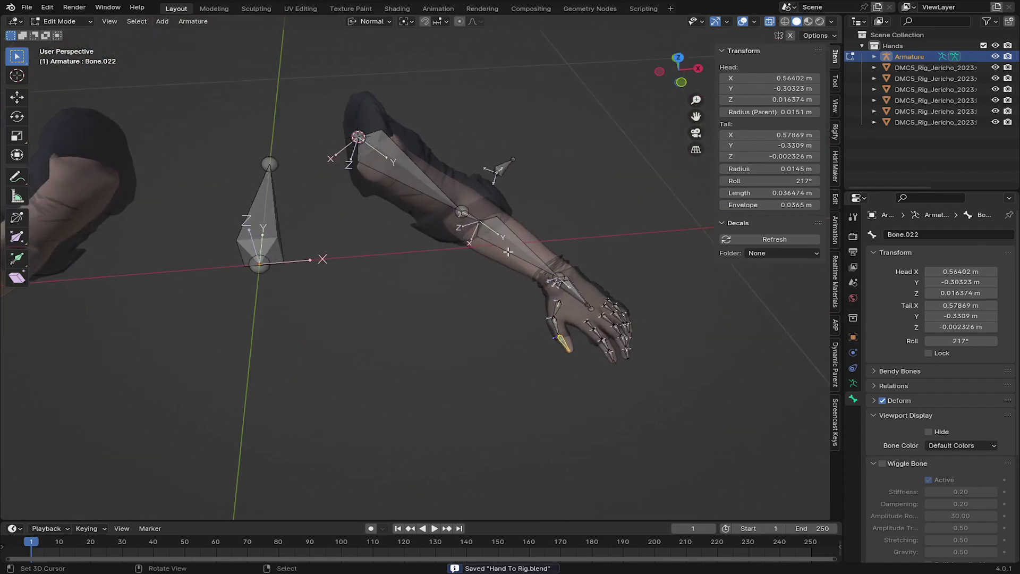
- Add a cube in Object Mode and scale it down to about 0.059
click(563, 281)
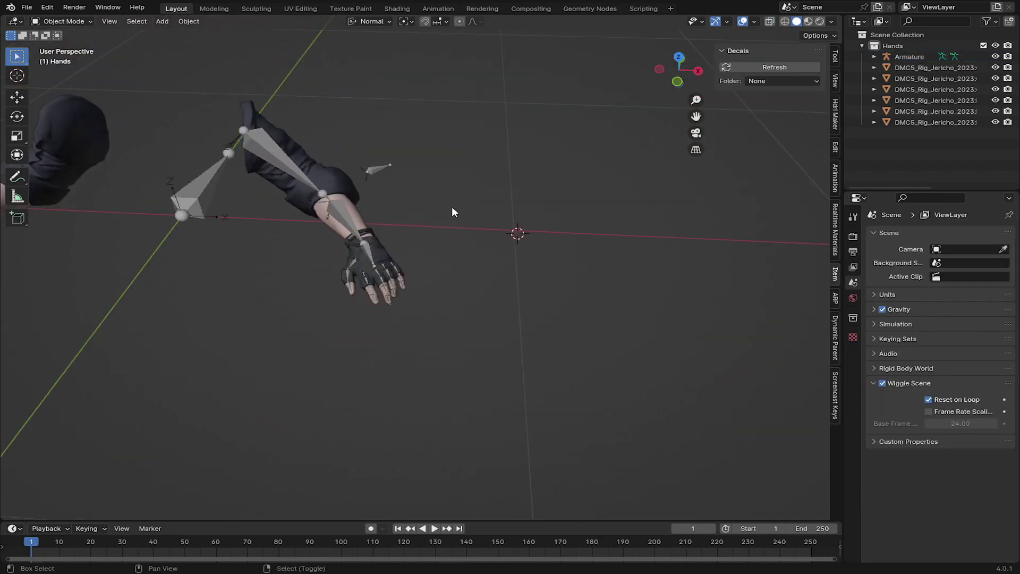
key(shift+a)
mouse_move(451, 207)
click(505, 222)
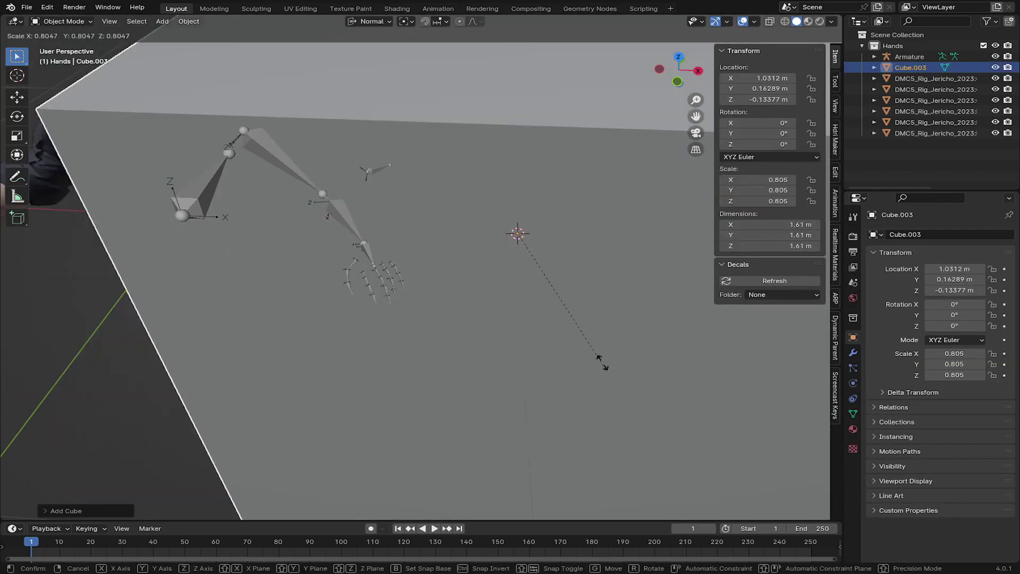
- Add an ico sphere, scale it down and place it near the small cube
key(shift+a)
click(520, 224)
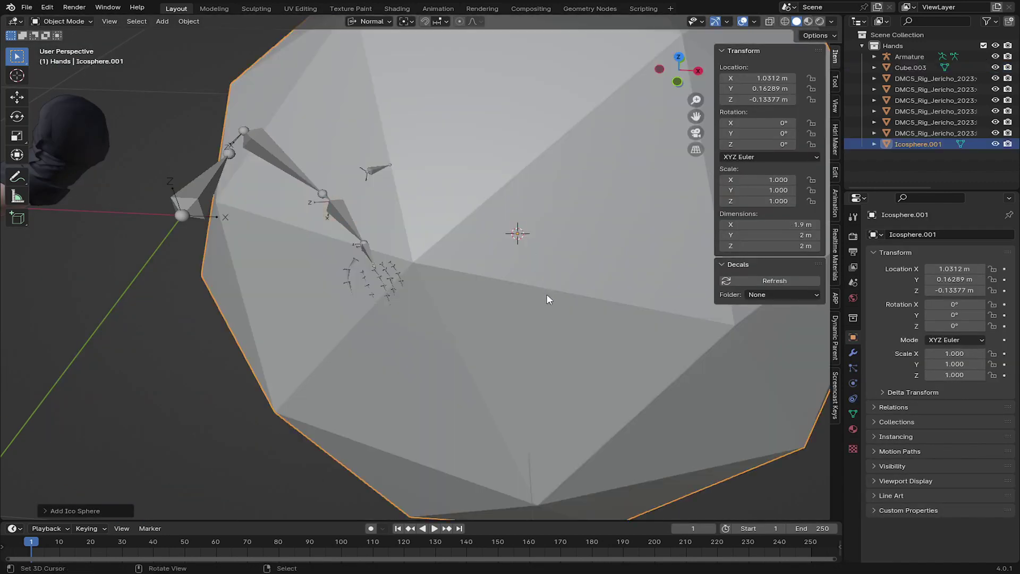
scroll(547, 298, down, 4)
key(s)
click(498, 286)
key(g)
click(477, 238)
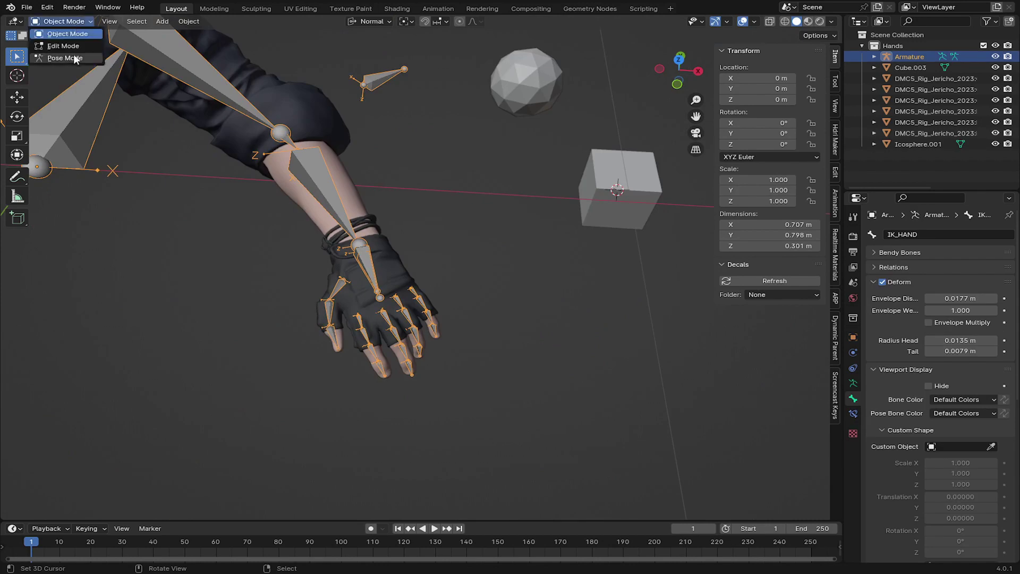
- Assign the cube as the wireframe custom shape of the IK_HAND bone in Pose Mode
click(59, 53)
scroll(360, 294, up, 2)
key(g)
right_click(396, 273)
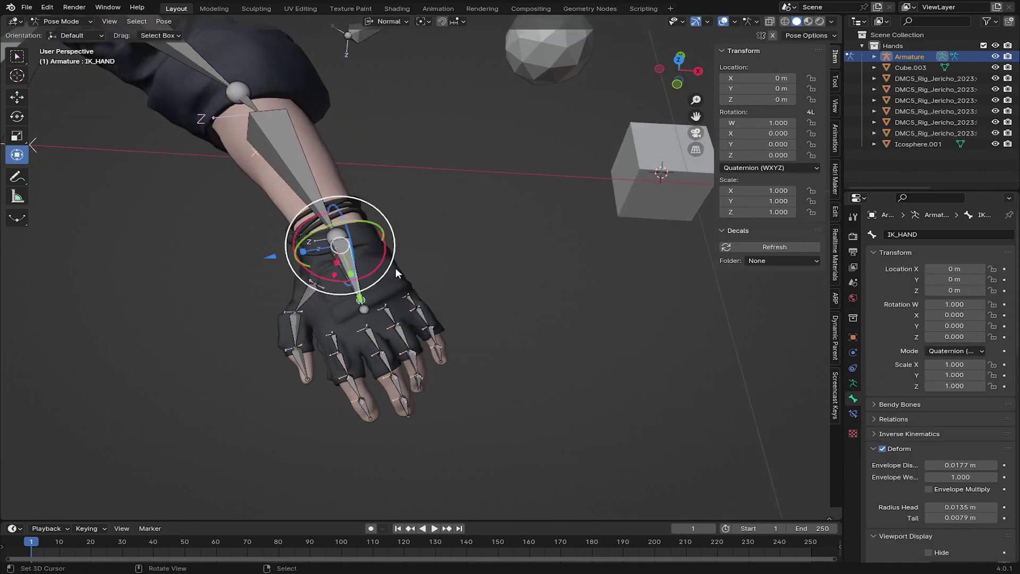
scroll(915, 425, down, 8)
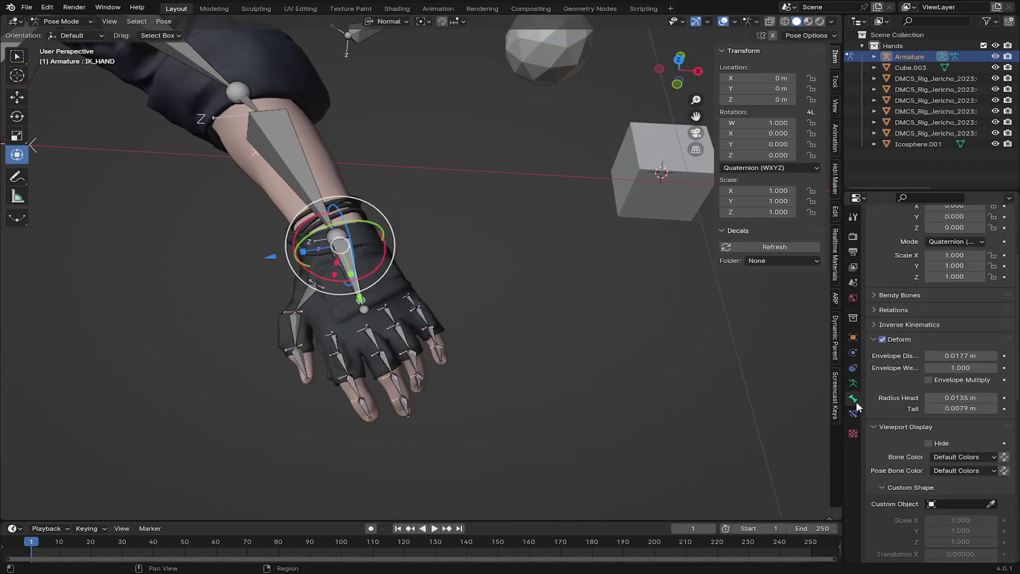
click(936, 401)
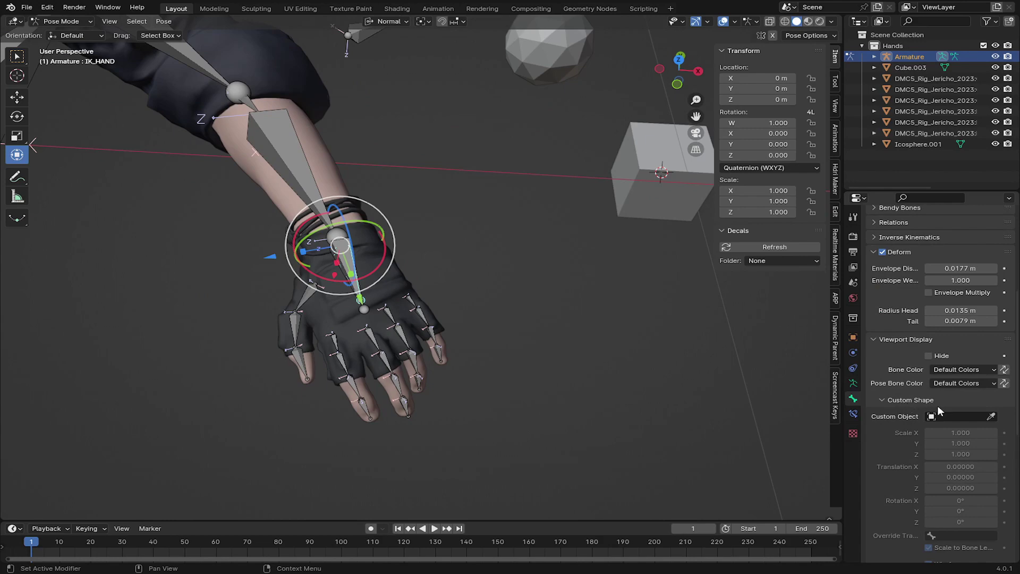
click(647, 159)
middle_drag(646, 159, 579, 309)
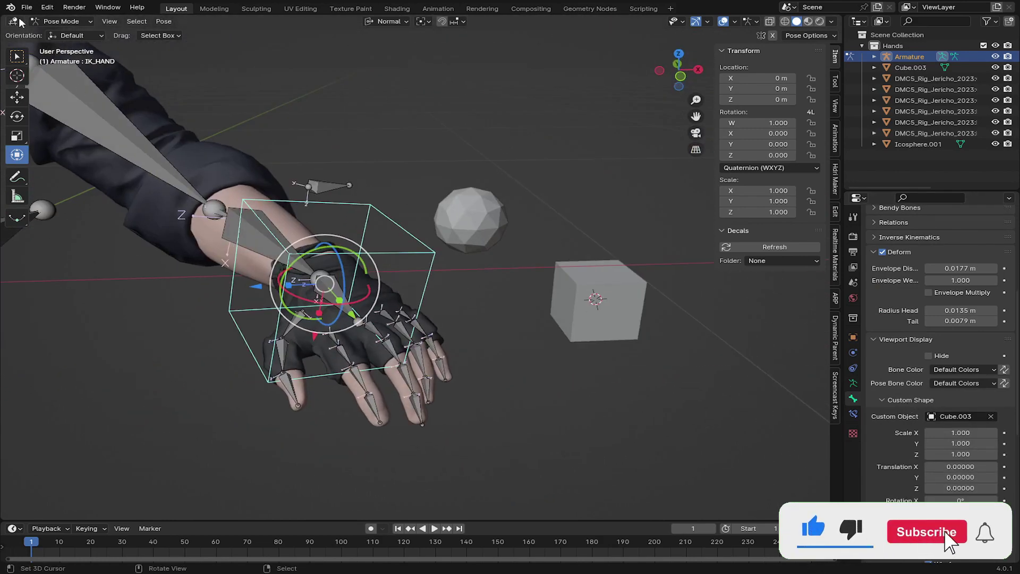
- Resize and shift the cube's mesh in Edit Mode to fit the IK_HAND shape around the hand
click(58, 21)
click(54, 33)
click(607, 321)
key(Tab)
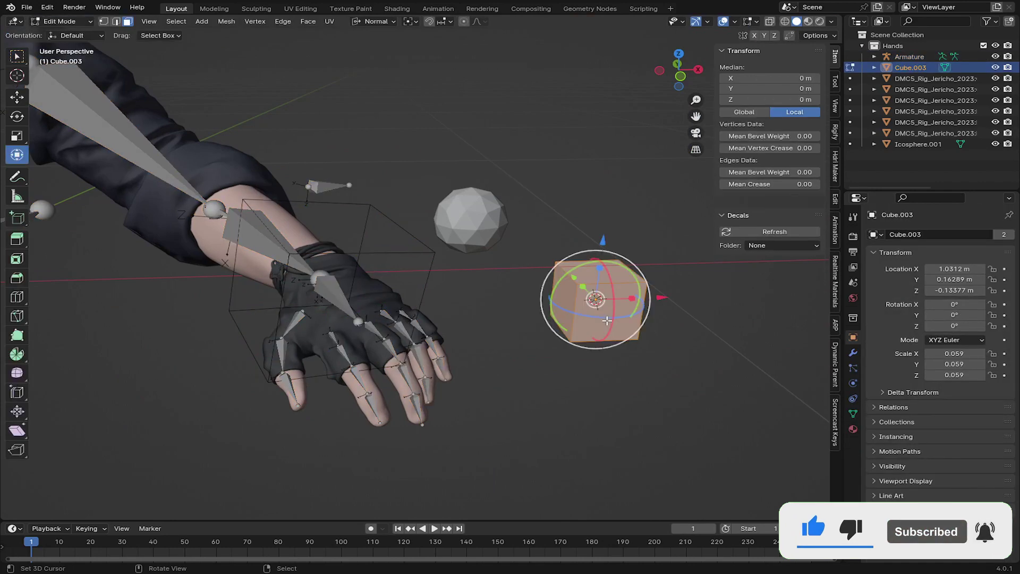
drag(600, 269, 599, 283)
right_click(599, 283)
middle_drag(566, 273, 555, 272)
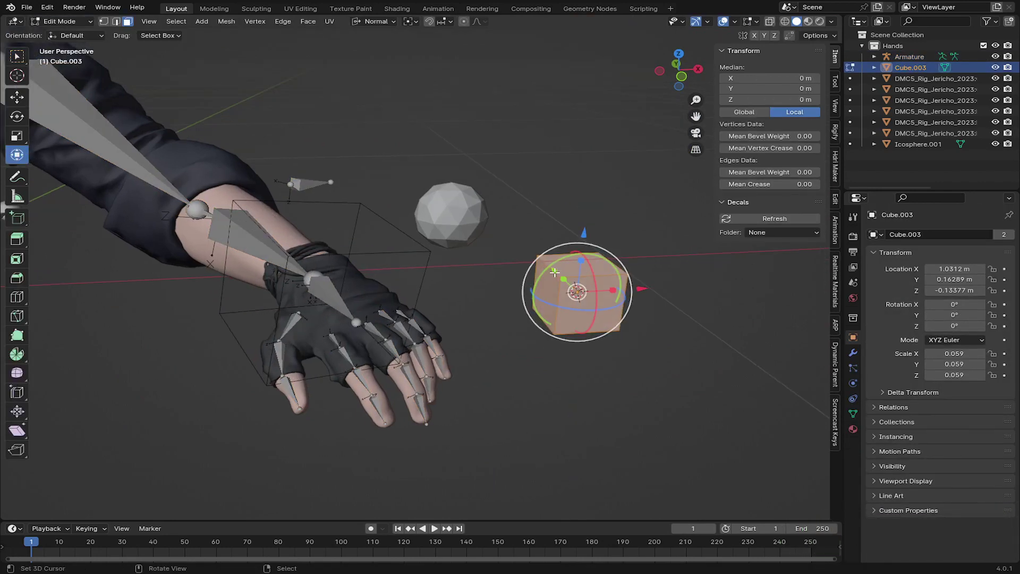
drag(562, 278, 554, 271)
middle_drag(554, 271, 566, 256)
drag(610, 326, 596, 323)
middle_drag(596, 324, 564, 425)
drag(498, 77, 483, 47)
middle_drag(505, 212, 552, 123)
drag(590, 317, 589, 322)
middle_drag(589, 322, 623, 371)
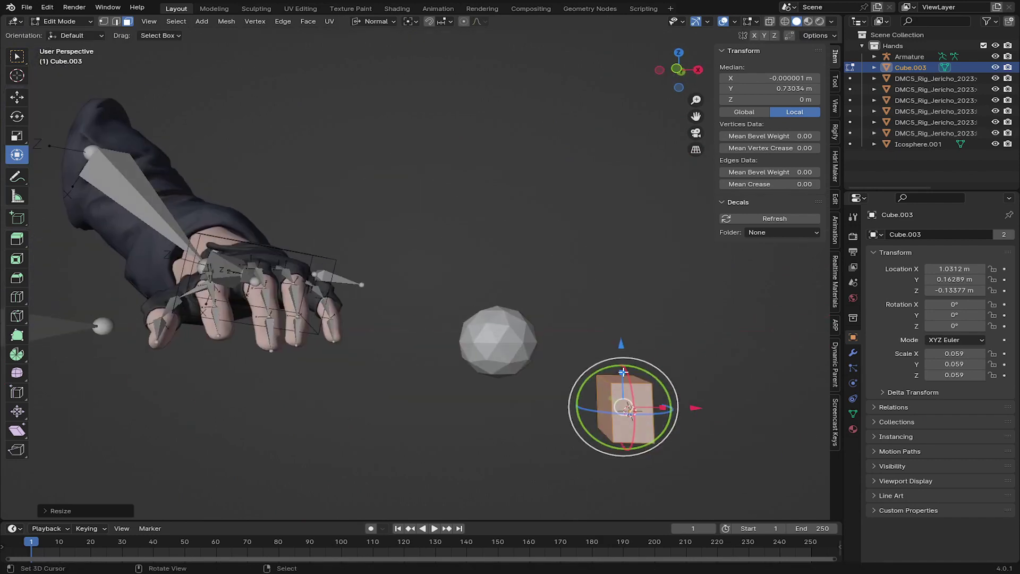
- Move the cube's mesh along X to centre the shape on the hand, and return to the armature's Pose Mode
key(g)
key(x)
click(598, 346)
key(Tab)
right_click(345, 278)
middle_drag(340, 282, 297, 382)
click(58, 22)
click(61, 58)
shift+middle_drag(319, 290, 329, 291)
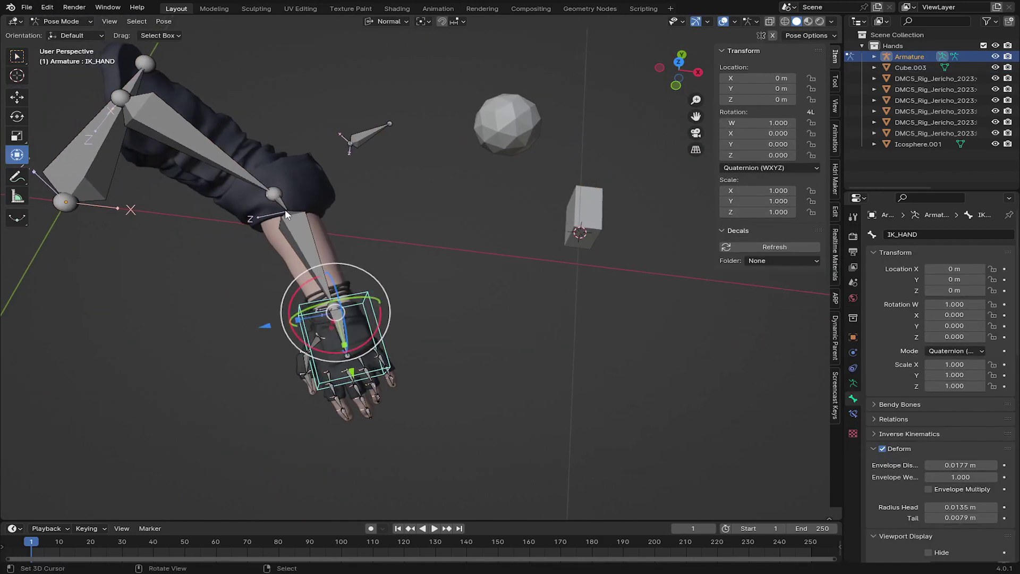
- Assign the ico sphere as the custom shape of the Poll Target bone and enable Wireframe
click(373, 141)
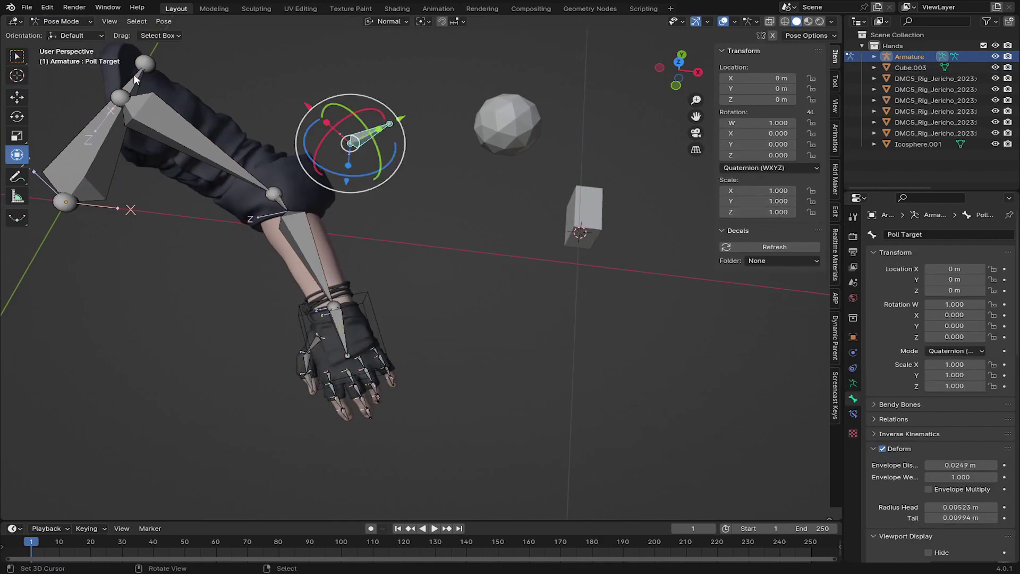
scroll(918, 467, down, 5)
scroll(918, 467, down, 5)
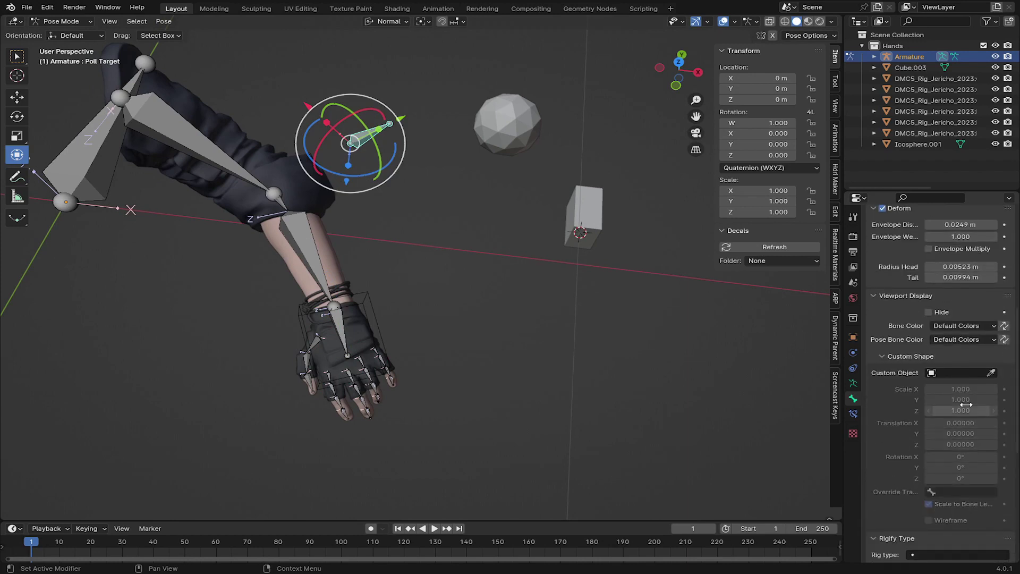
click(538, 151)
scroll(923, 477, down, 5)
click(944, 390)
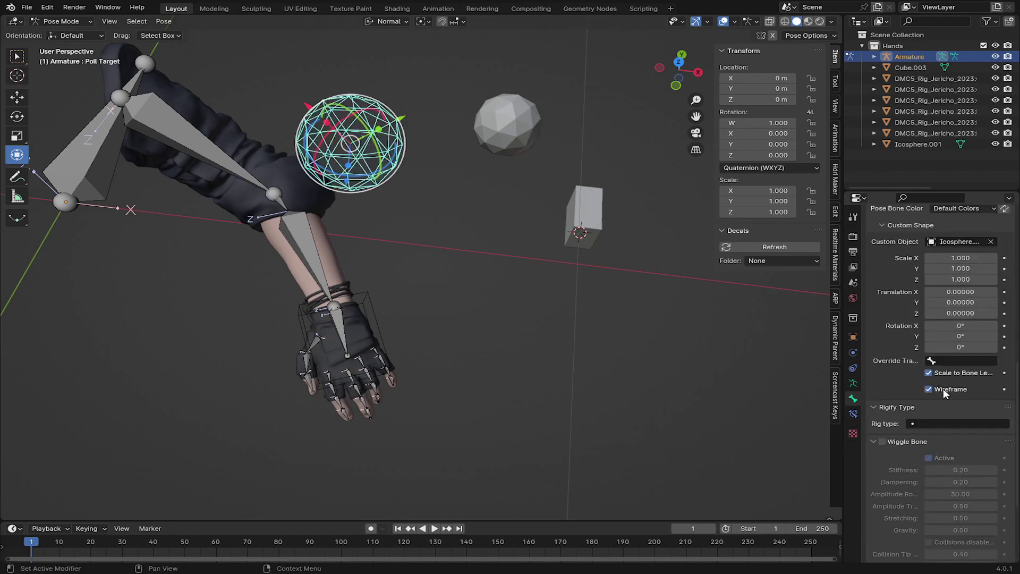
- Shrink the ico sphere to make the Poll Target shape smaller, and return the armature to Pose Mode
middle_drag(414, 125, 271, 215)
key(ctrl+Tab)
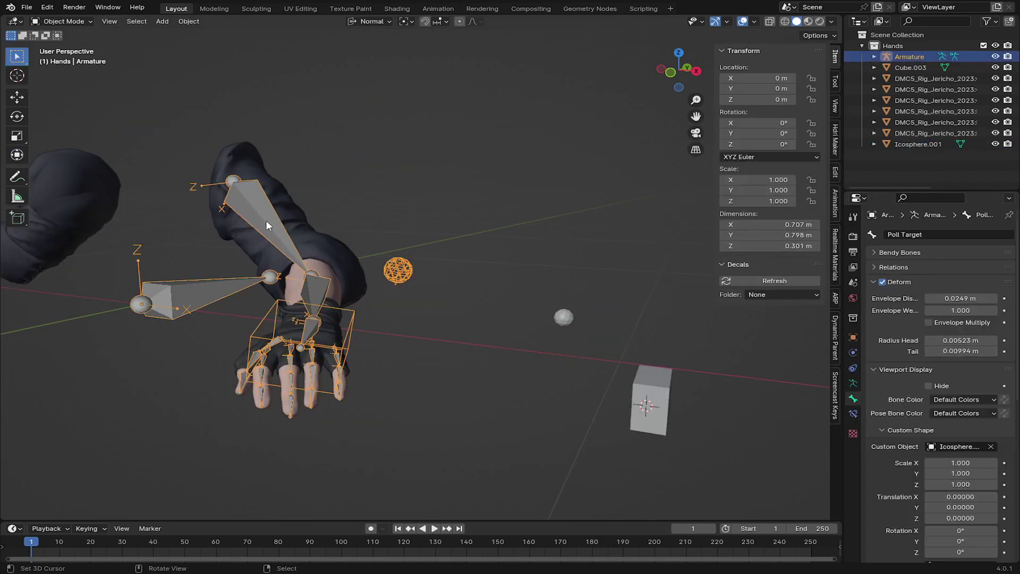
click(64, 62)
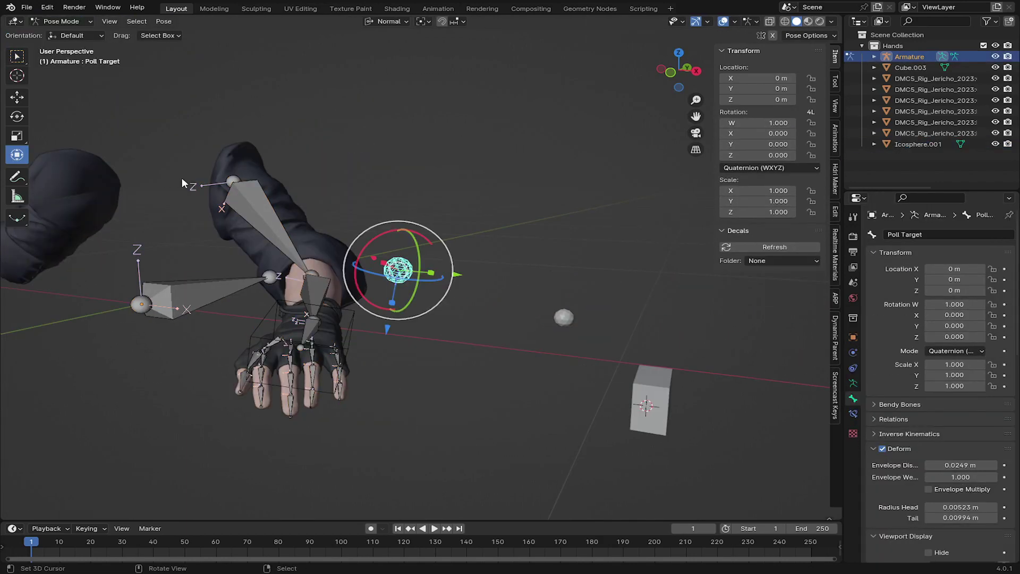
- Set the bone colour of Poll Target to 03 - Theme Color Set and of IK_HAND to 04 - Theme Color Set
middle_drag(182, 178, 472, 348)
middle_drag(407, 237, 376, 226)
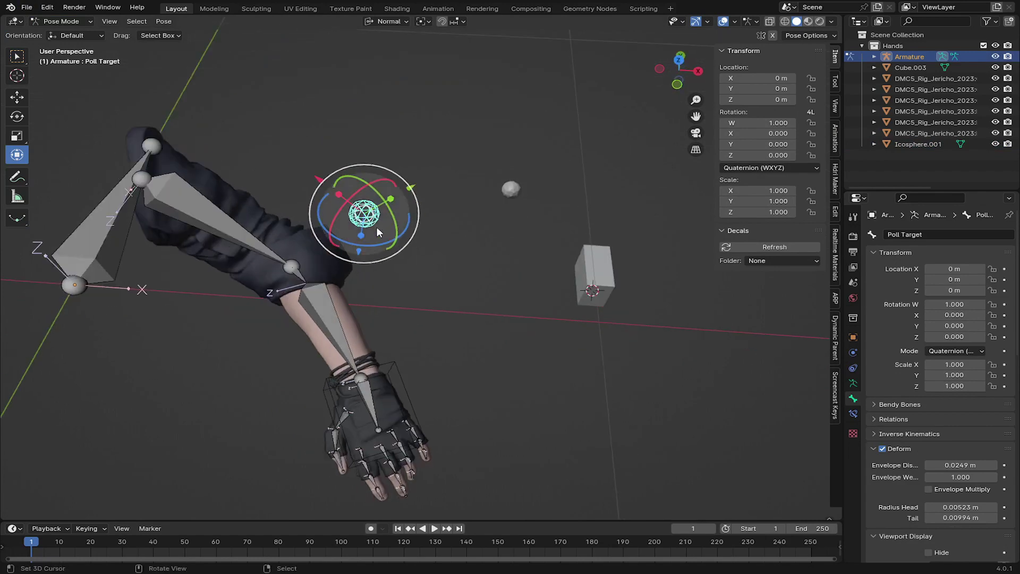
scroll(947, 444, down, 10)
click(952, 283)
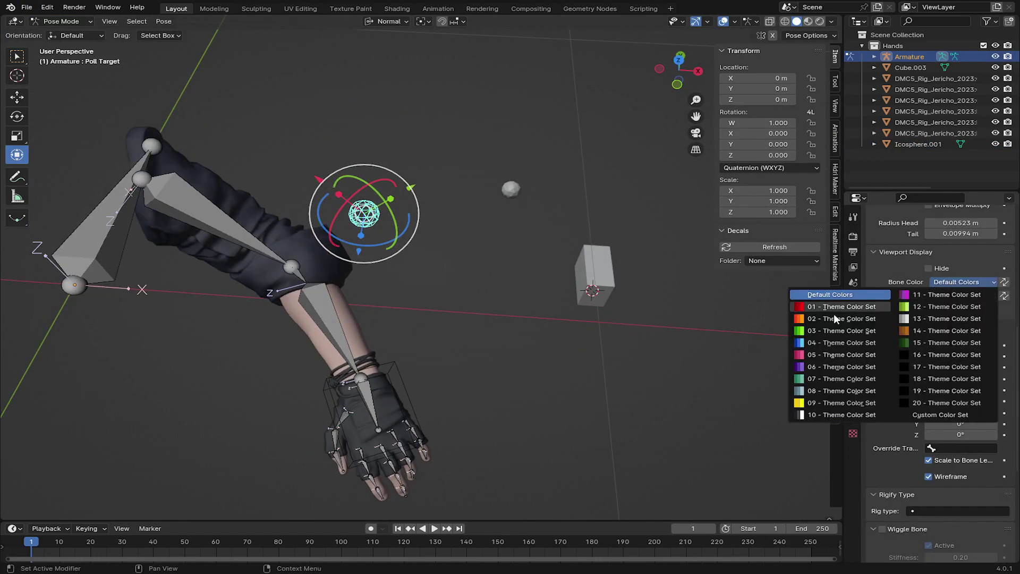
click(809, 330)
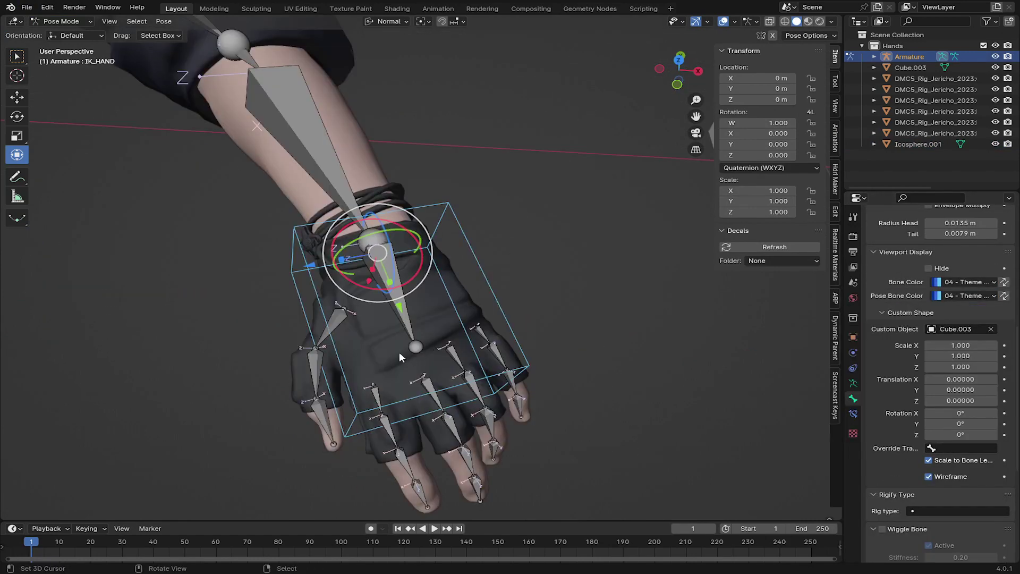
- Test-move the IK_HAND bone and the bones around the hand without keeping any movement
key(g)
right_click(435, 326)
right_click(484, 336)
right_click(475, 385)
right_click(456, 357)
right_click(392, 284)
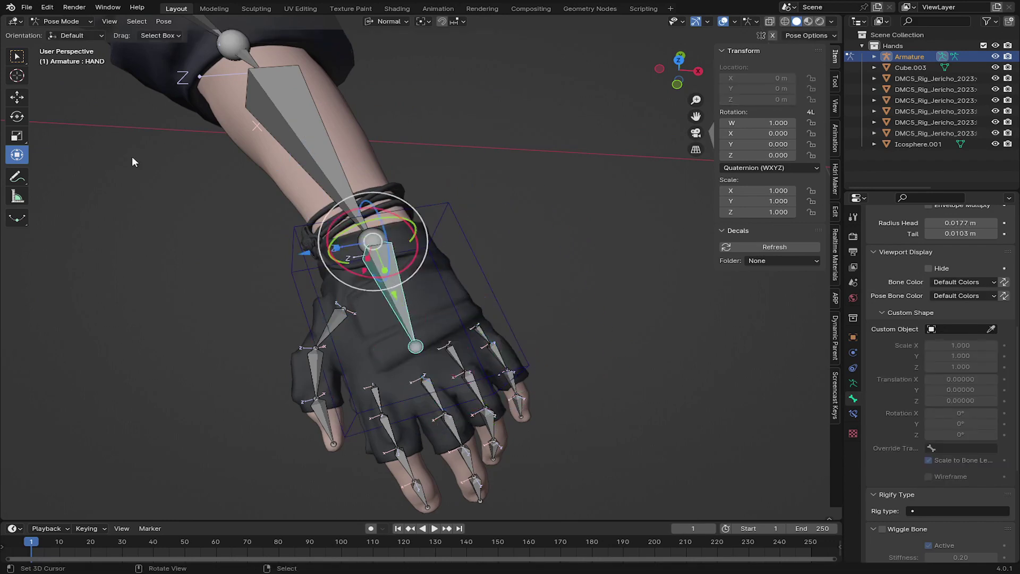
- Parent the base bones of all four fingers and the thumb to the HAND bone with Keep Offset
key(Tab)
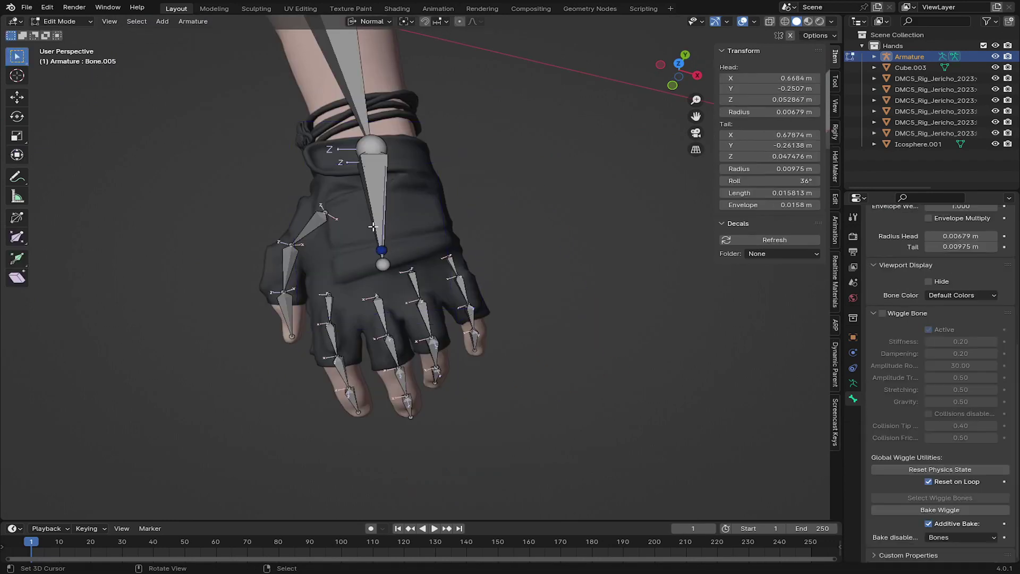
click(450, 262)
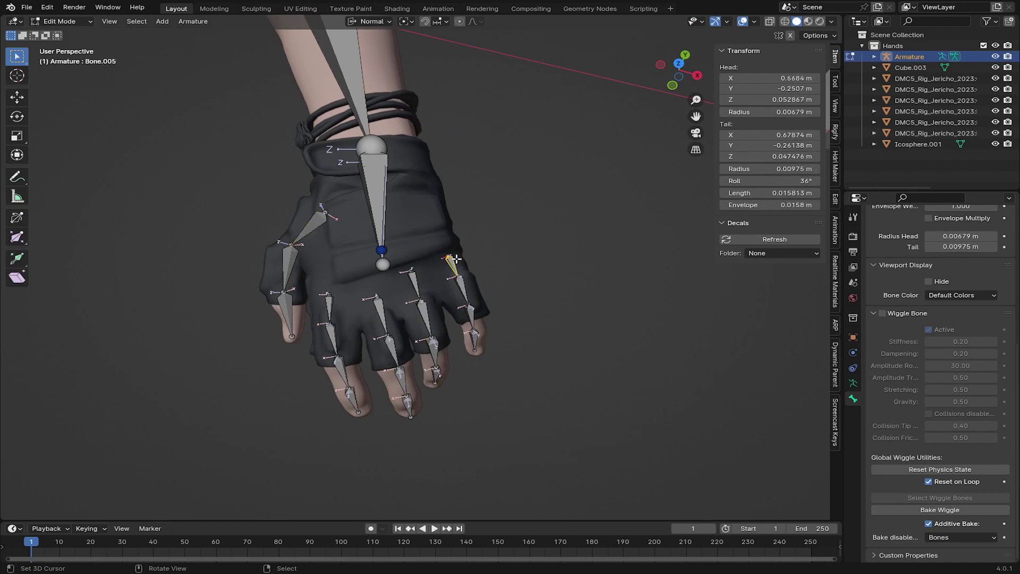
shift+click(405, 281)
shift+click(326, 301)
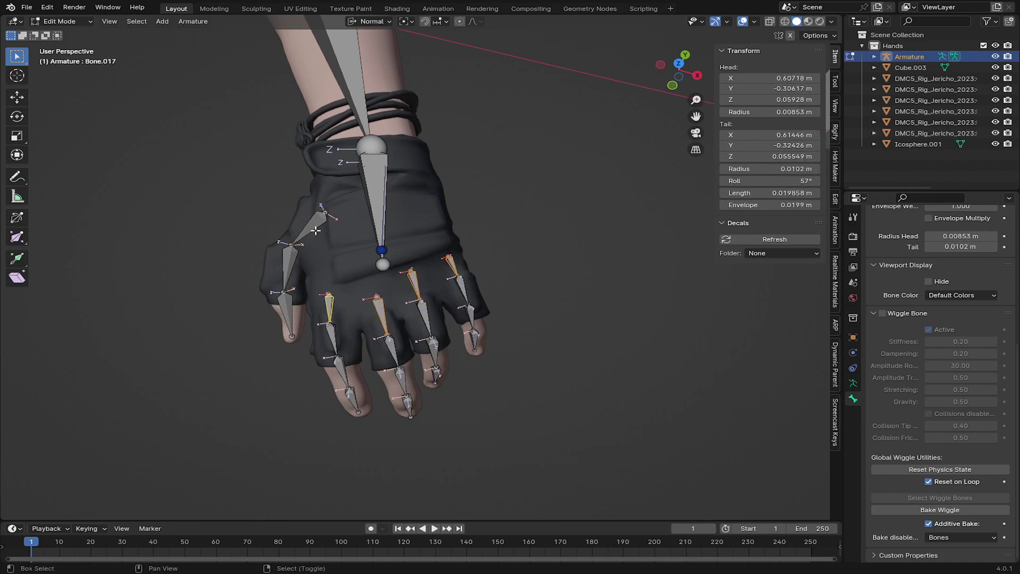
shift+click(313, 224)
shift+click(362, 181)
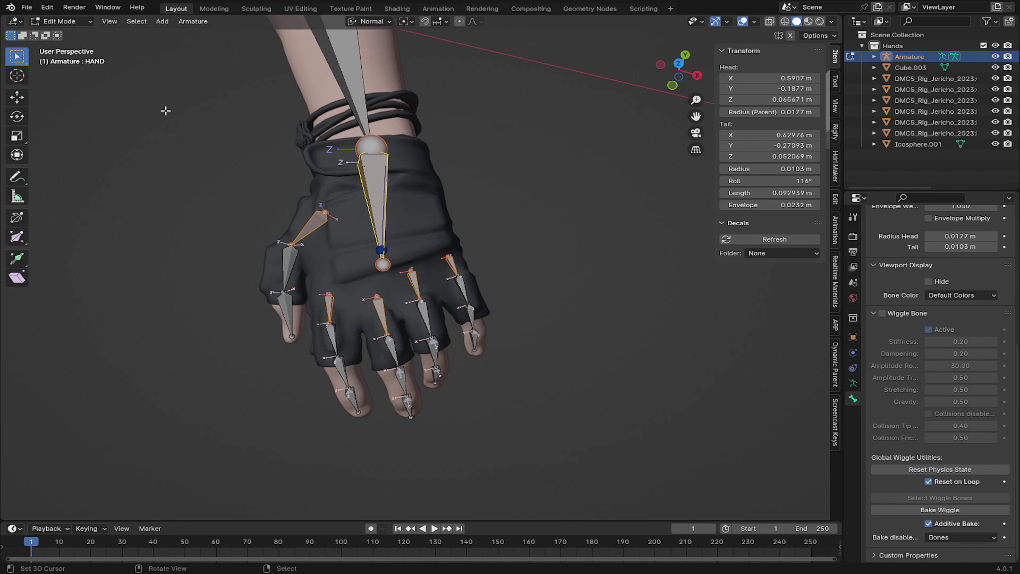
key(ctrl+p)
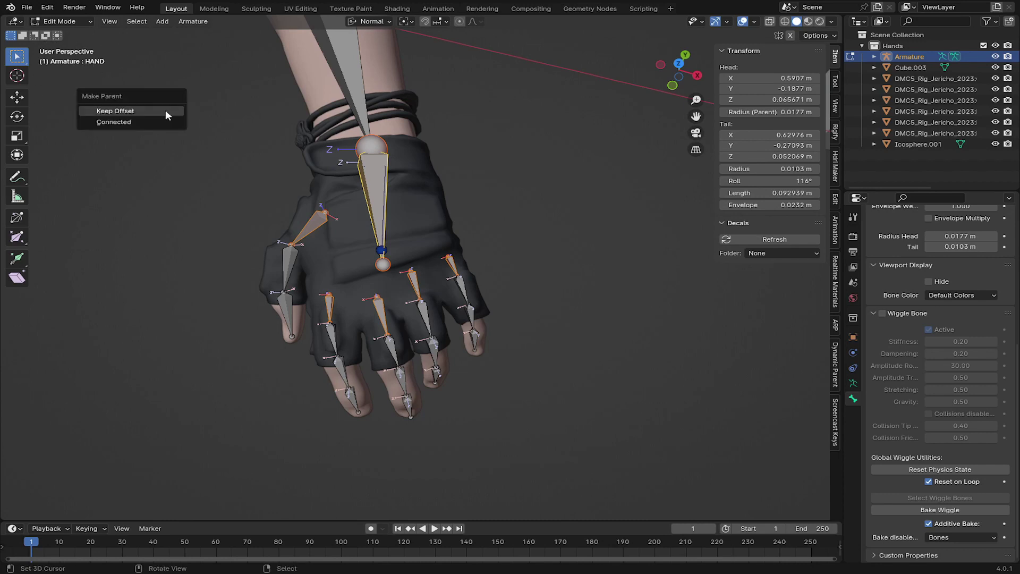
click(164, 110)
- Test the finger parenting by rotating the HAND bone in Pose Mode, and look over the arm bones
key(ctrl+Tab)
key(r)
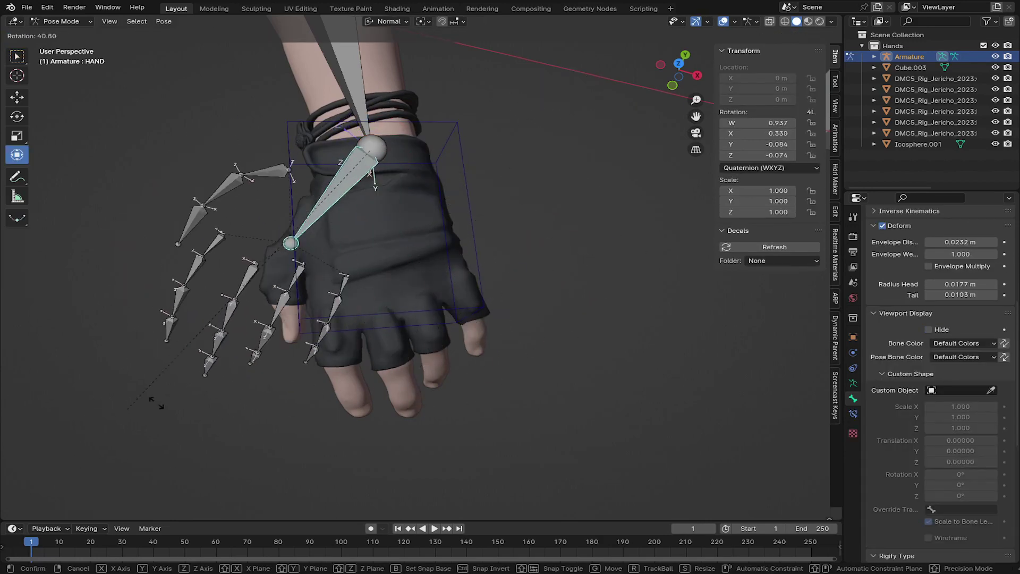
right_click(250, 372)
key(Tab)
scroll(340, 212, down, 2)
shift+middle_drag(344, 116, 335, 365)
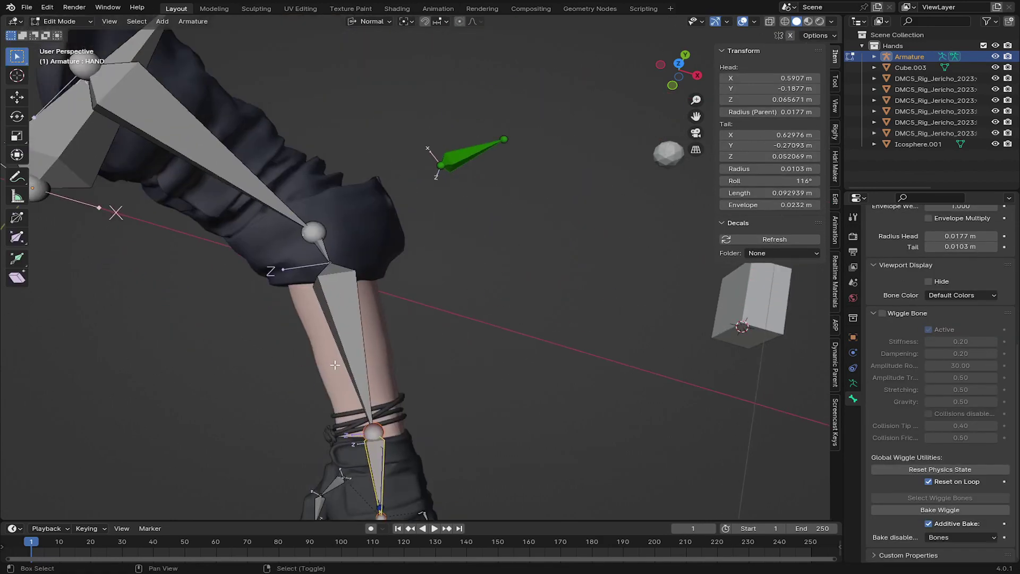
shift+middle_drag(395, 372, 420, 290)
key(Tab)
scroll(406, 237, down, 4)
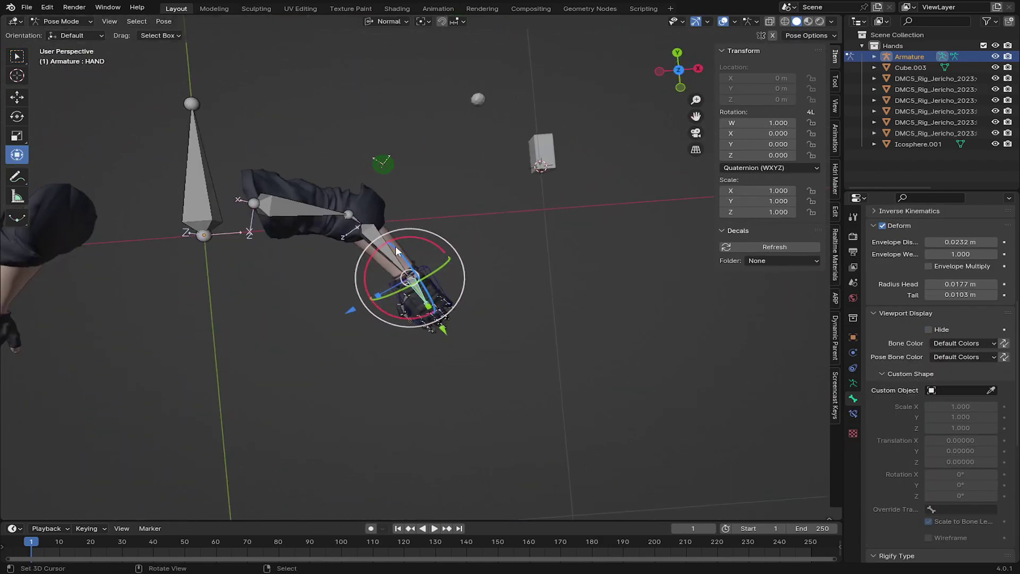
- Add an Inverse Kinematics constraint to the FOREARM bone
right_click(390, 246)
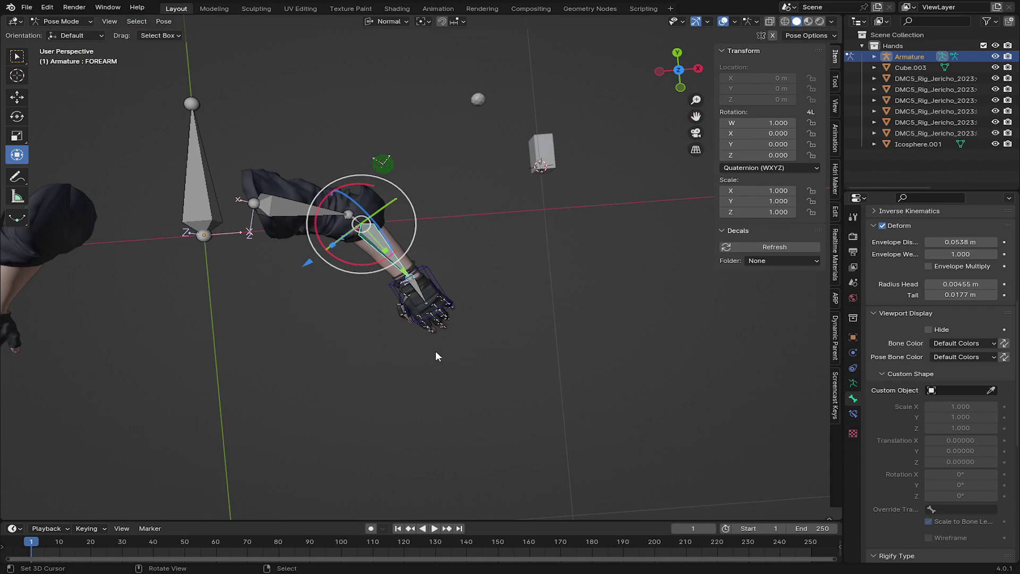
scroll(436, 356, up, 4)
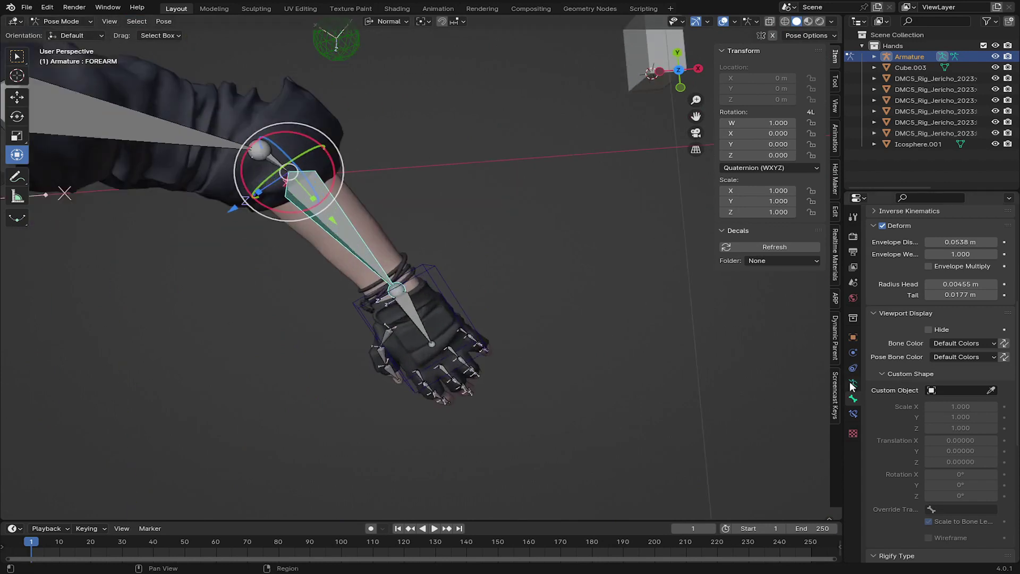
click(854, 414)
click(917, 236)
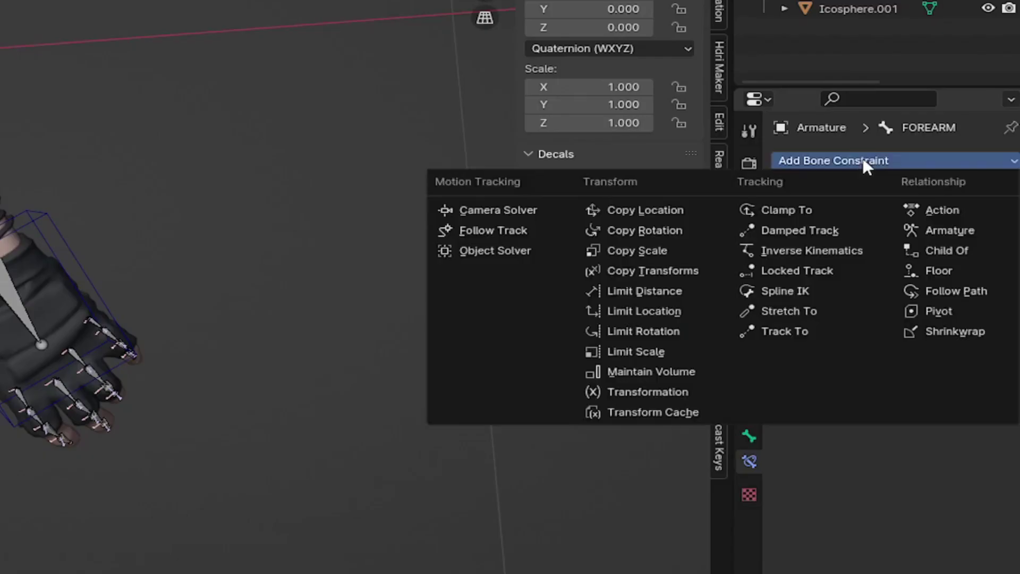
click(857, 251)
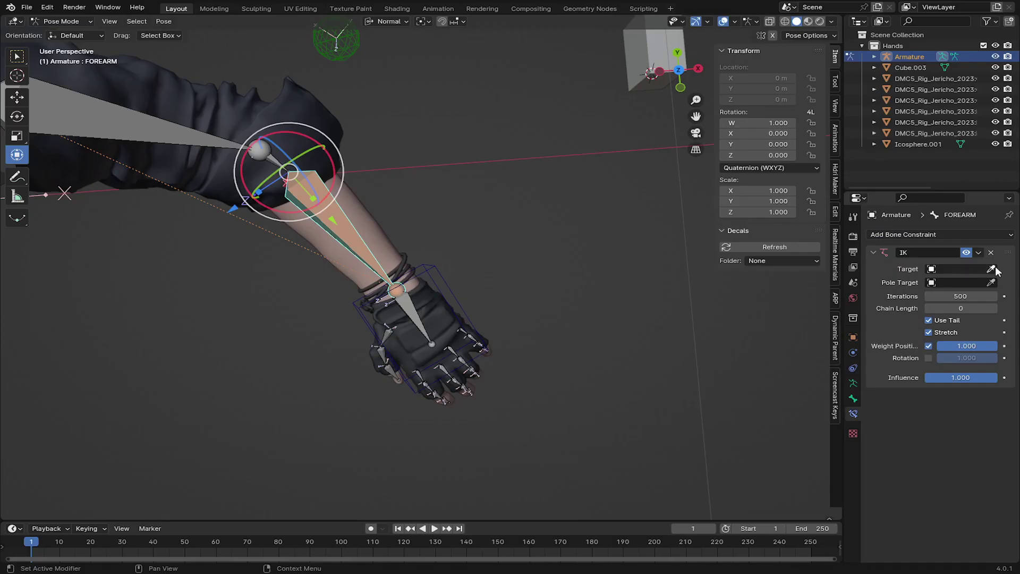
- Set the FOREARM IK constraint's target to Armature and its target bone to IK_HAND
click(964, 270)
click(914, 303)
middle_drag(504, 309, 523, 306)
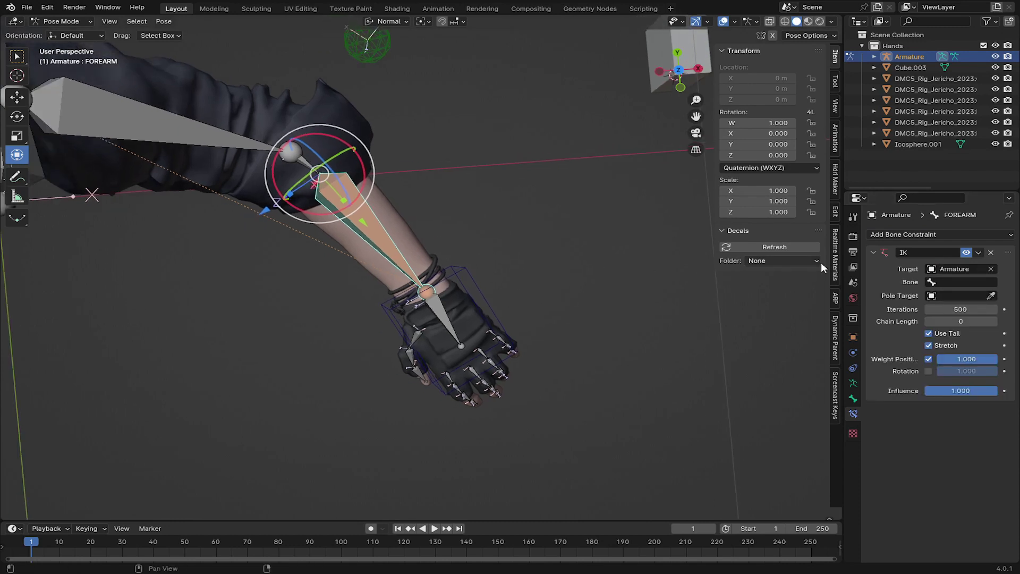
click(959, 285)
text(IK)
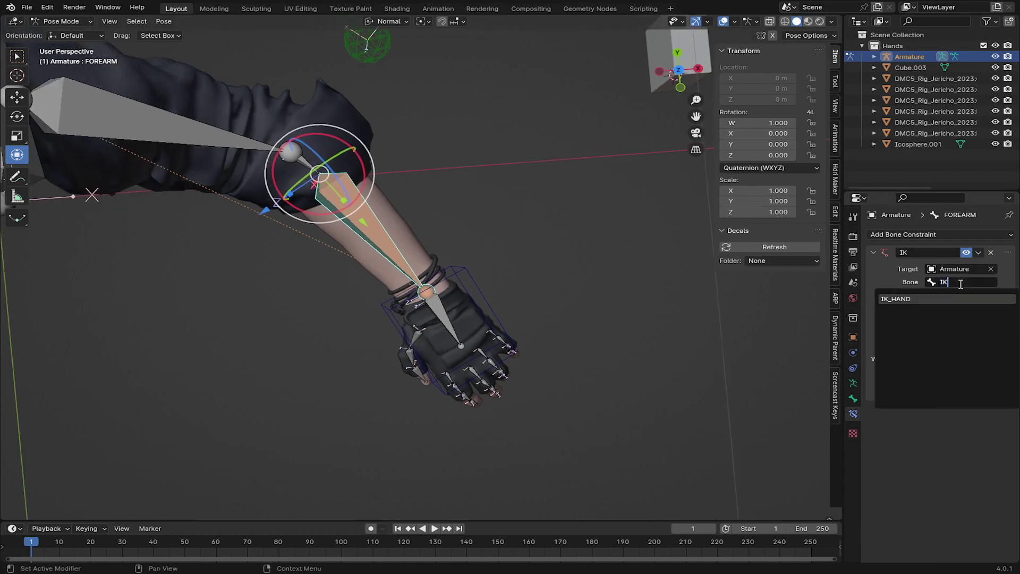
click(903, 298)
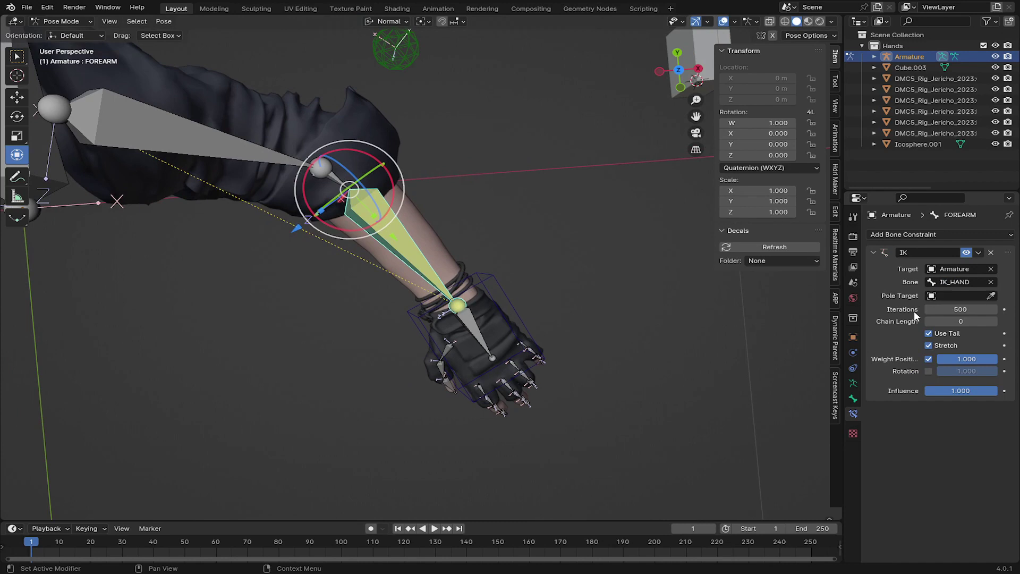
- Set the chain length of the FOREARM IK constraint to 3
click(994, 322)
click(994, 321)
click(994, 322)
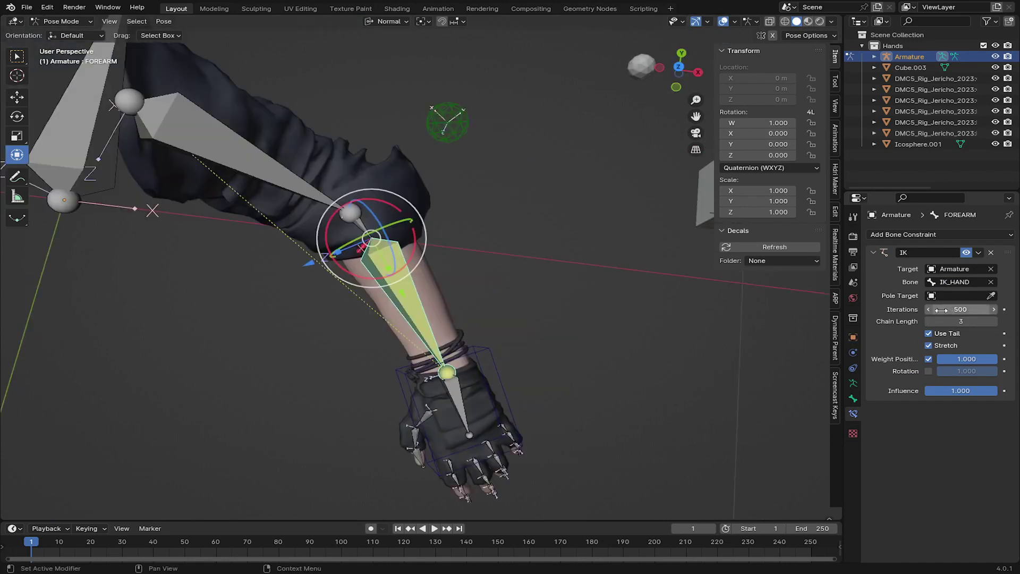
- Set the IK constraint's pole target to Armature with Poll Target as the pole bone
click(970, 296)
click(893, 306)
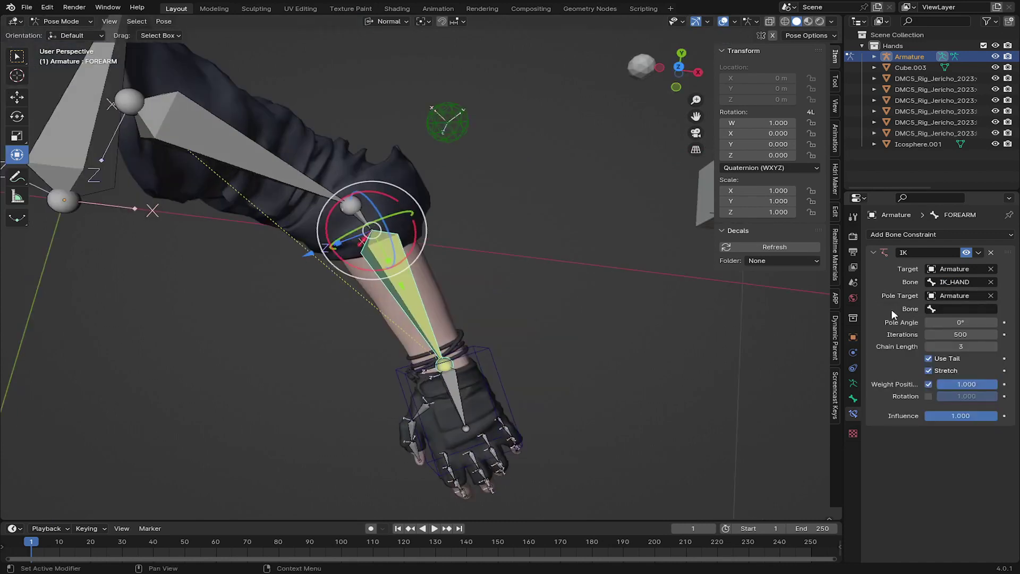
click(958, 309)
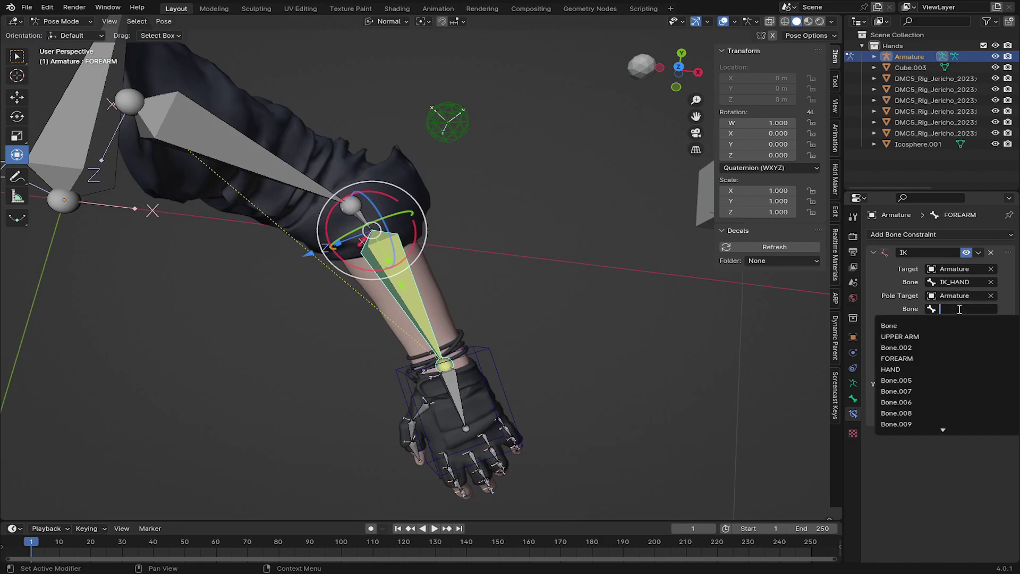
text(pol)
click(925, 326)
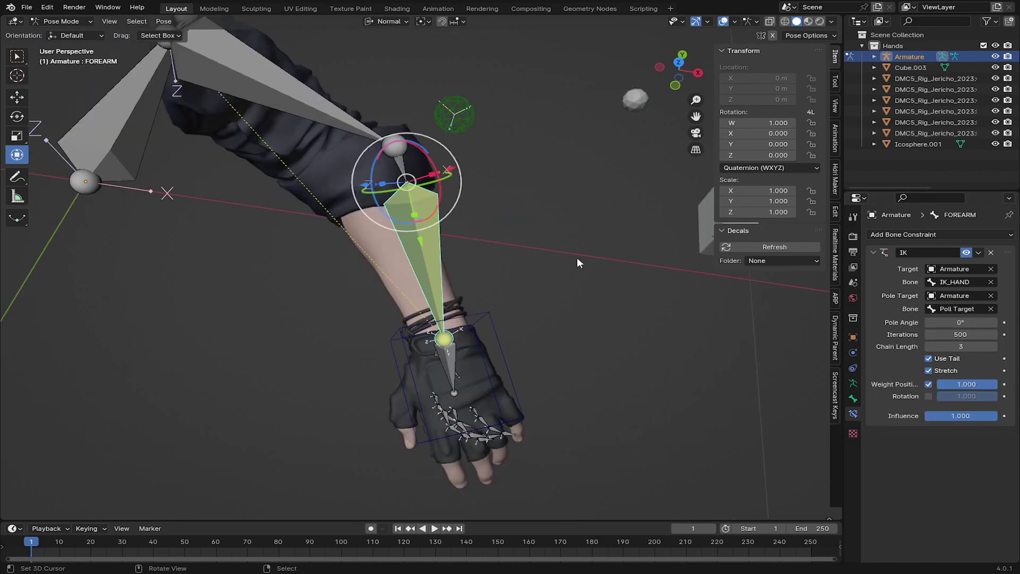
- Set the pole angle of the FOREARM IK constraint to -70° and check the arm's bone alignment
middle_drag(579, 259, 431, 200)
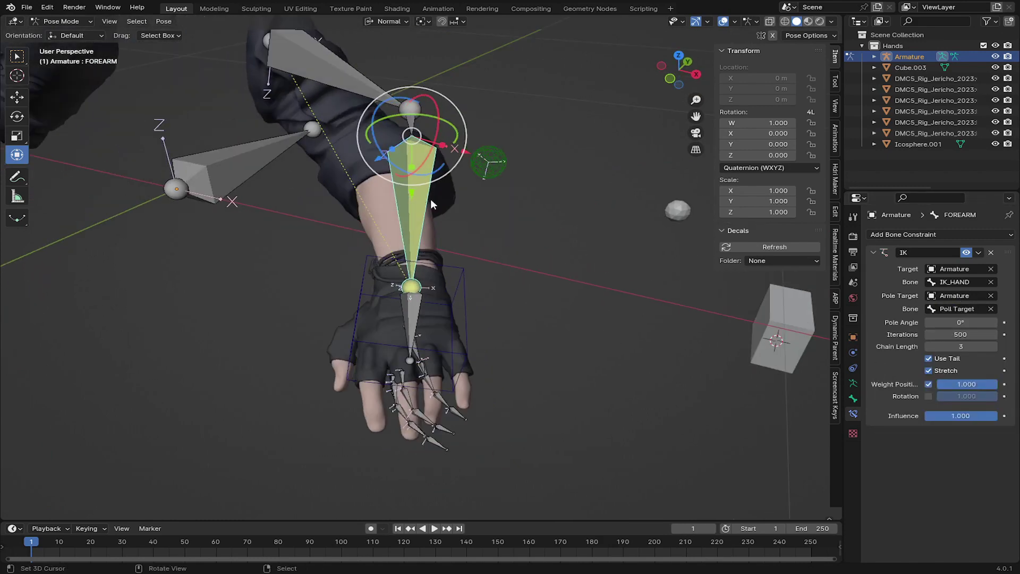
drag(948, 324, 892, 324)
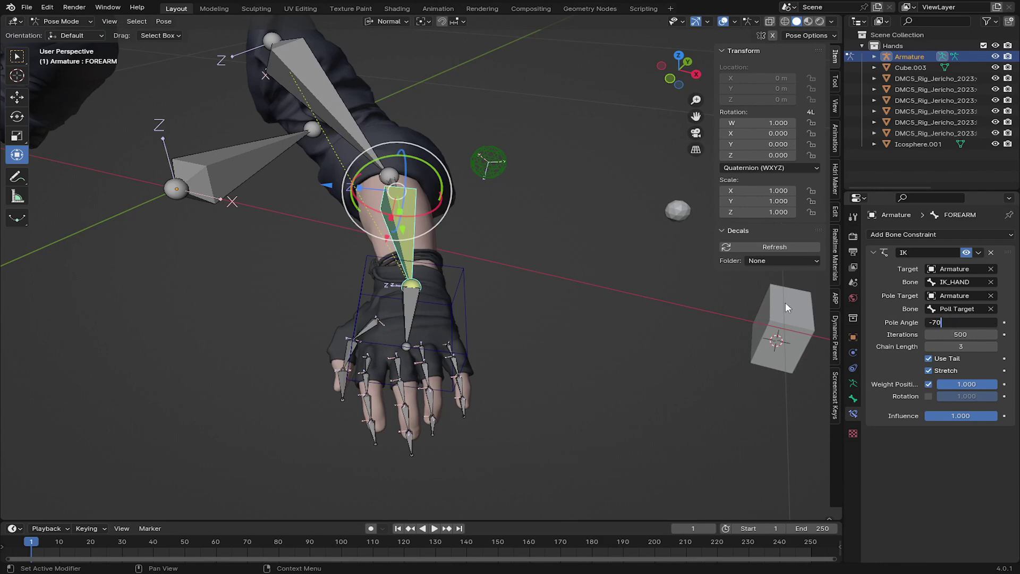
key(Return)
middle_drag(787, 307, 392, 381)
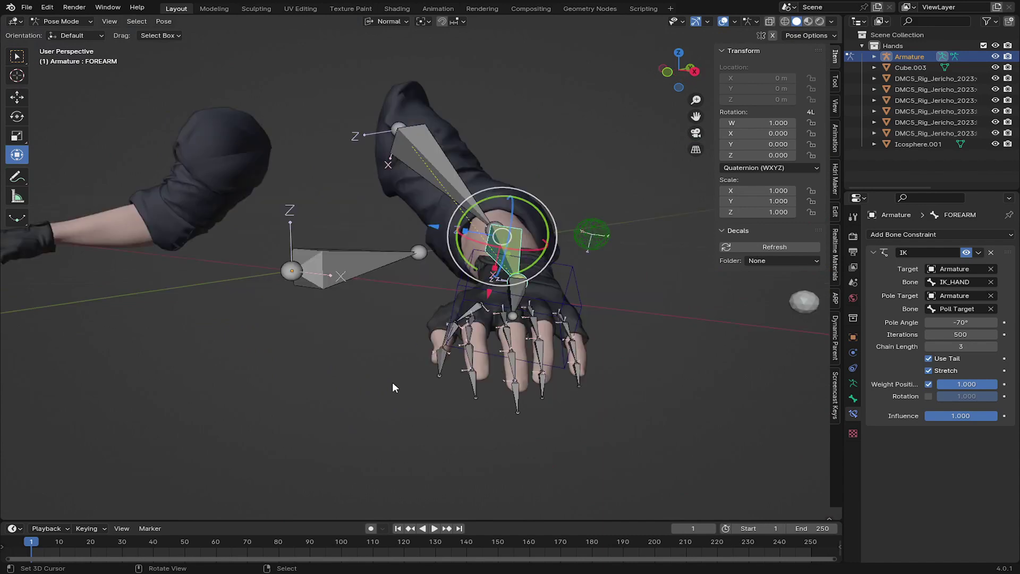
- Test the arm IK by moving the IK_HAND bone and the Poll Target bone
middle_drag(468, 332, 508, 401)
shift+middle_drag(490, 292, 444, 345)
right_click(550, 409)
key(g)
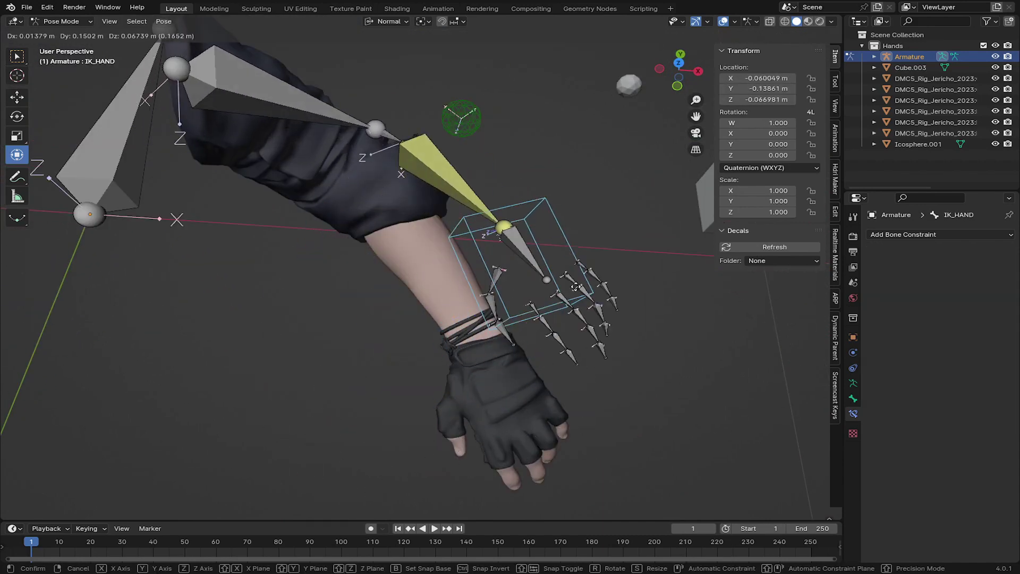
right_click(503, 191)
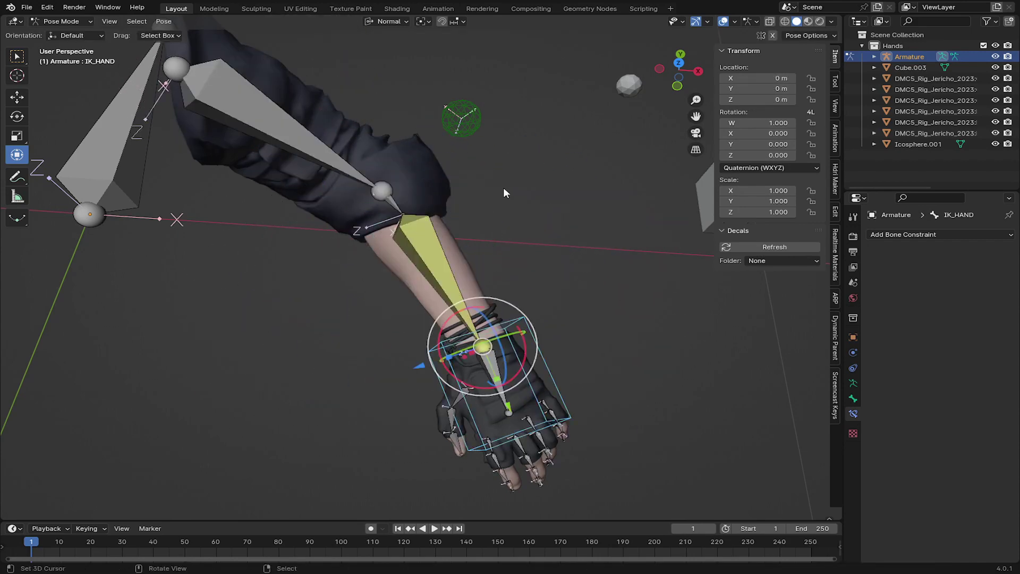
key(g)
click(463, 287)
right_click(458, 113)
scroll(525, 277, down, 2)
middle_drag(526, 278, 584, 212)
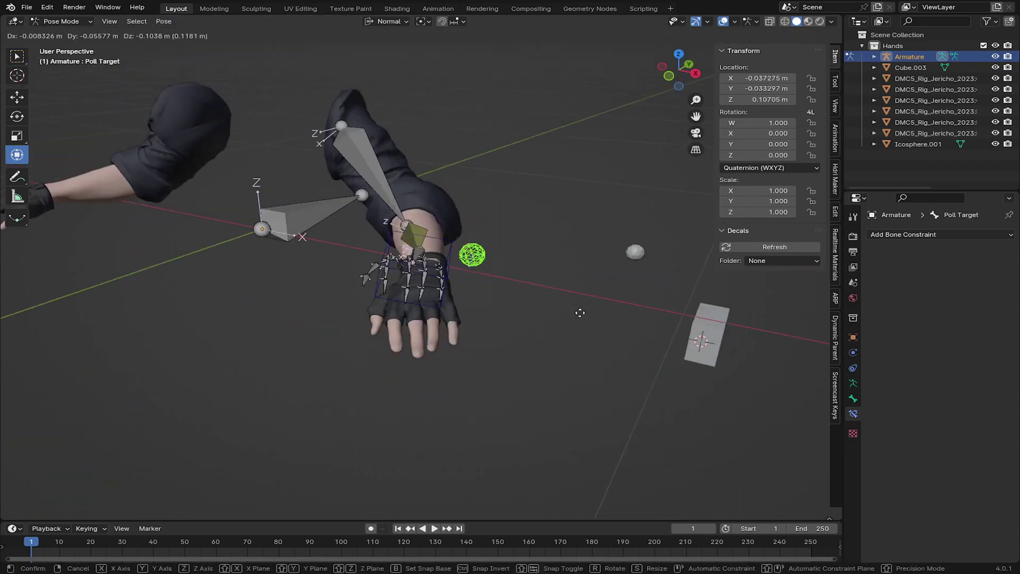
key(g)
right_click(402, 302)
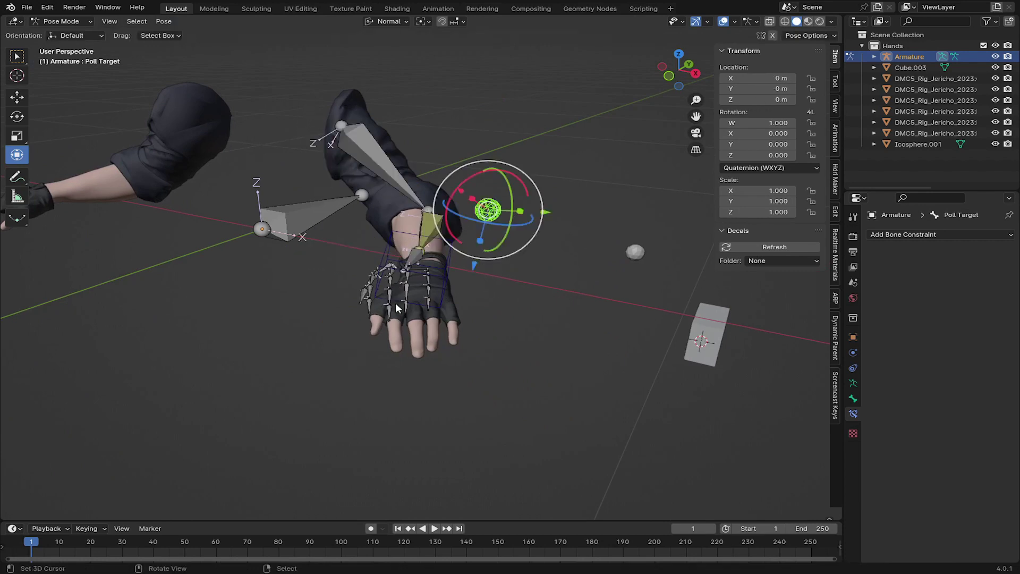
- Add a Copy Rotation constraint to the HAND bone
middle_drag(398, 306, 447, 311)
scroll(462, 313, up, 2)
right_click(511, 324)
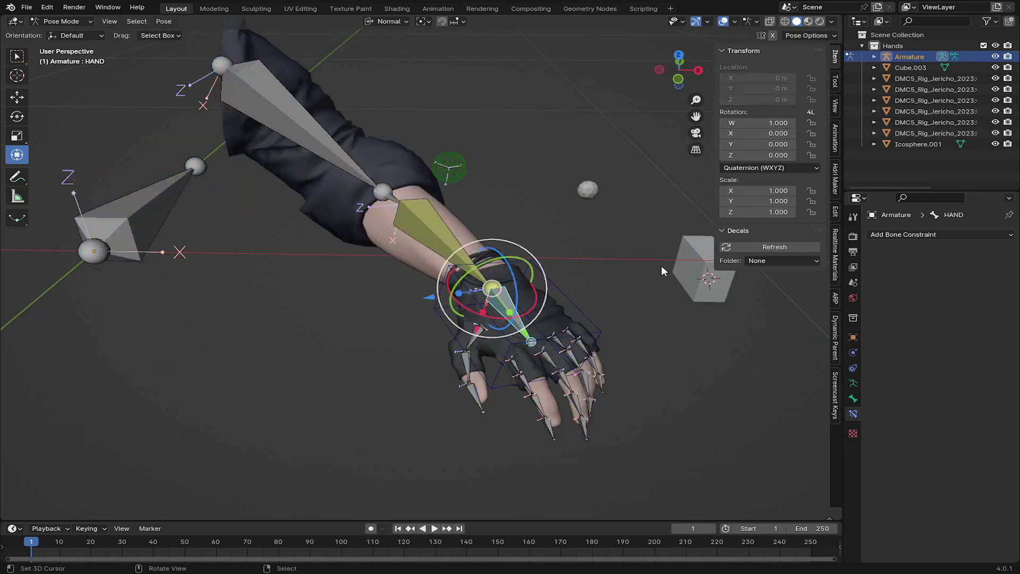
click(920, 235)
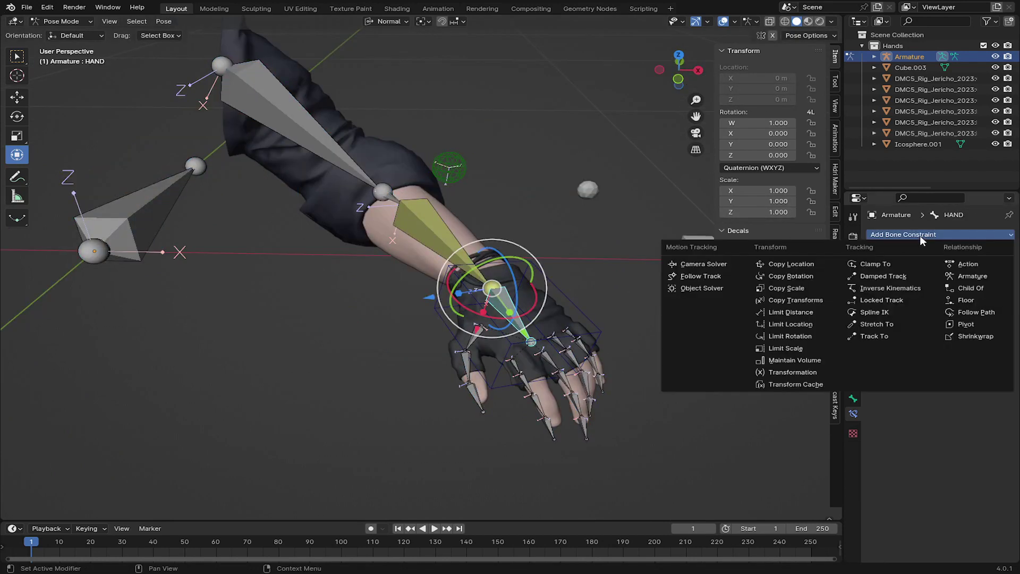
click(813, 276)
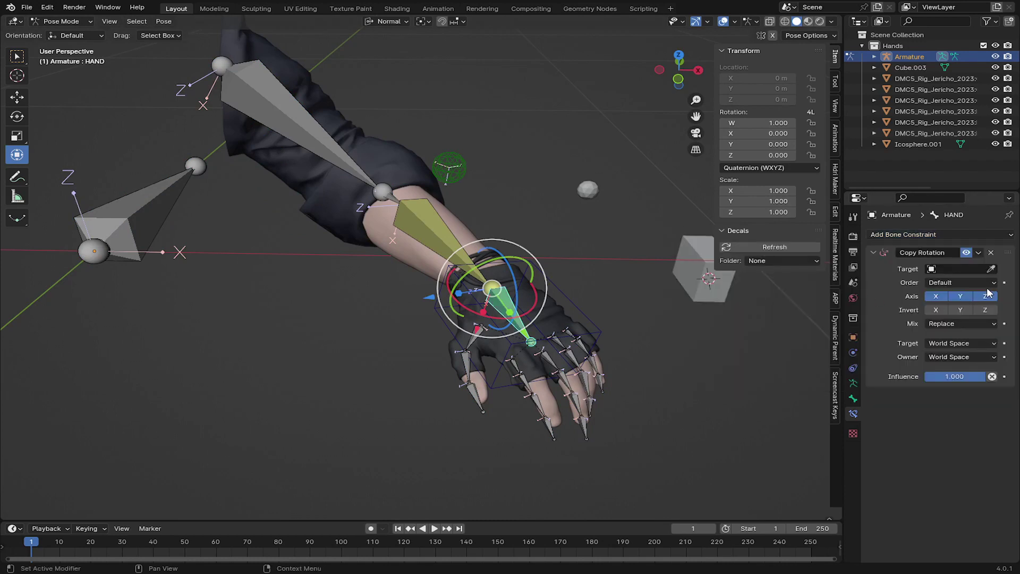
- Set the HAND Copy Rotation constraint's target to Armature and its target bone to IK_HAND
click(967, 269)
click(920, 286)
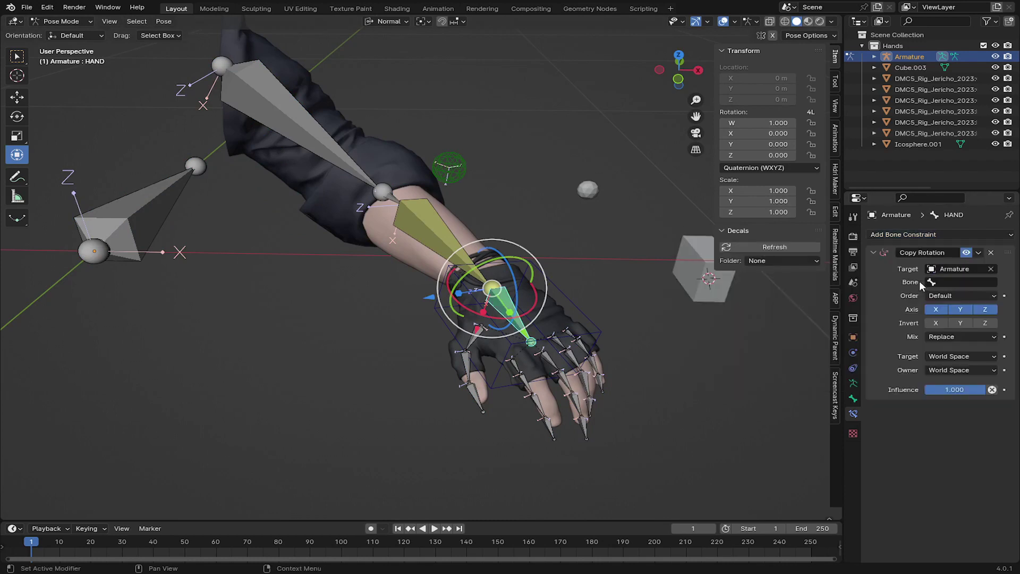
click(964, 270)
click(895, 258)
click(946, 281)
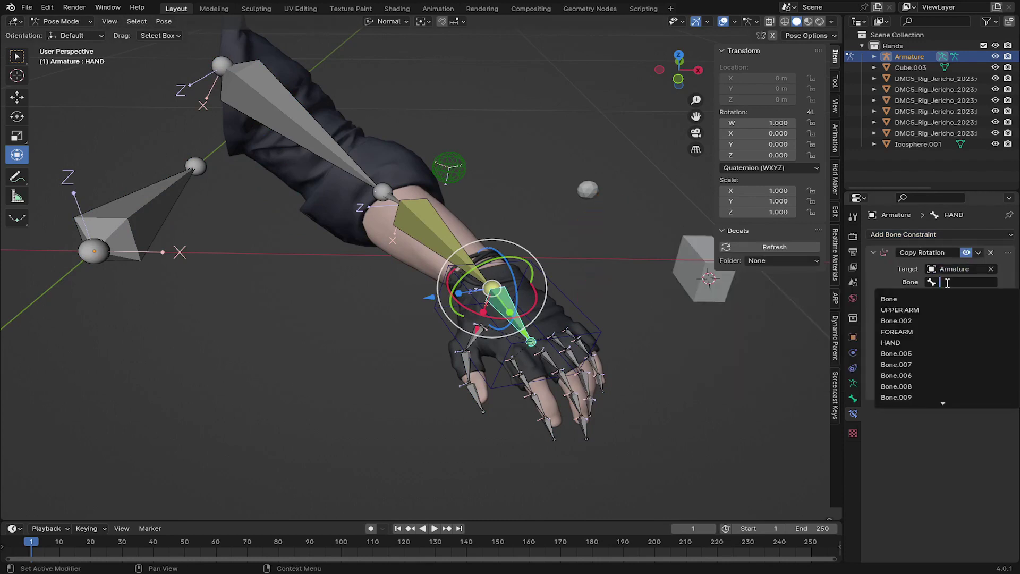
text(IK)
click(924, 299)
right_click(592, 335)
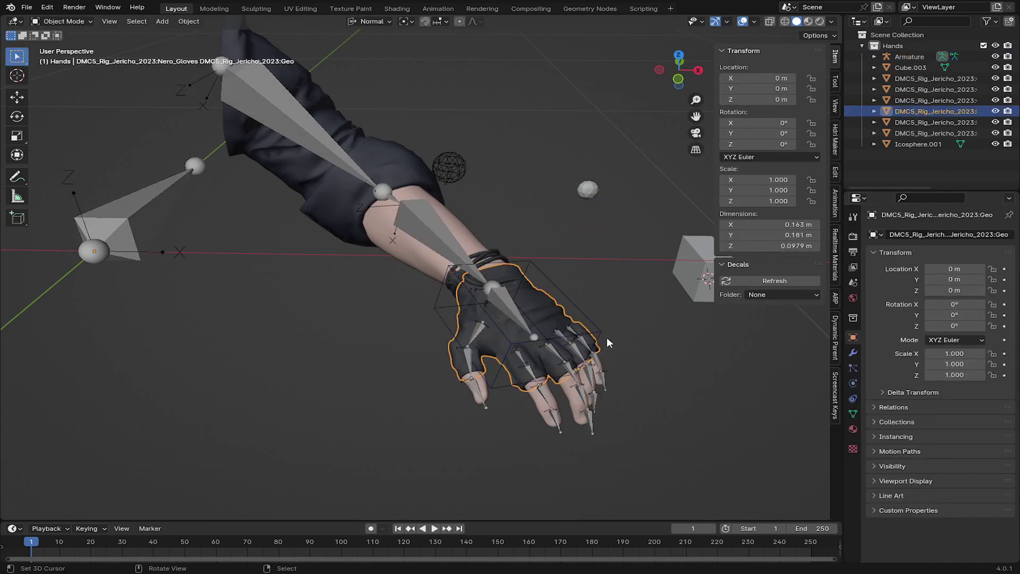
key(ctrl+z)
key(ctrl+z)
- Test the hand control by moving and rotating the IK_HAND bone from different angles
key(g)
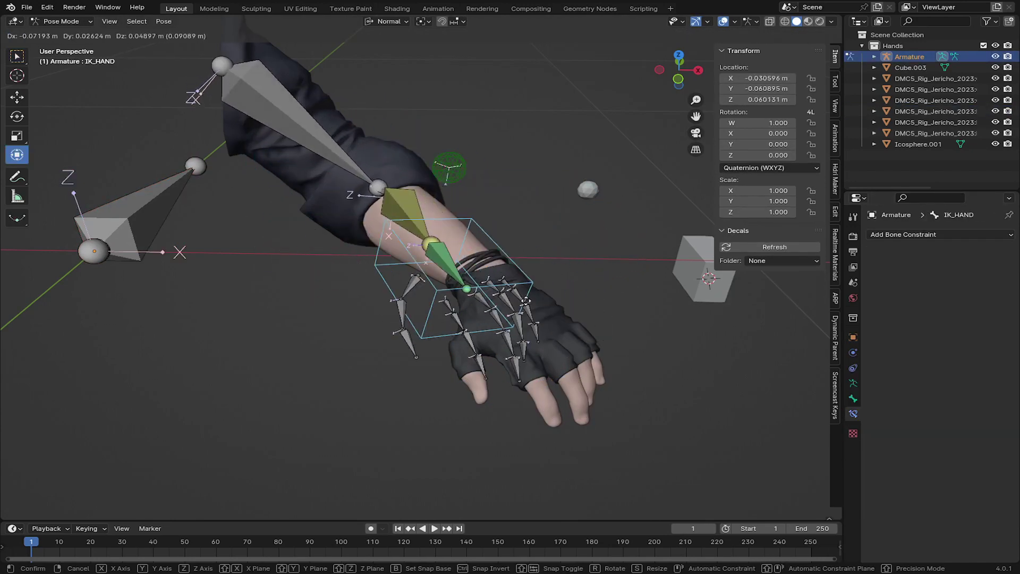
click(306, 321)
key(r)
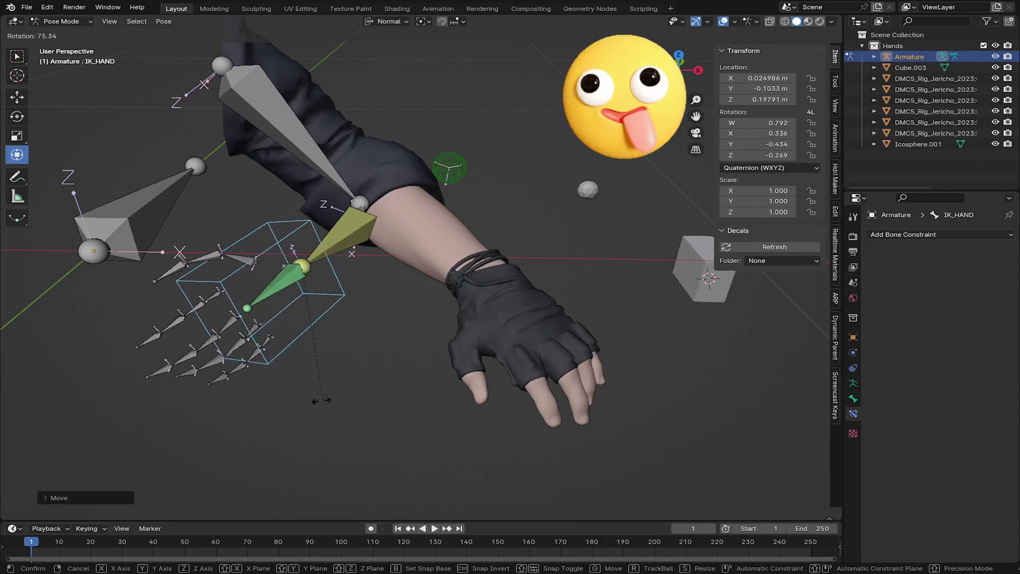
click(351, 351)
middle_drag(352, 351, 446, 383)
key(r)
click(490, 419)
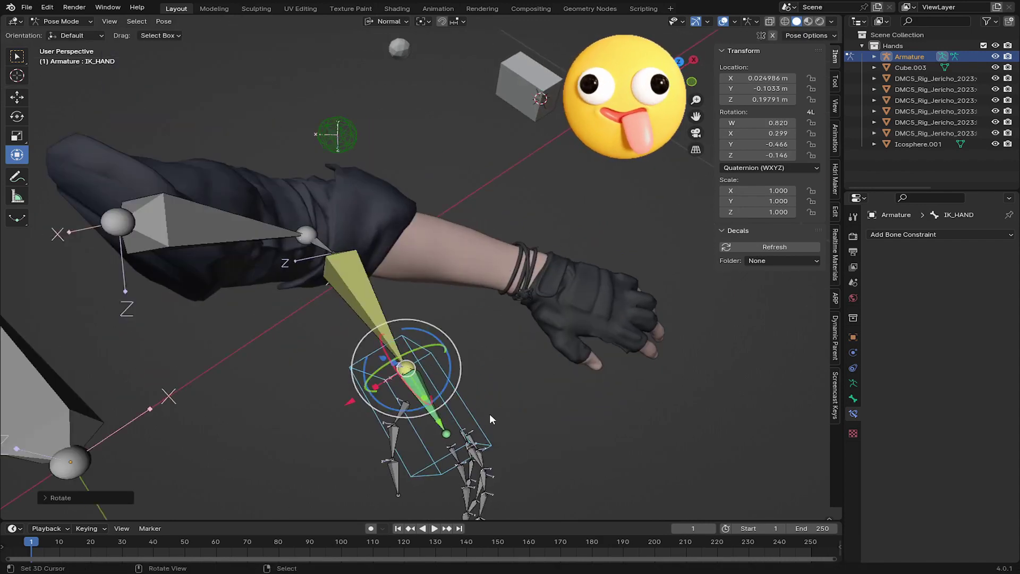
key(g)
click(503, 356)
- Test-move the Poll Target bone, and reset all bones to their rest pose
right_click(327, 143)
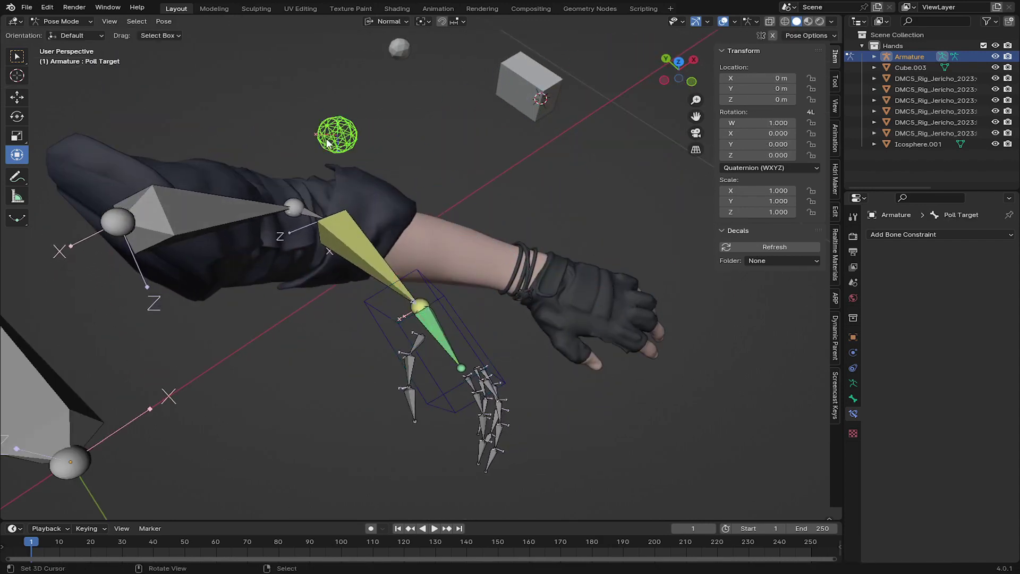
middle_drag(326, 144, 220, 109)
key(g)
right_click(390, 322)
key(a)
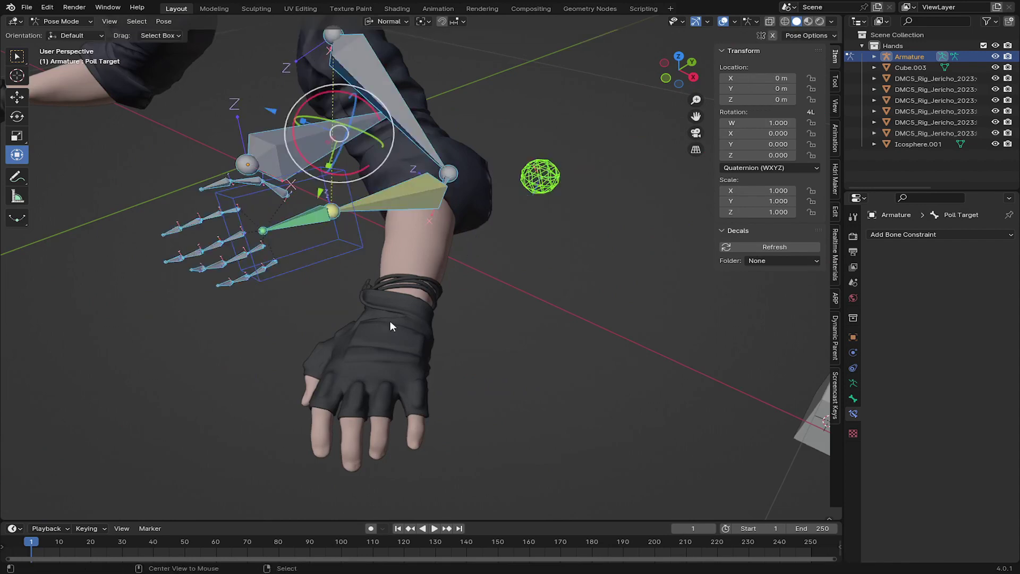
middle_drag(389, 321, 478, 330)
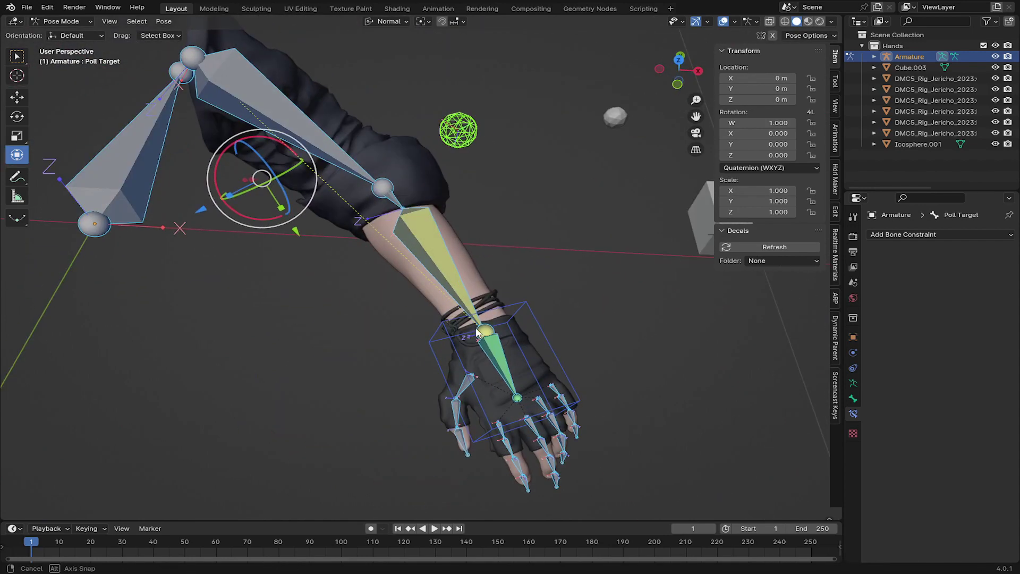
- Select all bones of the rigged arm in Edit Mode, leaving out the central base bone, and save the file
click(504, 330)
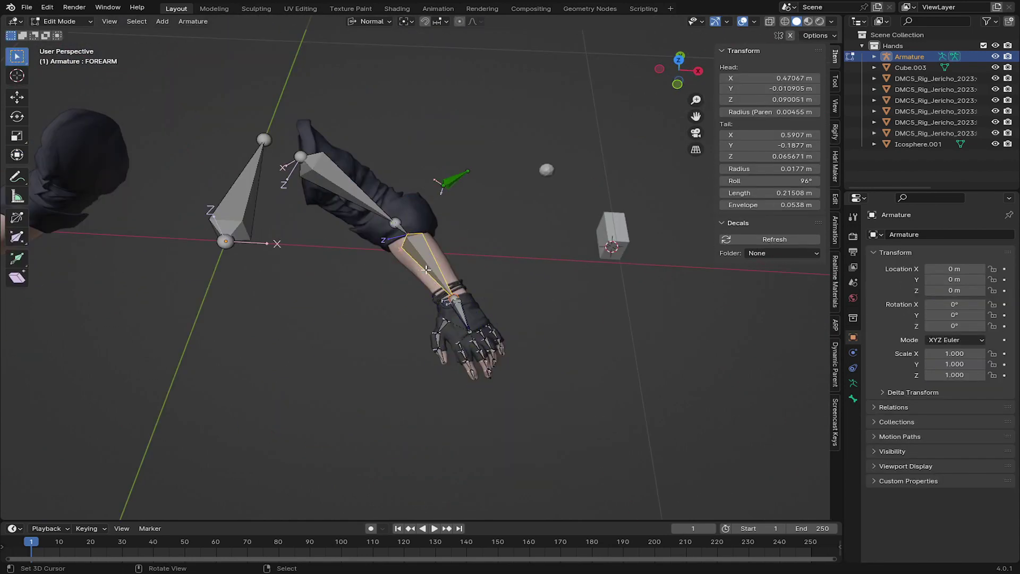
click(341, 189)
scroll(342, 190, down, 3)
middle_drag(428, 222, 415, 209)
key(b)
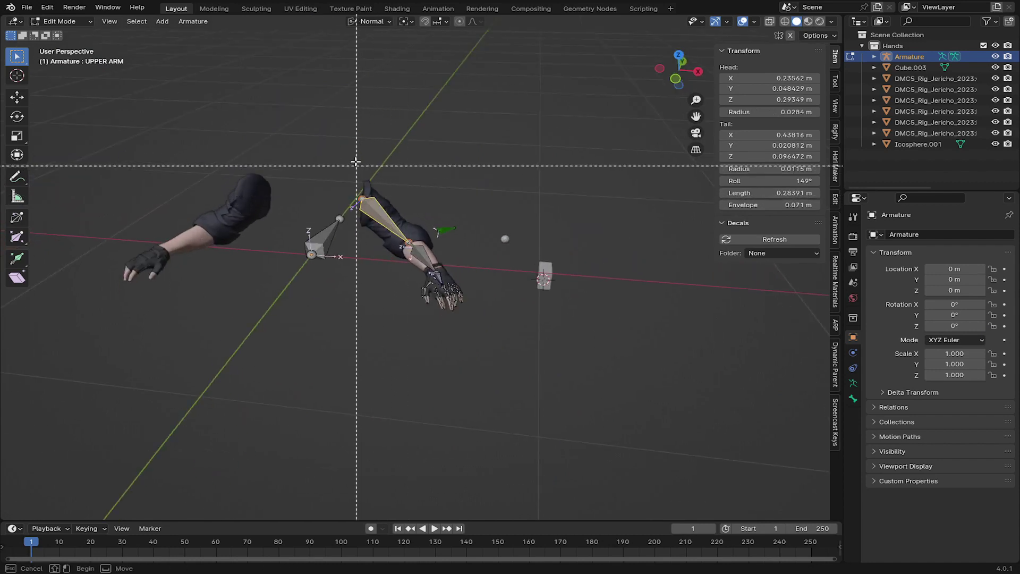
drag(354, 159, 485, 346)
key(ctrl+s)
middle_drag(393, 223, 381, 211)
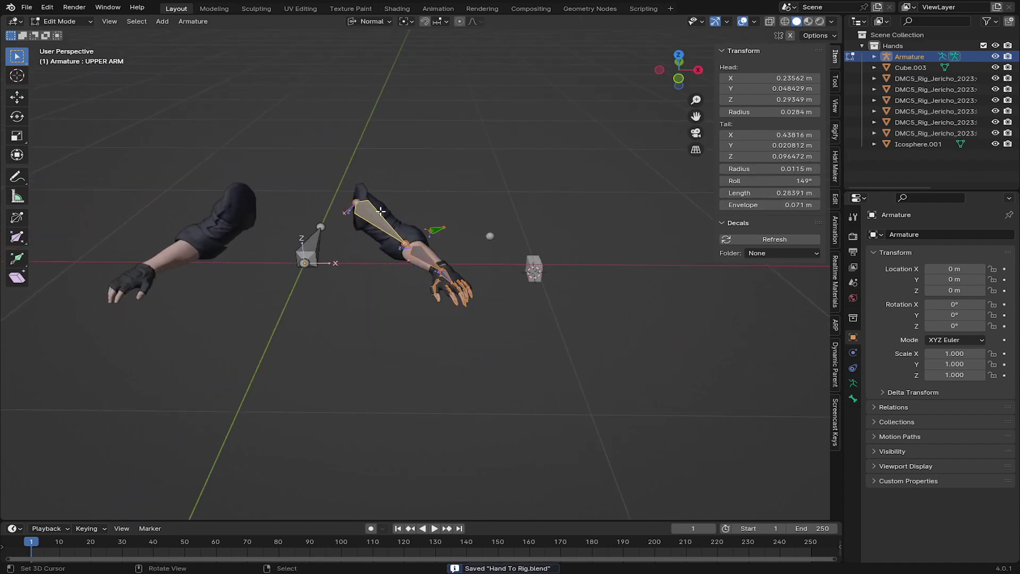
- Batch-rename the selected arm bones by adding the suffix ".L" with Set Name
click(47, 7)
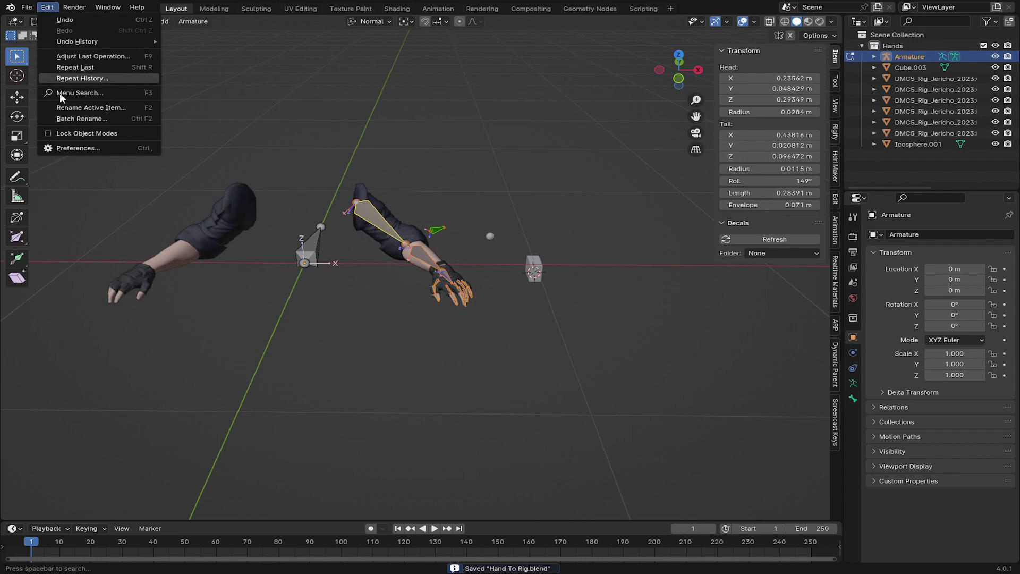
click(77, 119)
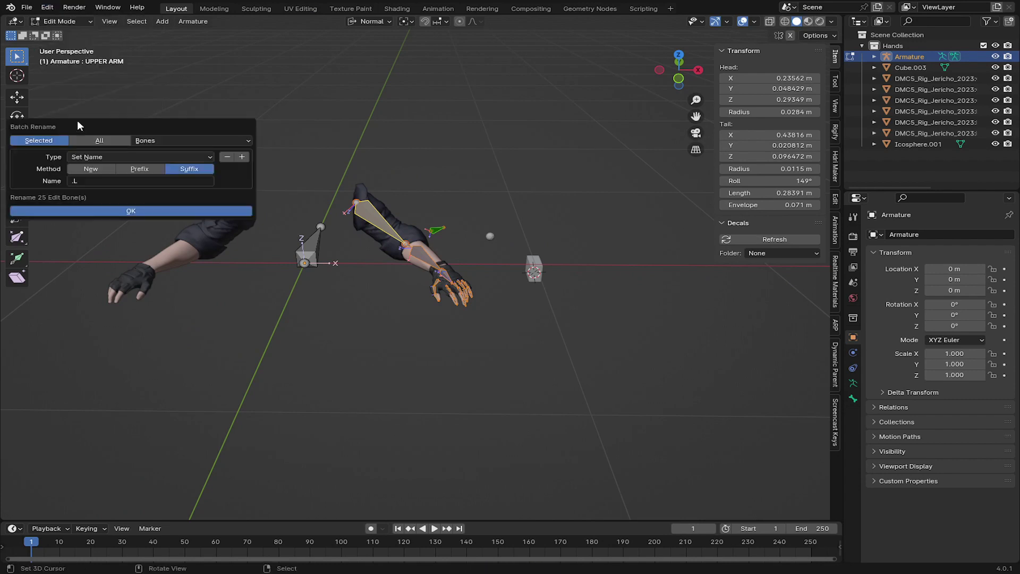
click(159, 141)
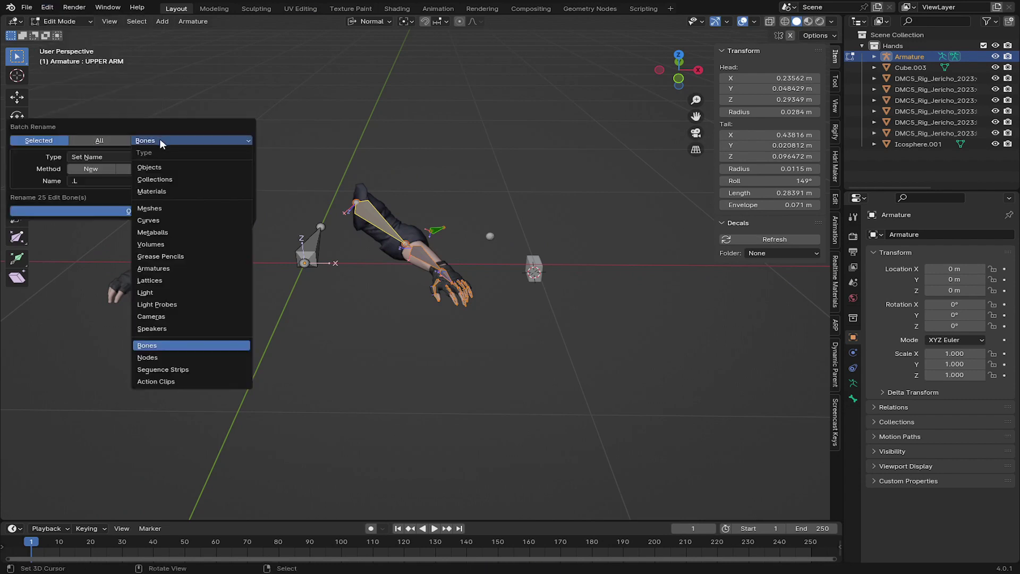
click(161, 346)
click(88, 157)
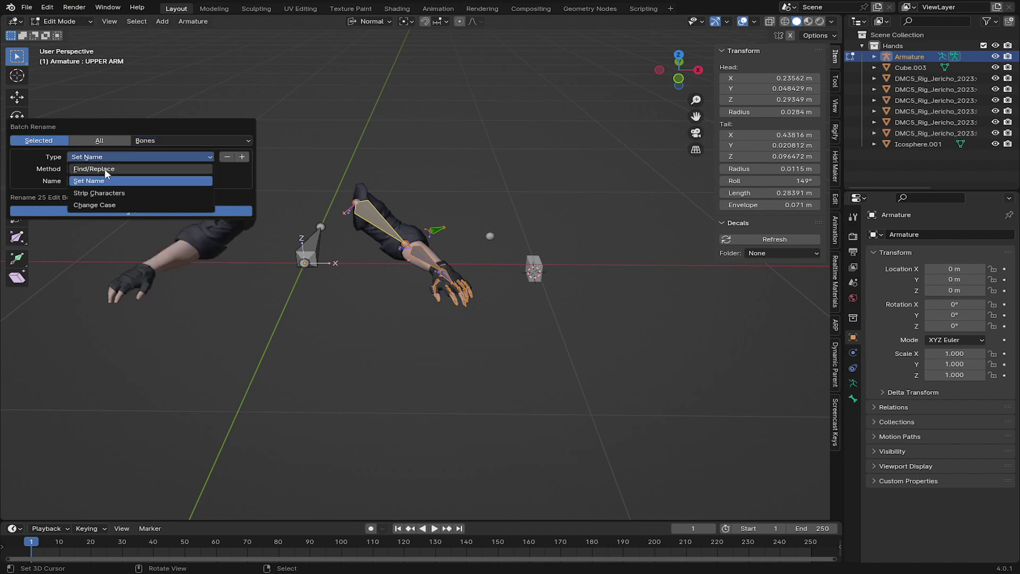
click(88, 181)
click(104, 154)
click(102, 177)
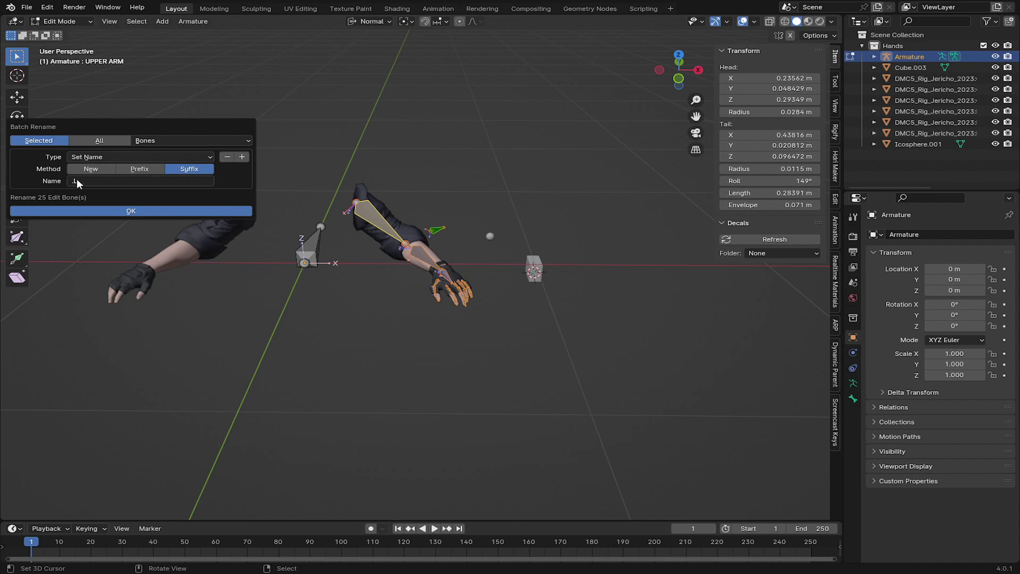
click(140, 208)
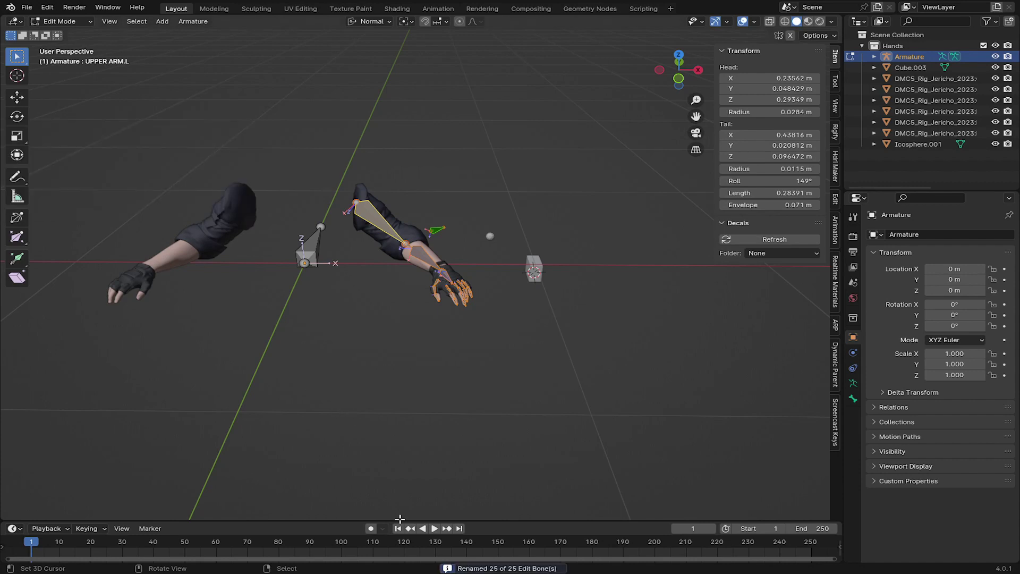
- Check the names of the forearm, hand and finger bones in the bone properties, and deselect all bones
key(KP_Decimal)
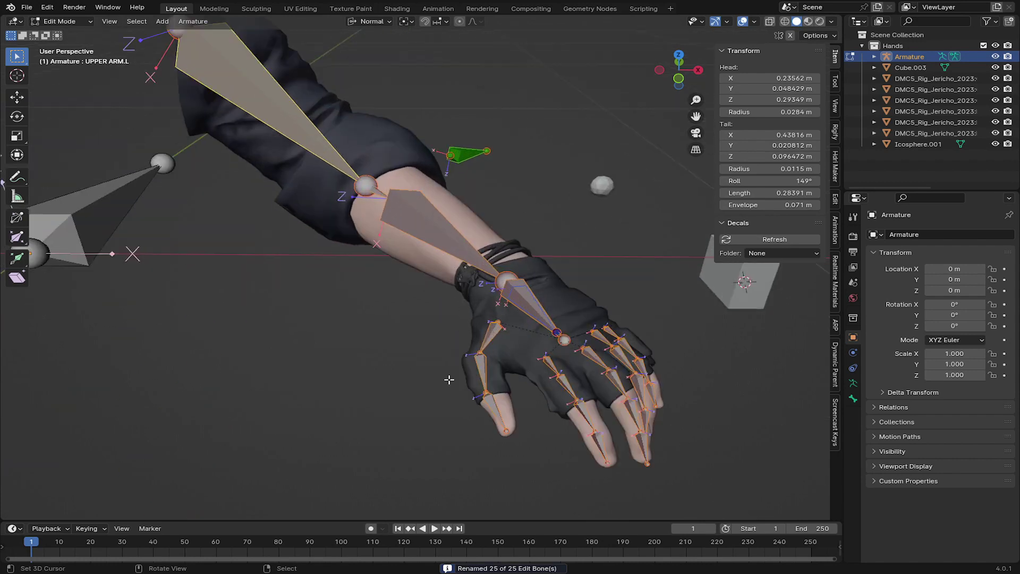
click(402, 222)
click(852, 386)
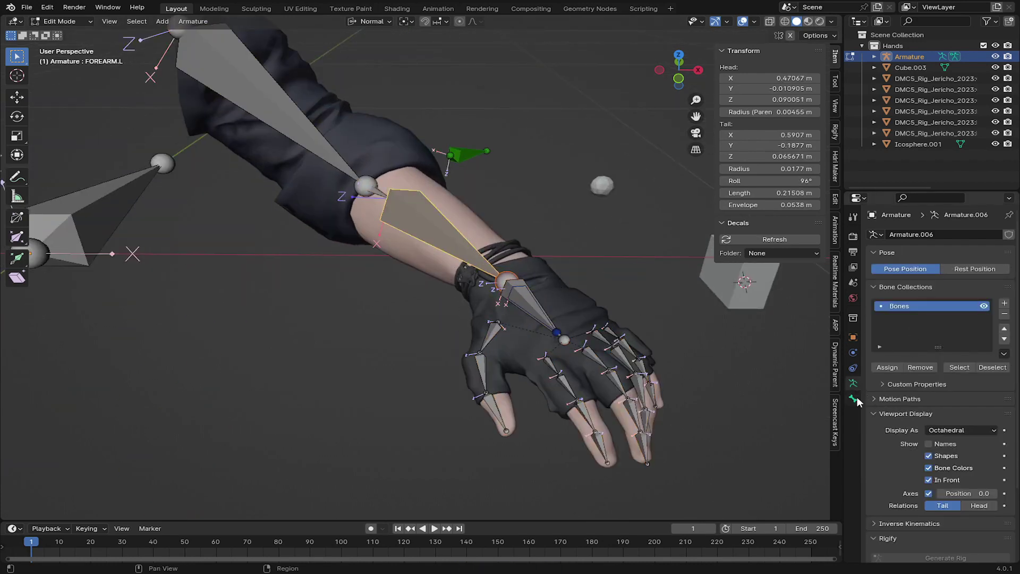
click(853, 399)
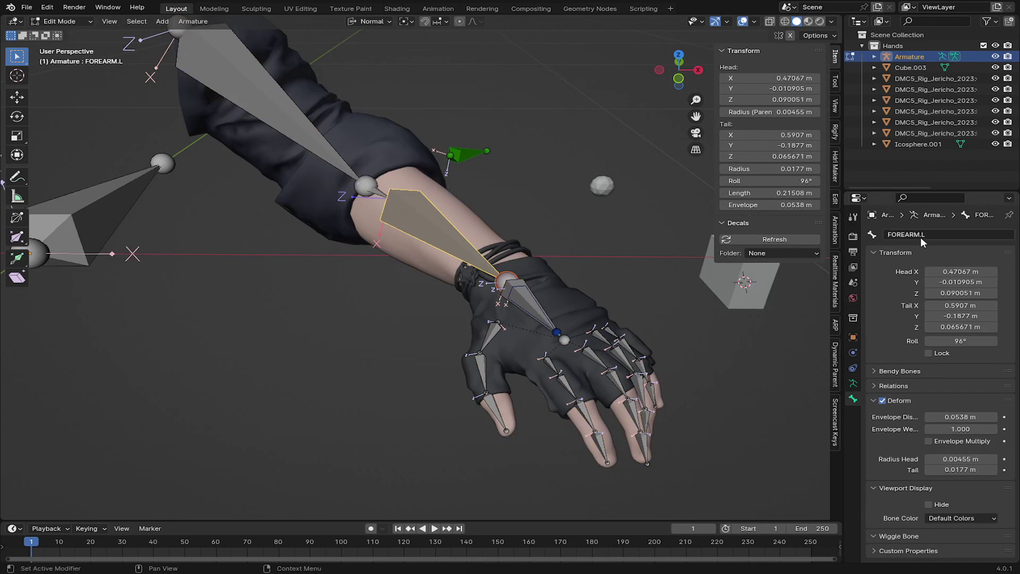
click(533, 285)
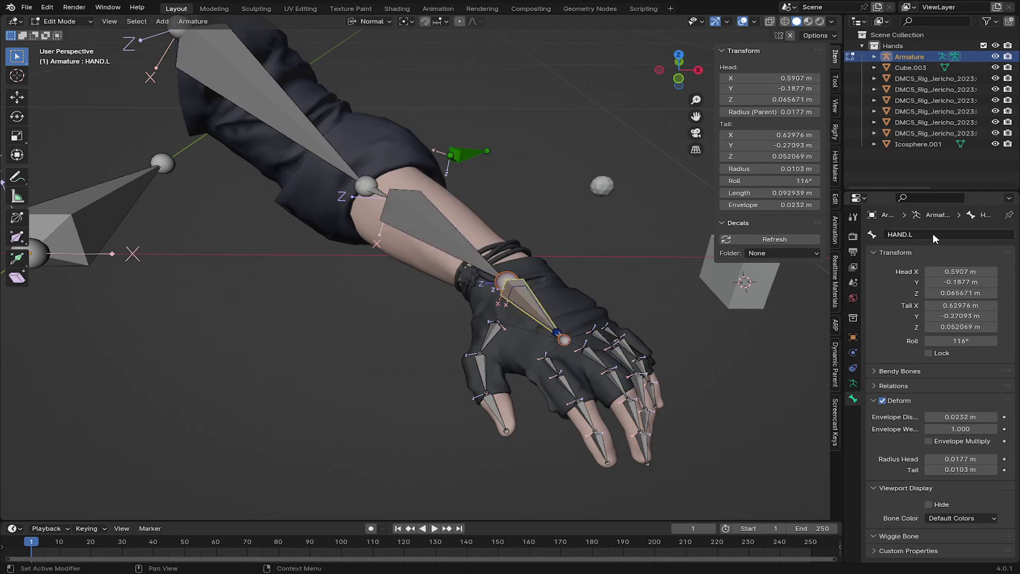
click(607, 370)
key(alt+a)
scroll(593, 390, down, 4)
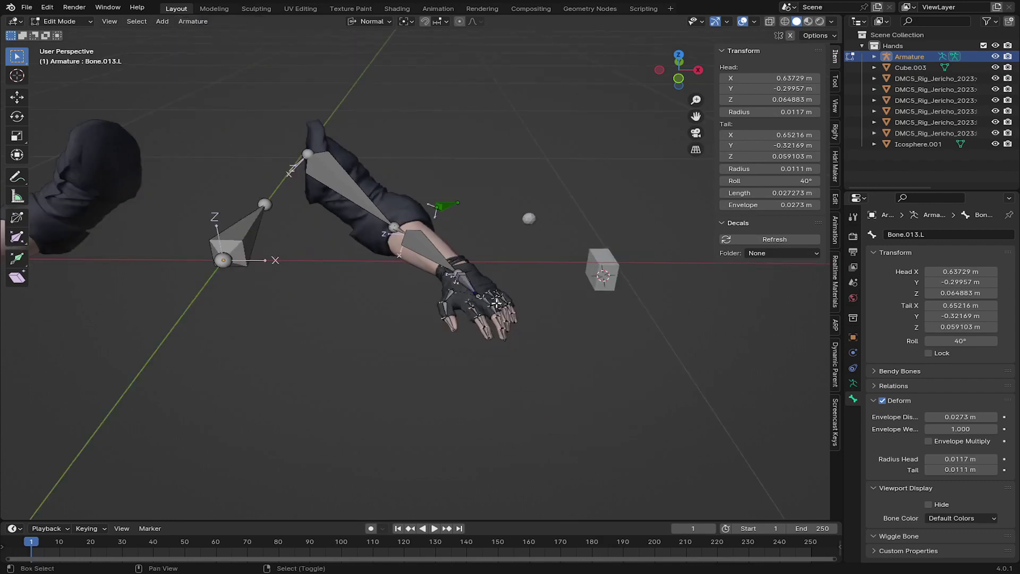
- Turn off Deform for the IK_HAND.L and Poll Target.L control bones
shift+middle_drag(419, 223, 404, 340)
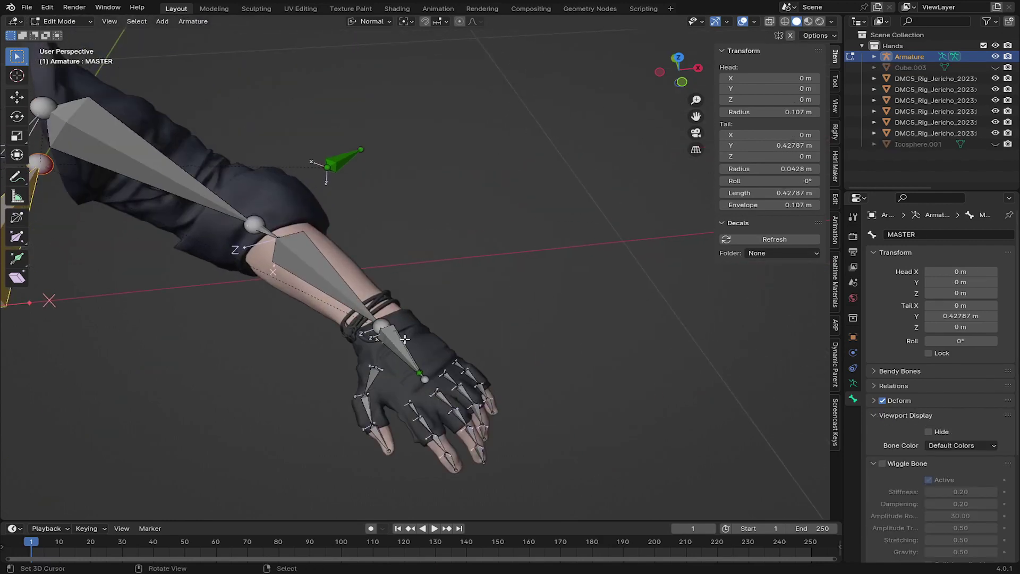
right_click(402, 344)
click(402, 345)
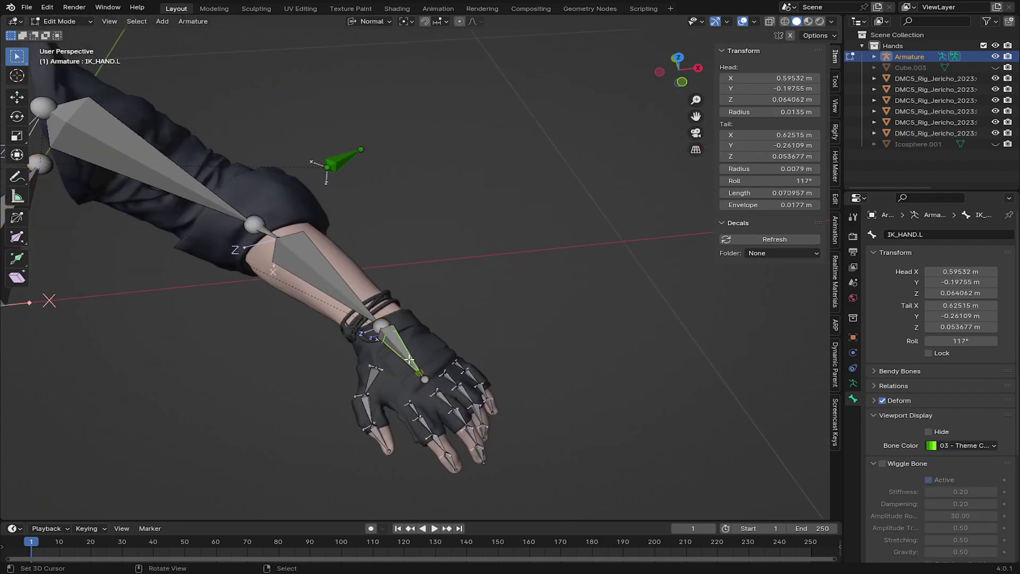
key(g)
key(Escape)
click(887, 401)
click(881, 401)
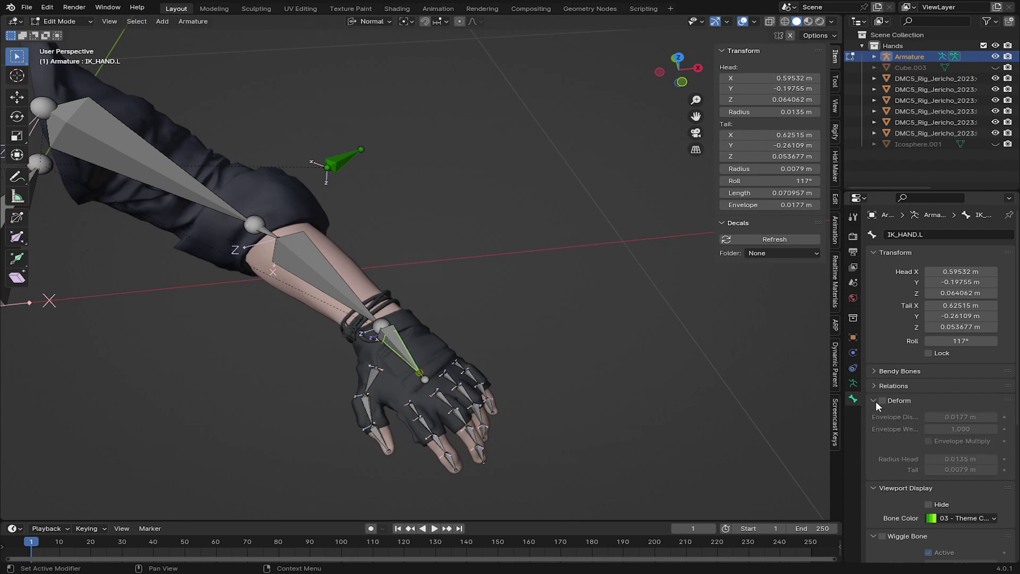
key(g)
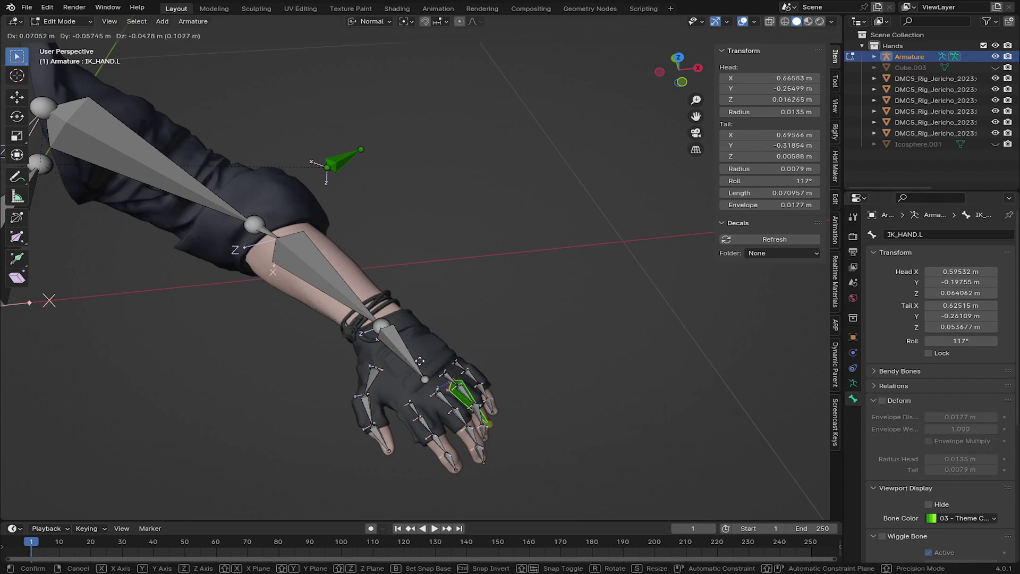
key(Escape)
right_click(343, 161)
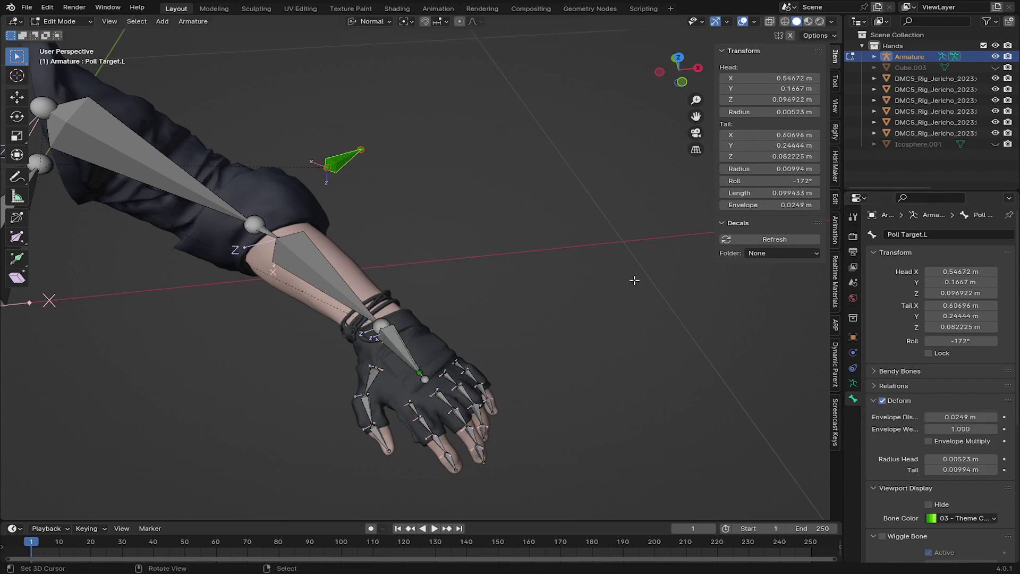
click(882, 401)
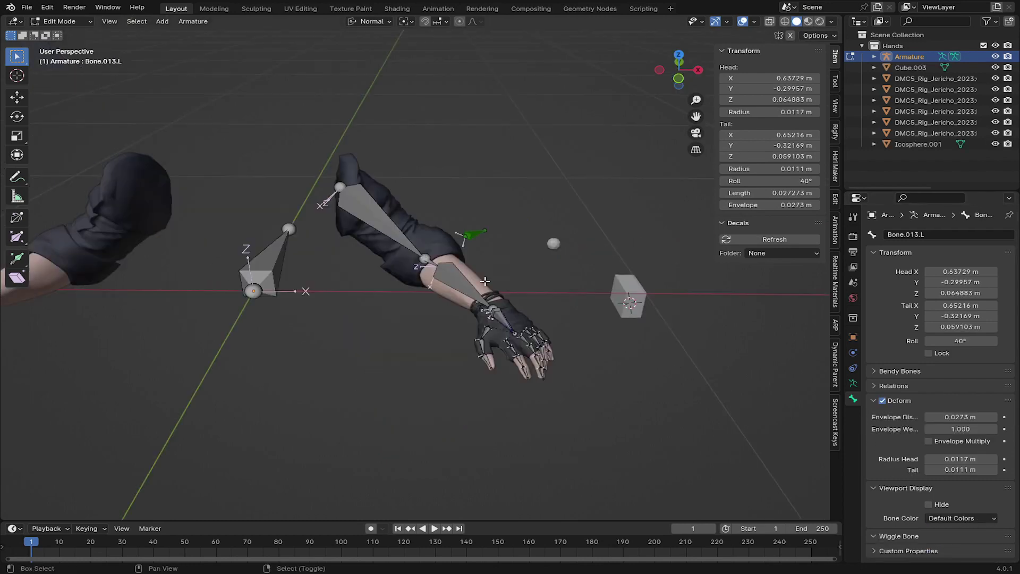
- Select all ".L" arm bones without the central base bone and symmetrize them to the other arm
middle_drag(446, 255, 467, 269)
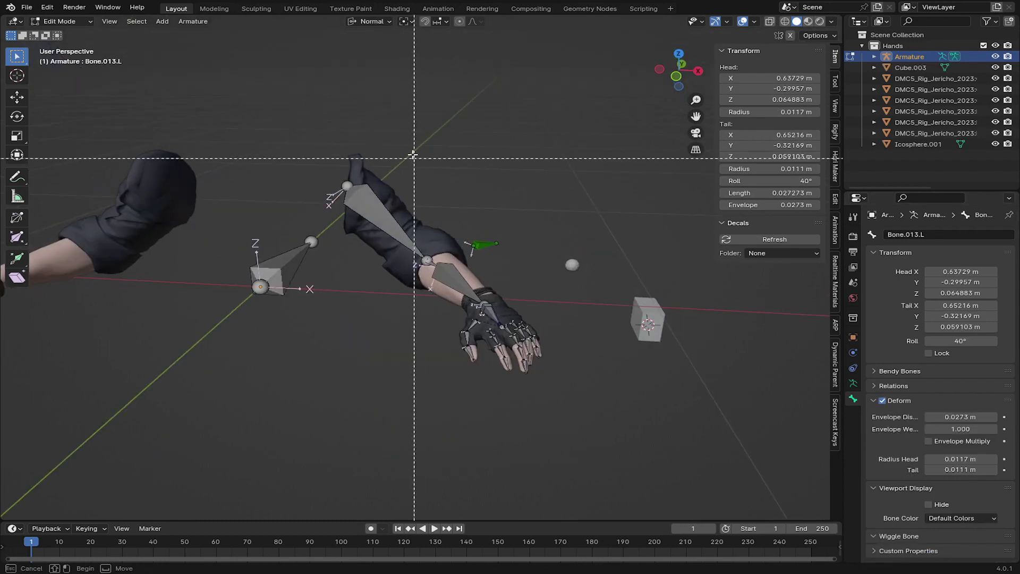
drag(341, 109, 623, 523)
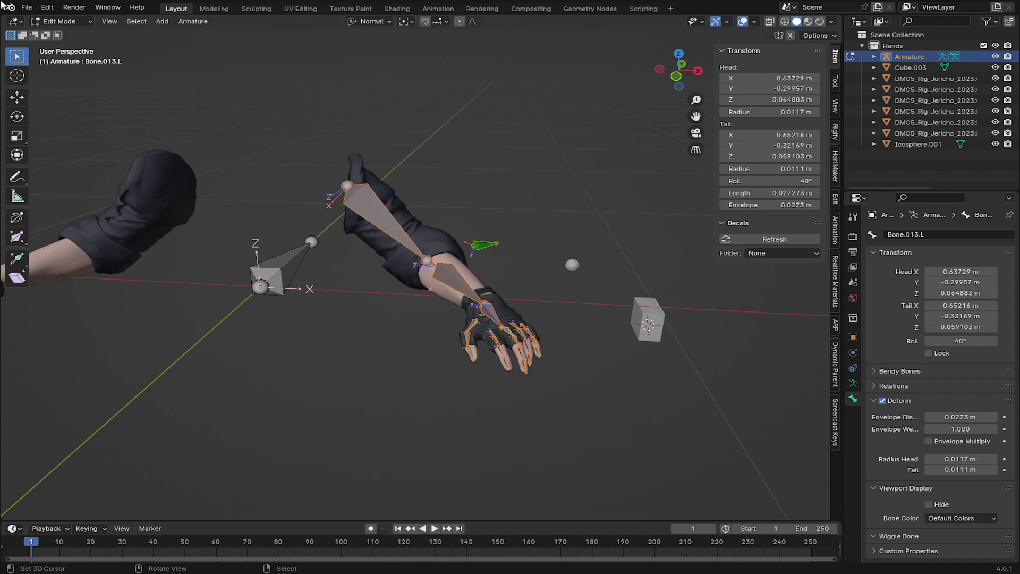
click(196, 24)
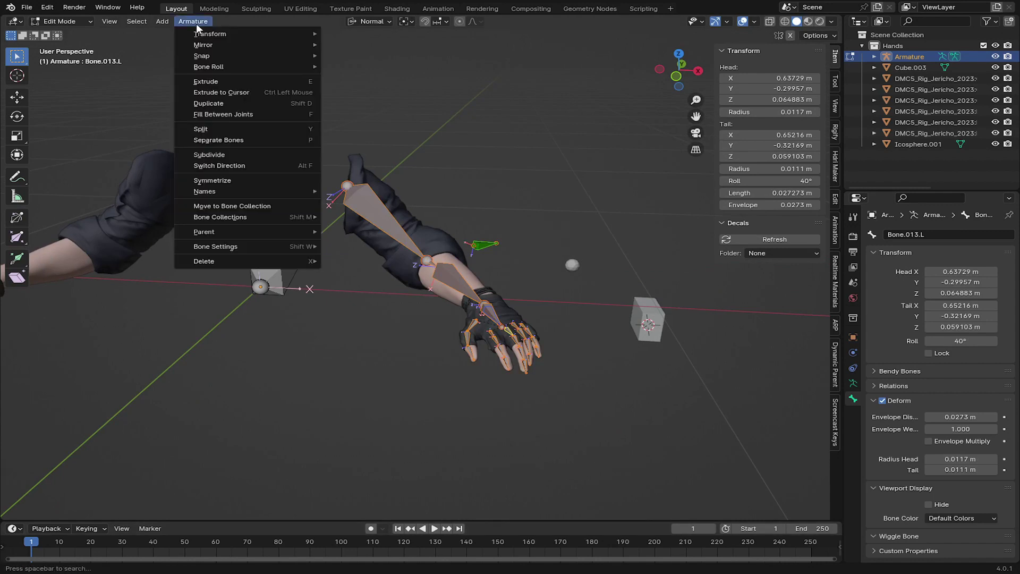
click(244, 186)
- Rename the central base bone as MasterBone
shift+middle_drag(248, 198, 364, 194)
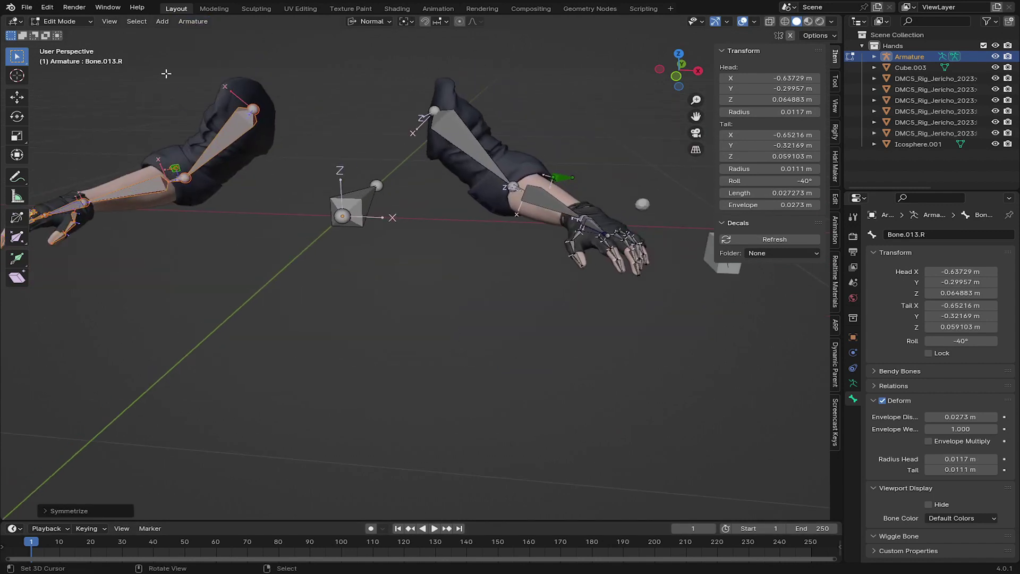
shift+middle_drag(190, 150, 111, 207)
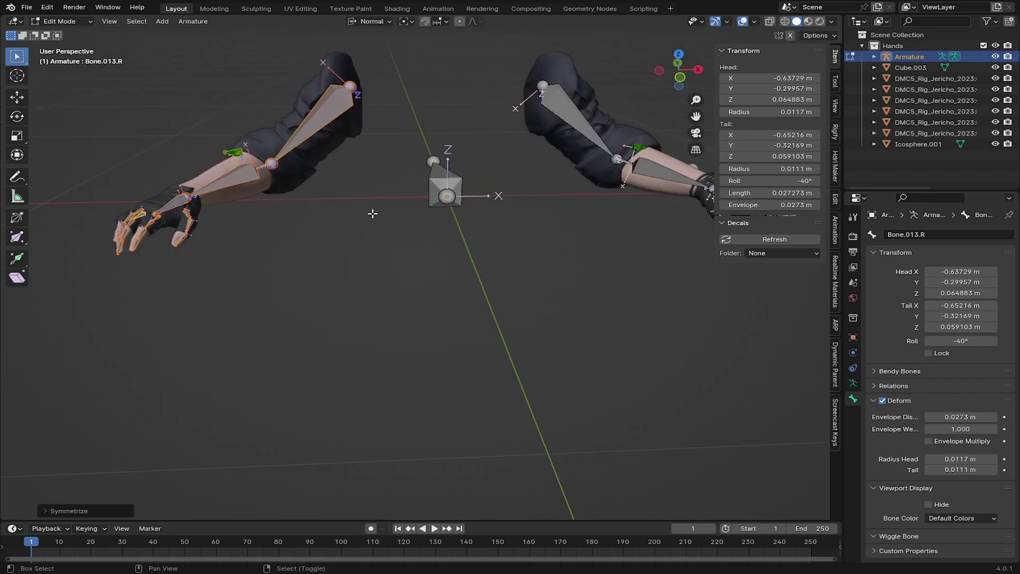
shift+middle_drag(504, 178, 413, 185)
click(362, 188)
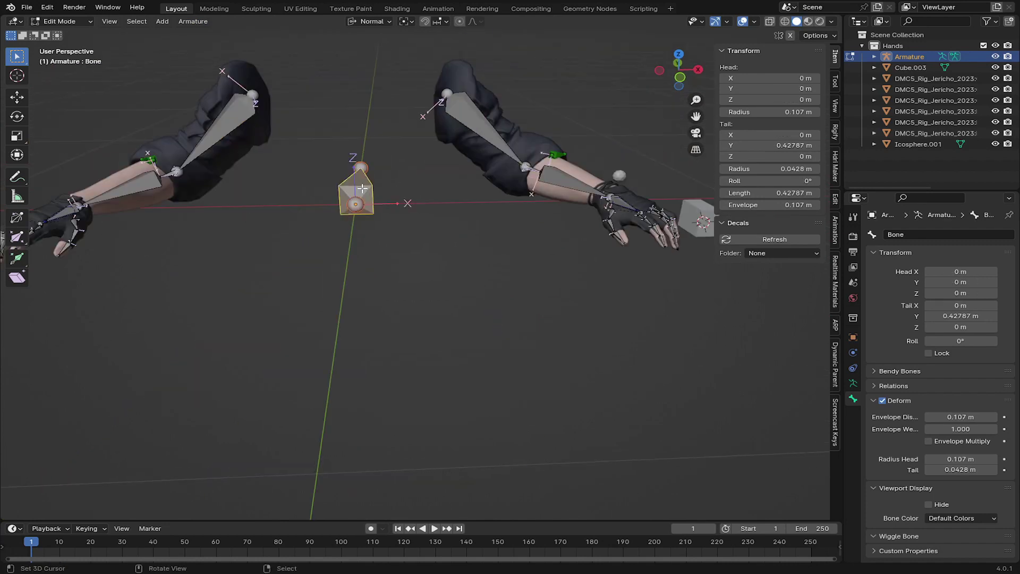
click(907, 234)
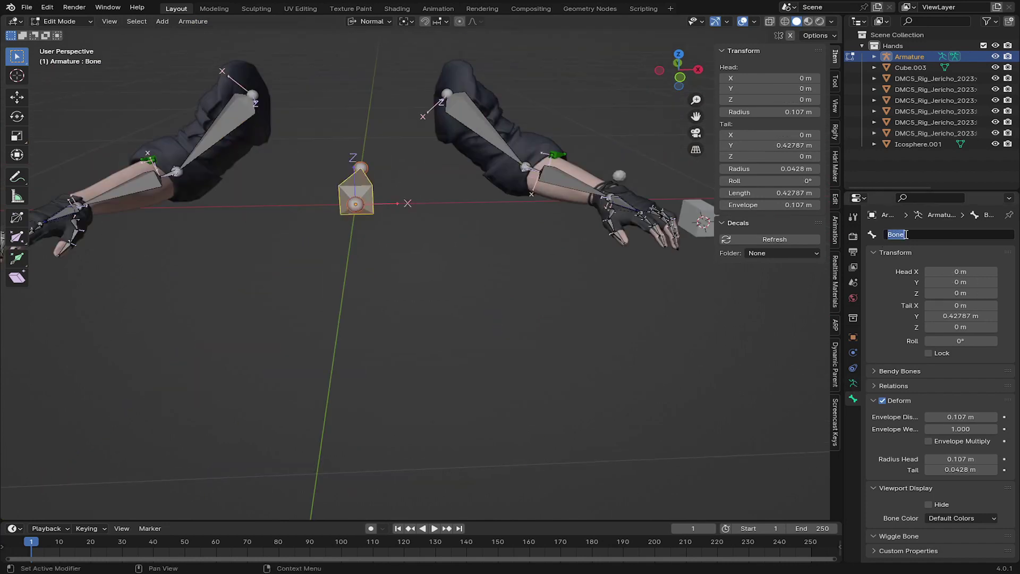
text(MasterB)
key(Return)
- Parent UPPER ARM.R and UPPER ARM.L to MasterBone with Keep Offset
click(219, 117)
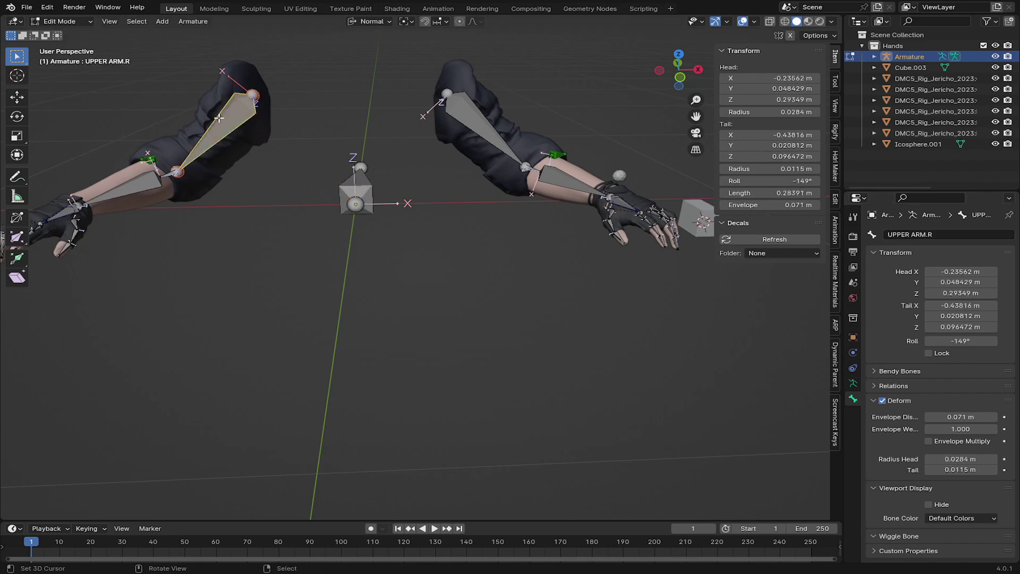
click(494, 123)
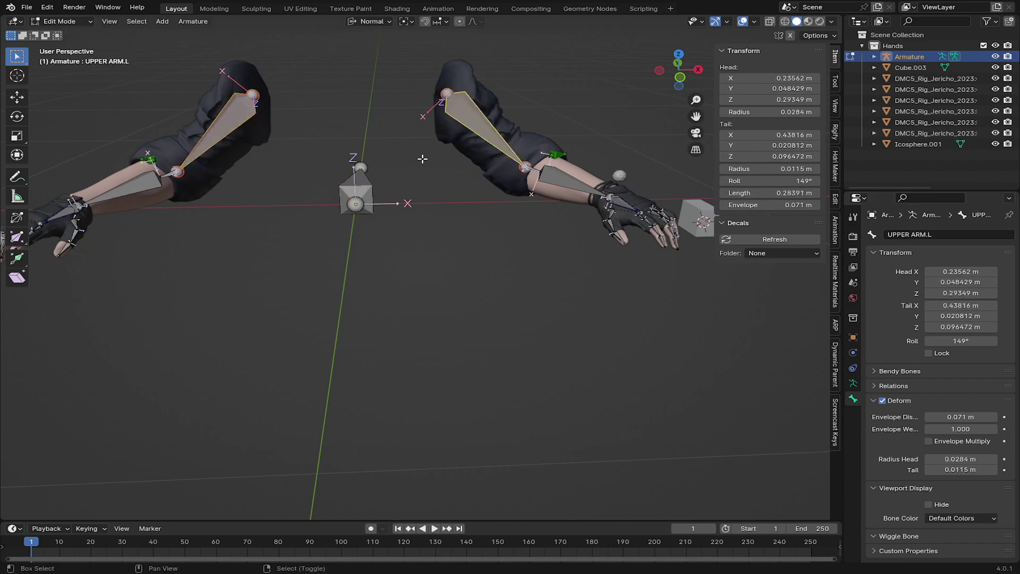
click(355, 181)
key(ctrl+p)
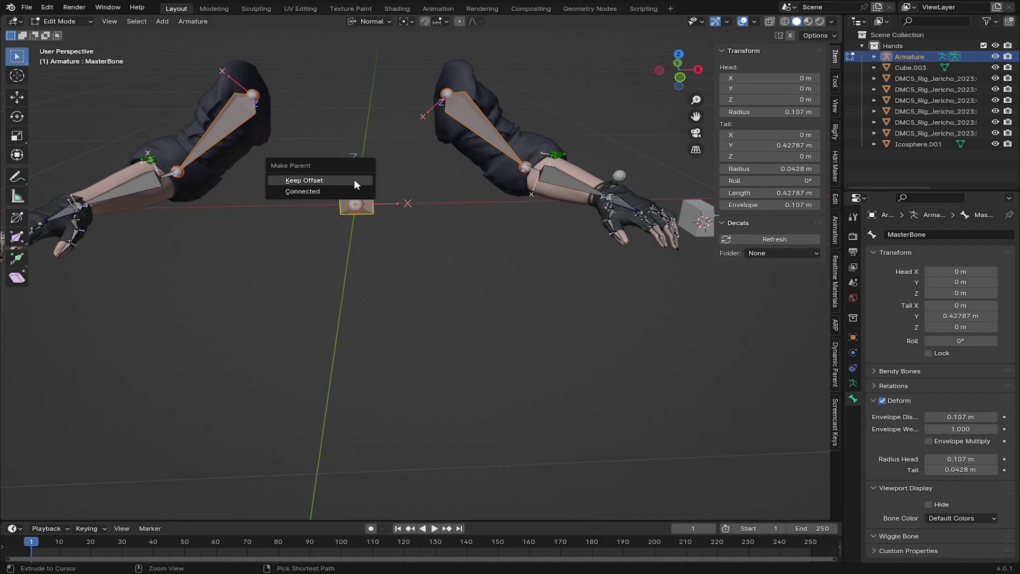
click(353, 179)
- Parent the IK_HAND.L bone to MasterBone, keeping its offset
middle_drag(354, 179, 453, 338)
scroll(409, 369, up, 2)
click(394, 383)
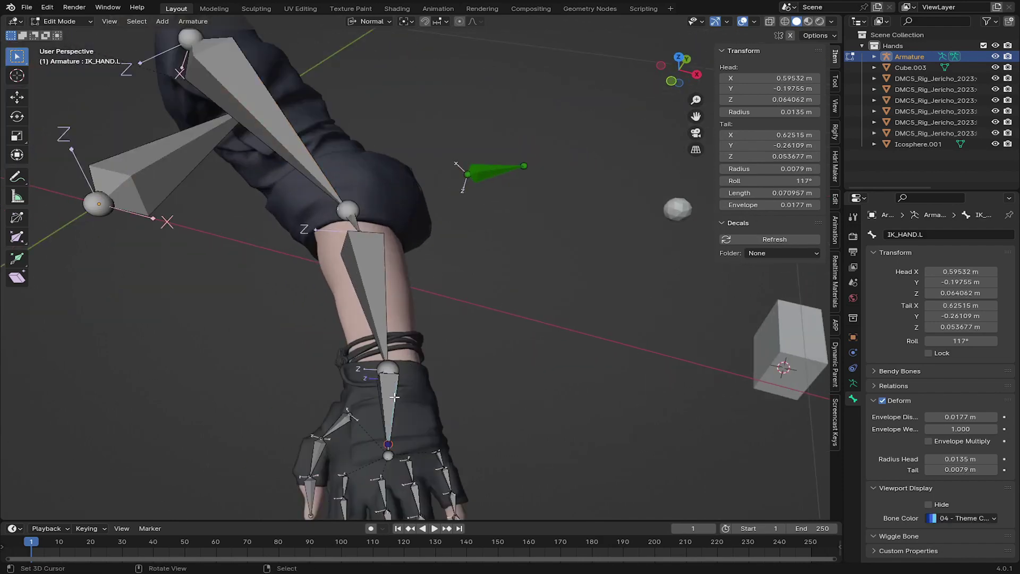
key(g)
scroll(358, 335, down, 3)
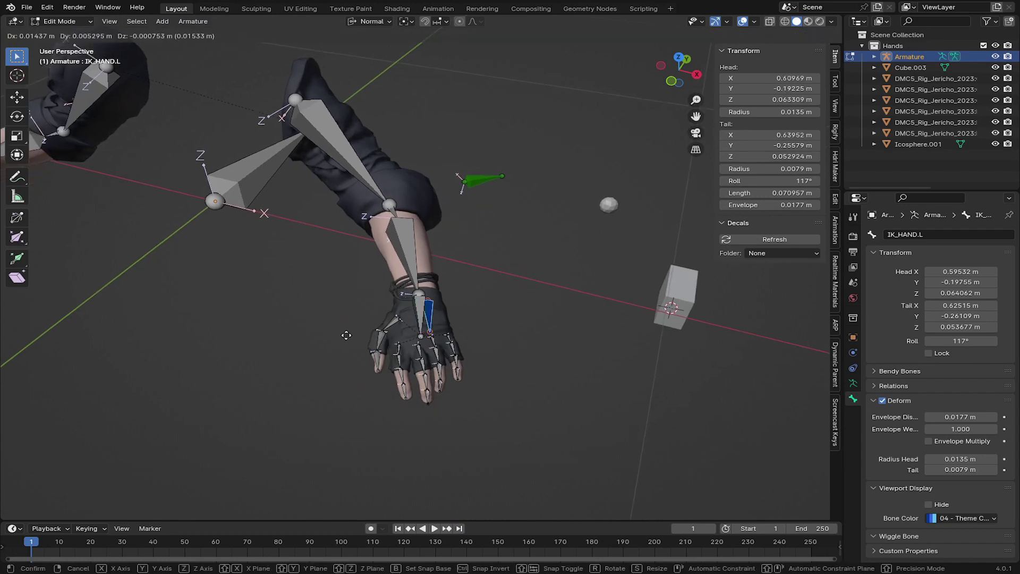
right_click(347, 335)
shift+middle_drag(266, 246, 318, 253)
shift+click(307, 192)
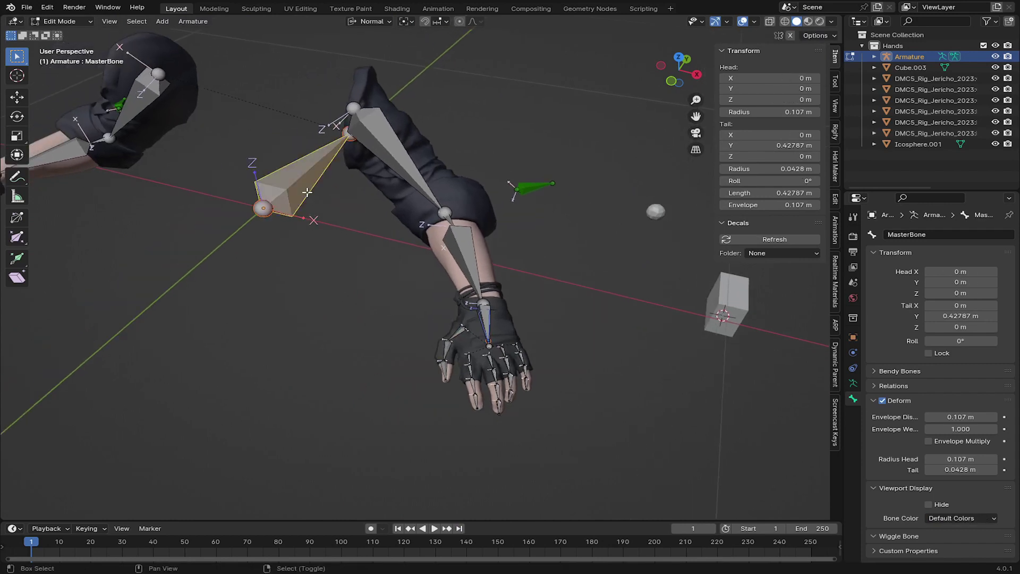
key(ctrl+p)
click(307, 192)
- Parent the IK_HAND.R bone to MasterBone, keeping its offset
middle_drag(307, 193, 504, 248)
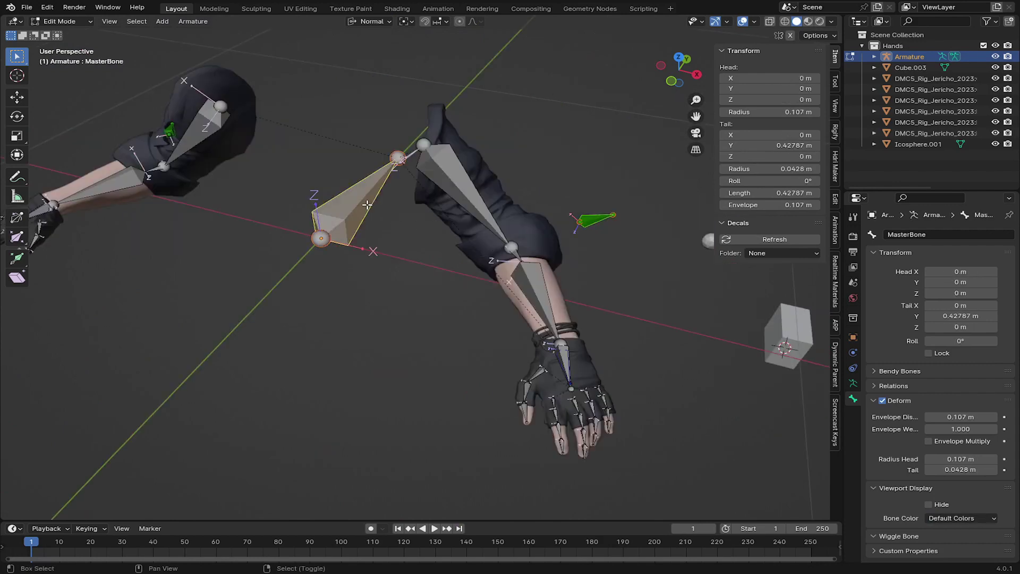
middle_drag(382, 216, 449, 246)
scroll(450, 245, up, 4)
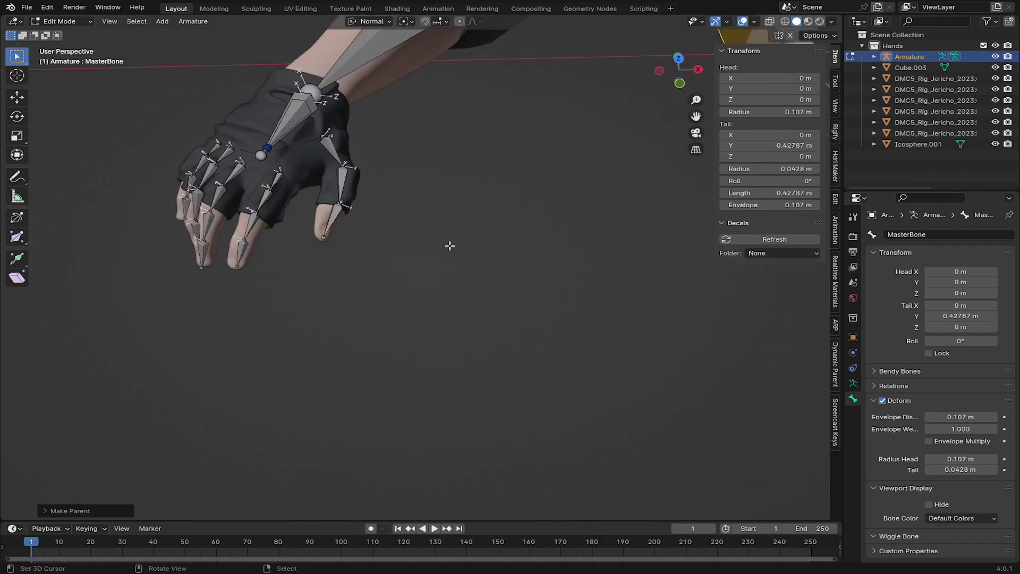
click(286, 139)
right_click(286, 139)
key(g)
right_click(309, 186)
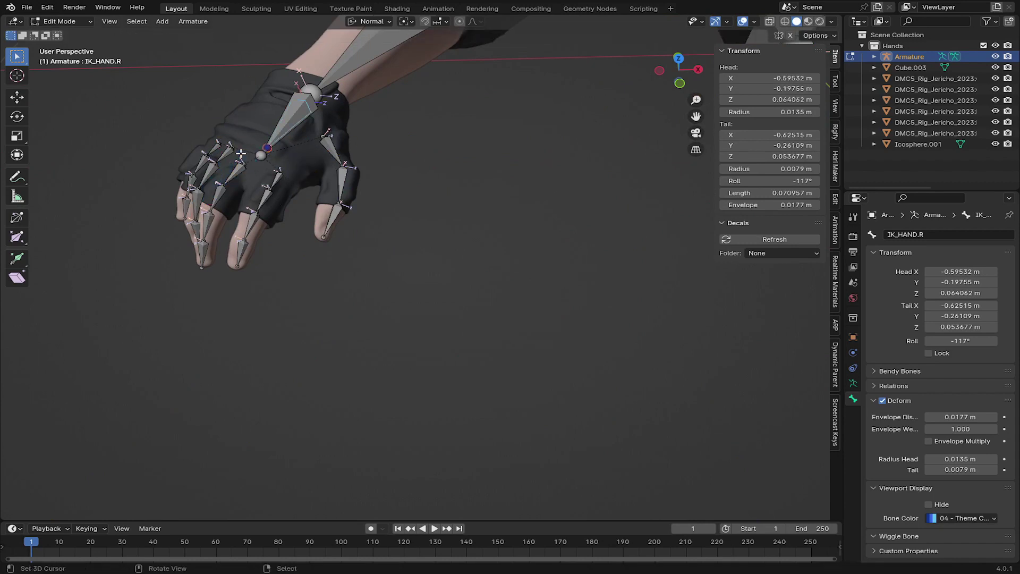
scroll(372, 149, down, 3)
shift+middle_drag(411, 122, 305, 165)
shift+click(556, 105)
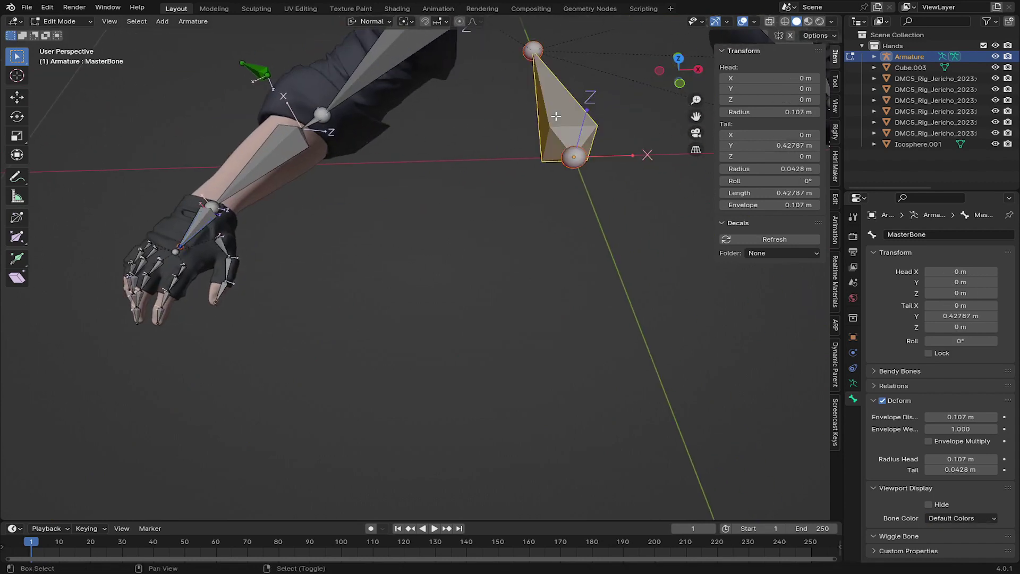
key(ctrl+p)
click(556, 117)
scroll(556, 116, down, 5)
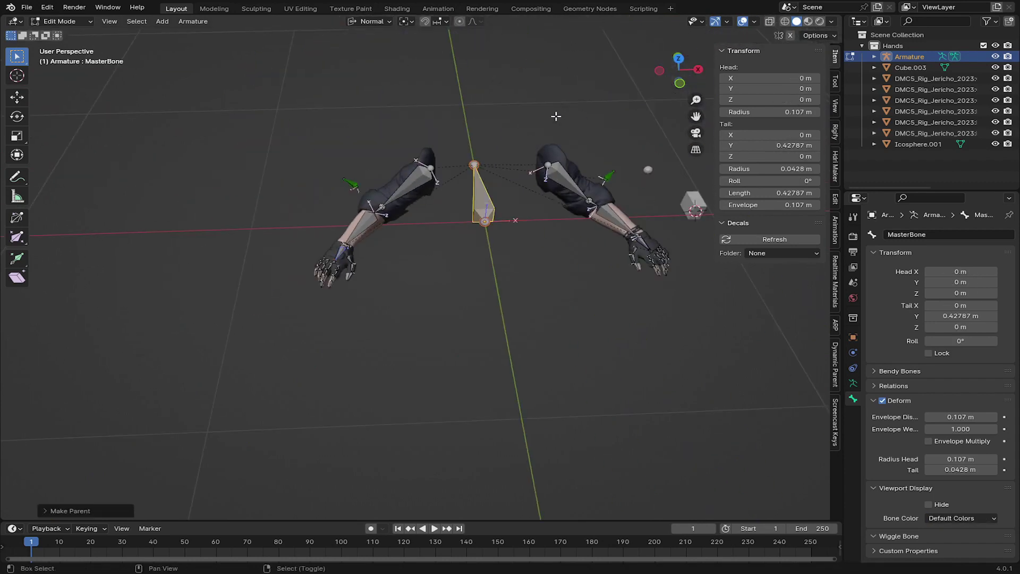
- Parent the right arm's elbow pole bone to MasterBone, keeping its offset
shift+middle_drag(556, 117, 515, 135)
right_click(307, 194)
shift+right_click(437, 229)
key(ctrl+p)
click(437, 228)
- Switch to Pose Mode and try moving MasterBone to test that the arm bones follow it
click(60, 22)
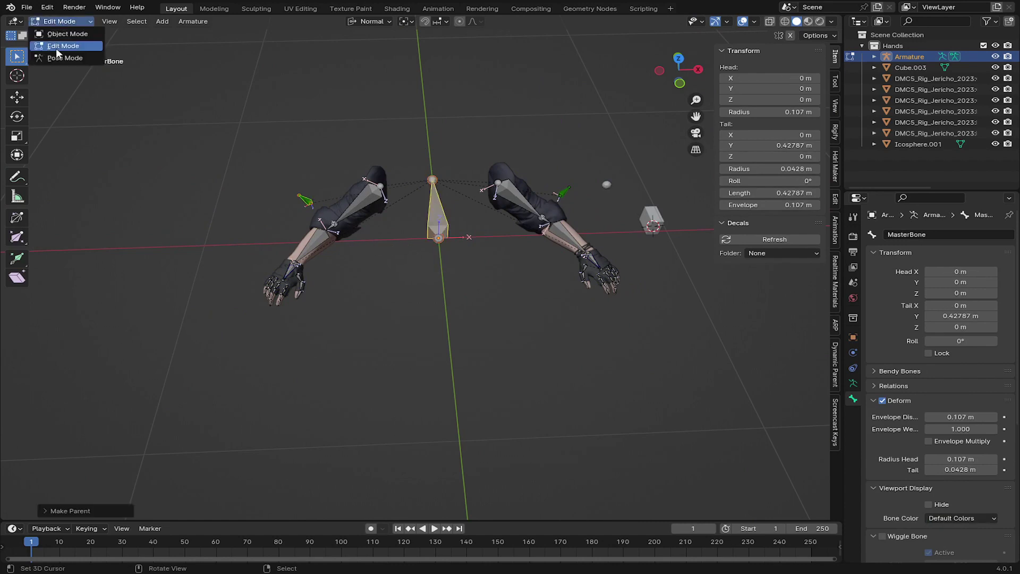
click(60, 56)
right_click(428, 228)
middle_drag(448, 256, 452, 237)
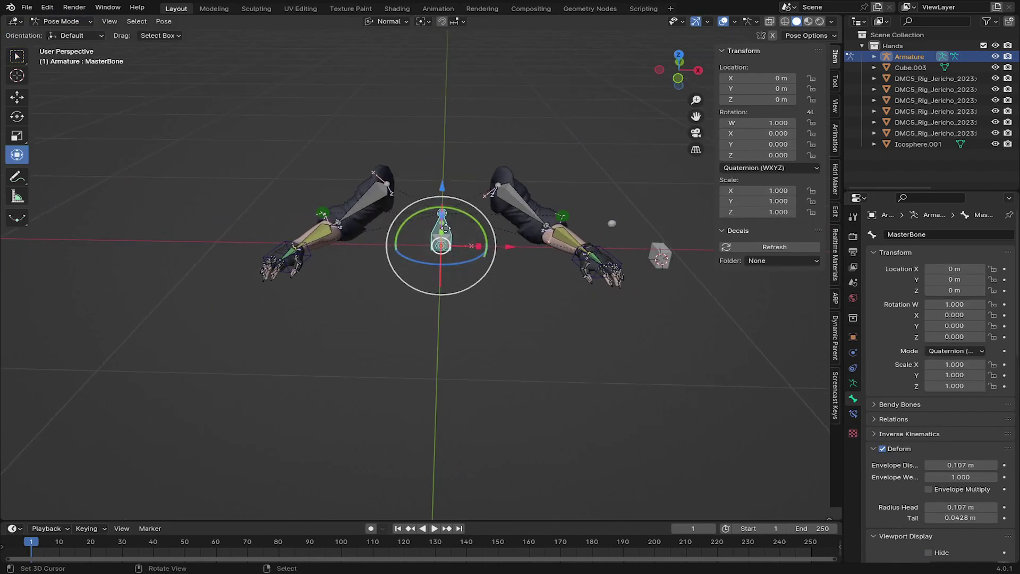
key(g)
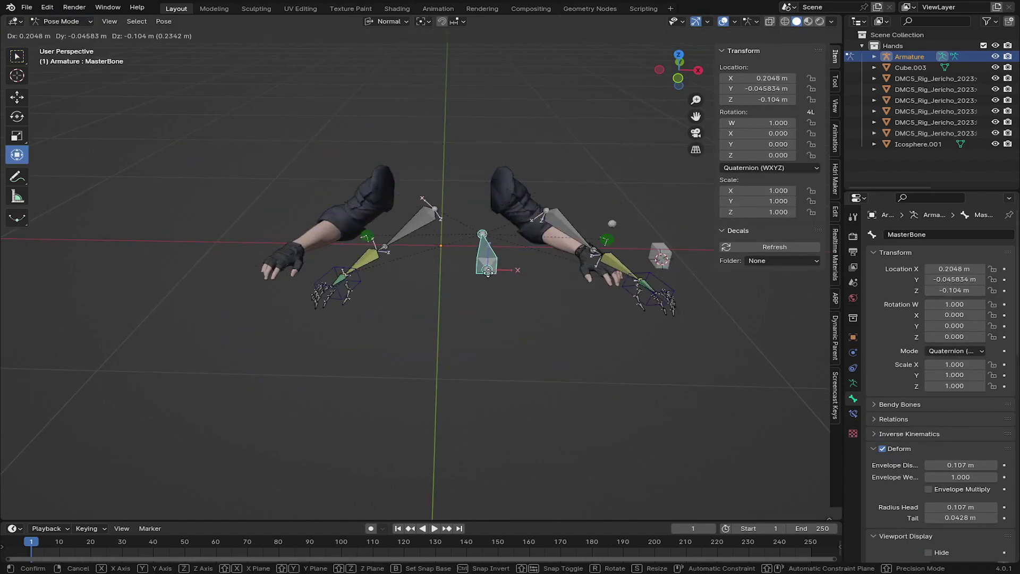
right_click(514, 281)
- Try moving IK_HAND.L and IK_HAND.R one after the other to test the arm IK
right_click(592, 264)
middle_drag(600, 271, 619, 303)
key(g)
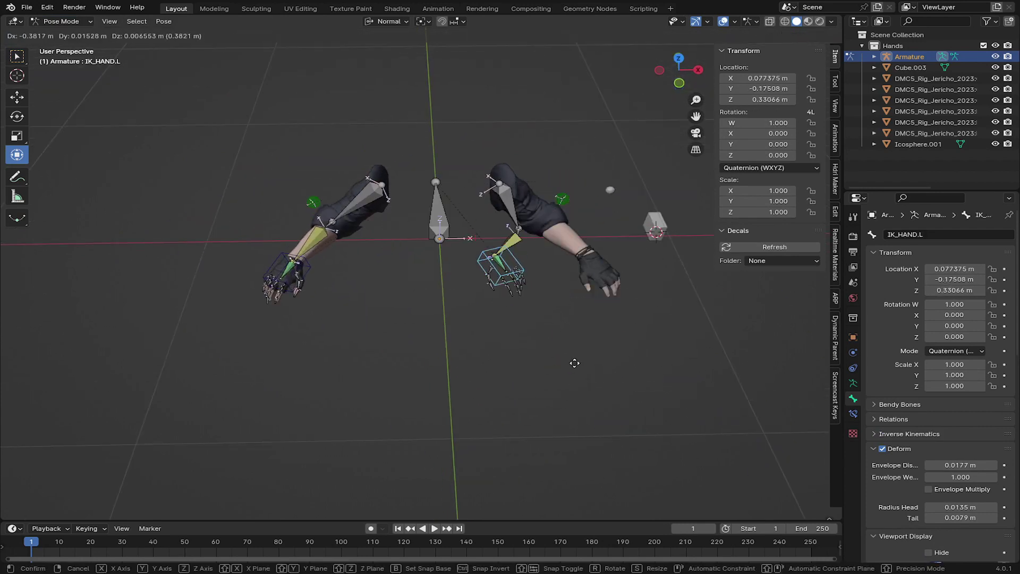
right_click(559, 356)
right_click(307, 287)
key(g)
right_click(403, 296)
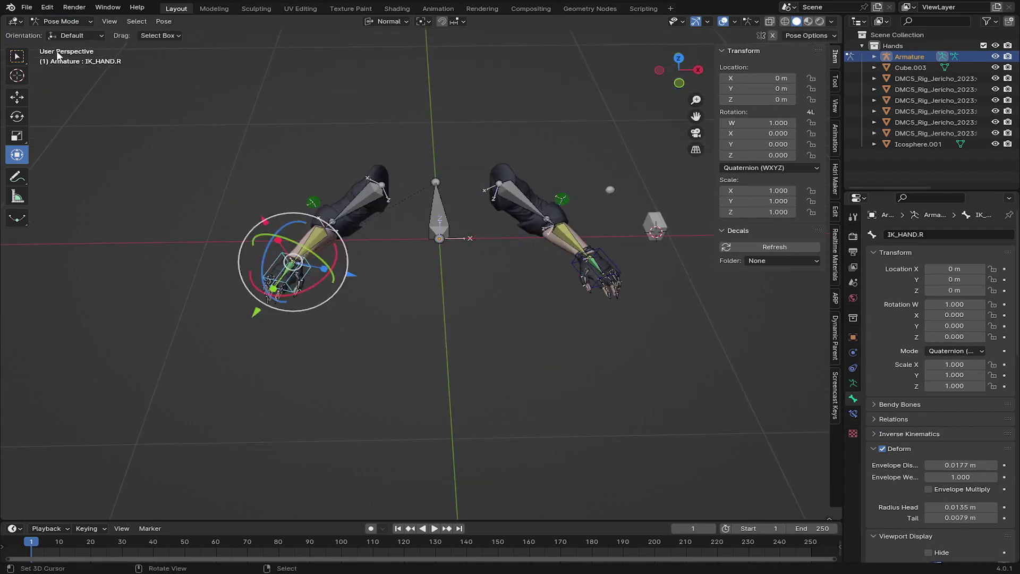
- Return to Object Mode and delete the helper shape objects Cube.003 and Icosphere.001
click(69, 33)
shift+middle_drag(524, 233, 286, 226)
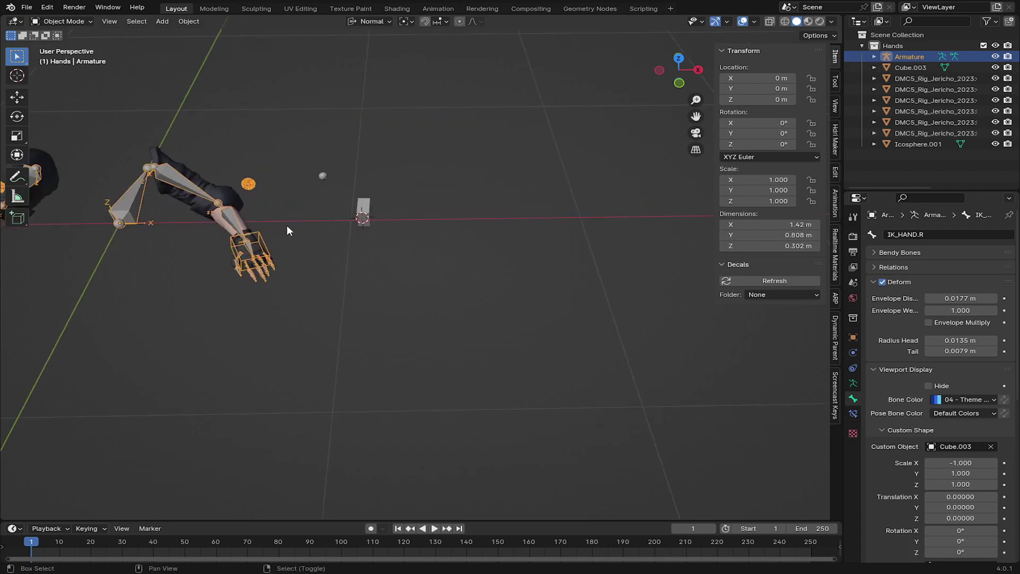
right_click(332, 221)
key(n)
drag(317, 170, 392, 228)
key(x)
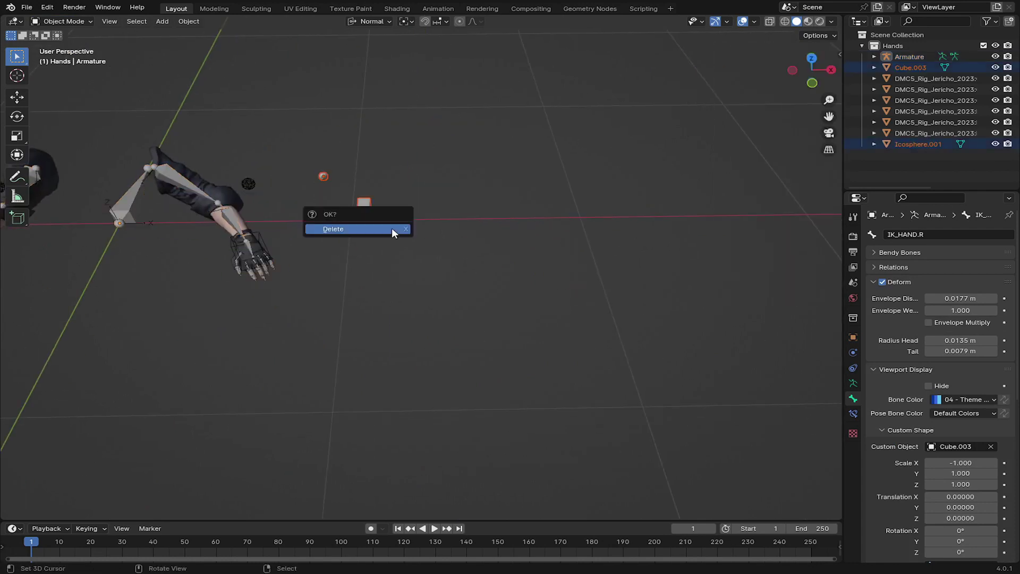
click(393, 230)
- Select the arm meshes together with the armature and parent them to it with automatic weights
shift+middle_drag(391, 228, 405, 230)
key(a)
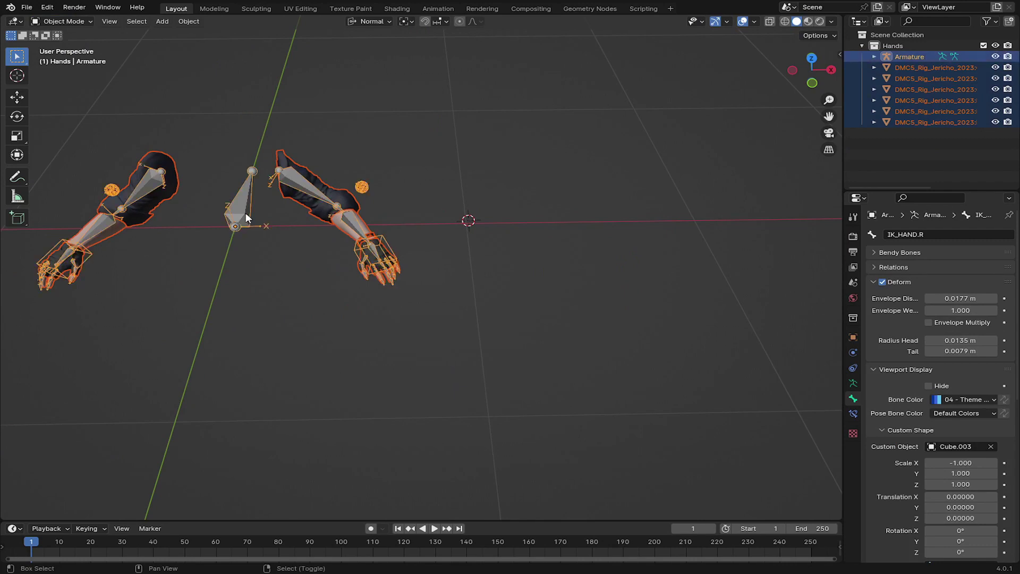
key(ctrl+p)
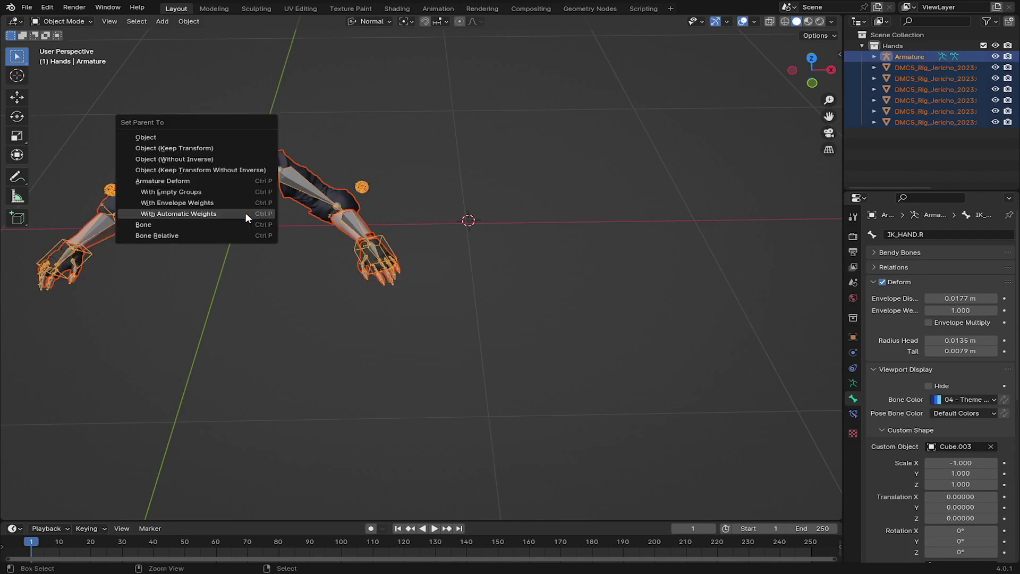
click(214, 213)
- Put the armature in Pose Mode and move IK_HAND.L inward to check the mesh deformation
middle_drag(214, 212, 382, 214)
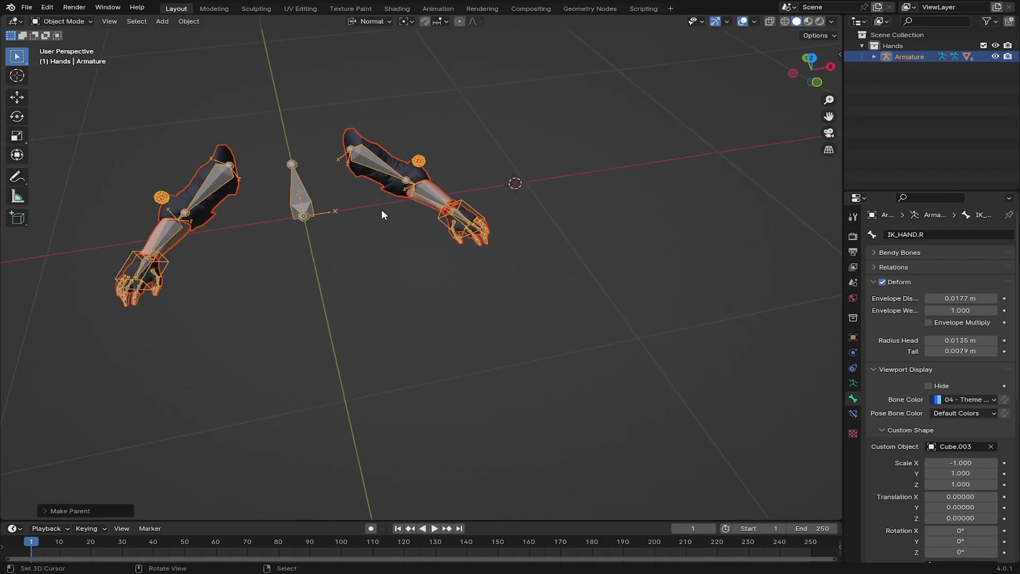
click(474, 208)
click(66, 21)
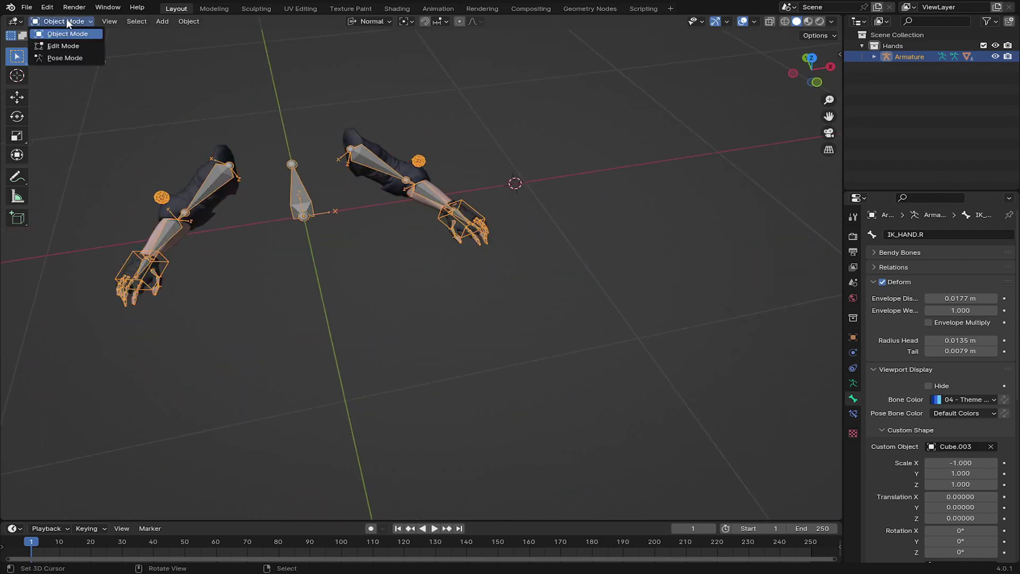
click(68, 57)
scroll(507, 159, up, 3)
click(507, 159)
key(g)
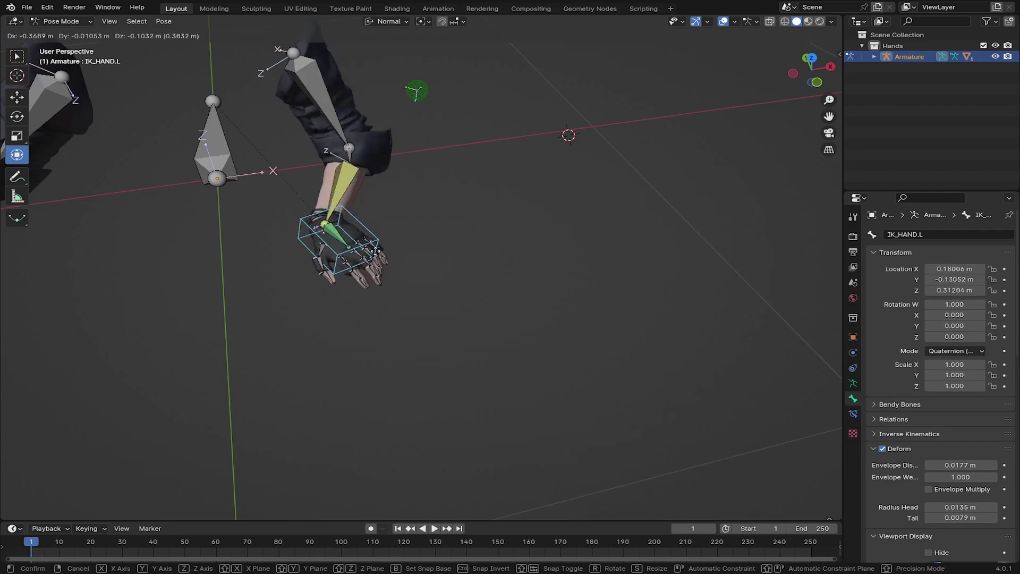
click(381, 218)
- Raise IK_HAND.L forward and rotate it to test the left wrist and forearm deformation
middle_drag(367, 212, 304, 205)
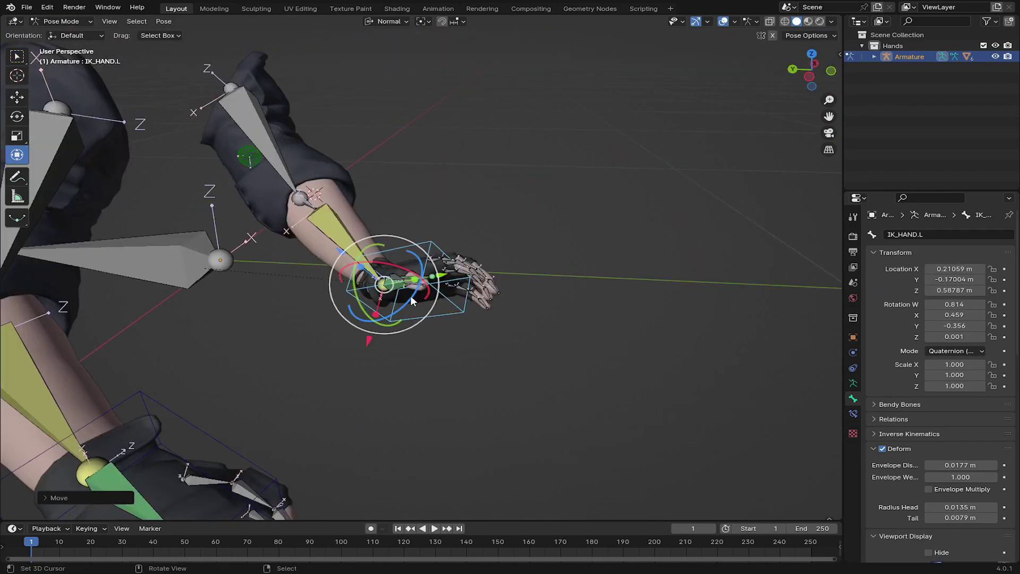
key(g)
click(496, 184)
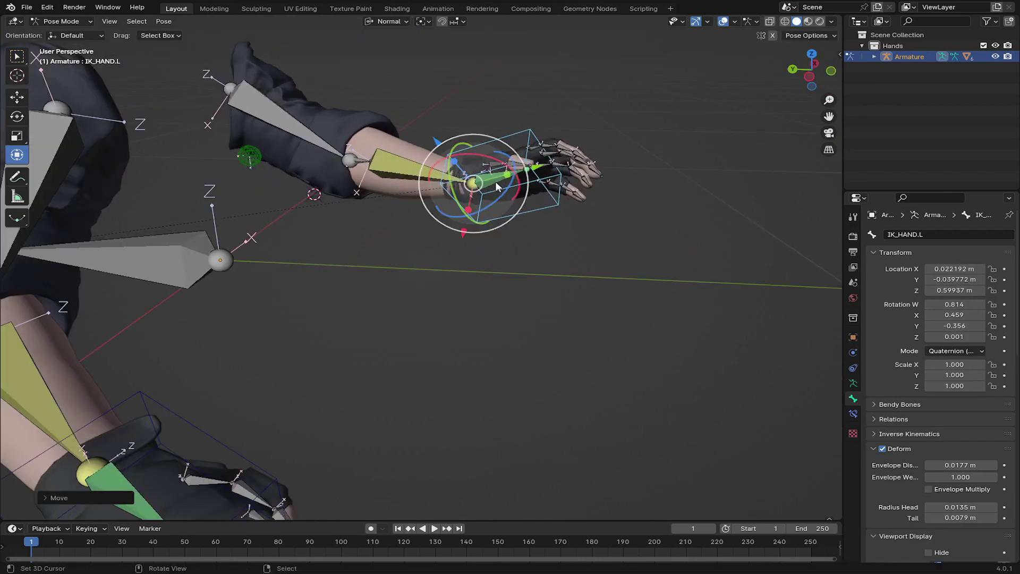
middle_drag(496, 186, 518, 213)
key(r)
click(446, 327)
- Shift IK_HAND.L to bend the left elbow further and rotate the hand to another angle
middle_drag(446, 328, 323, 334)
key(g)
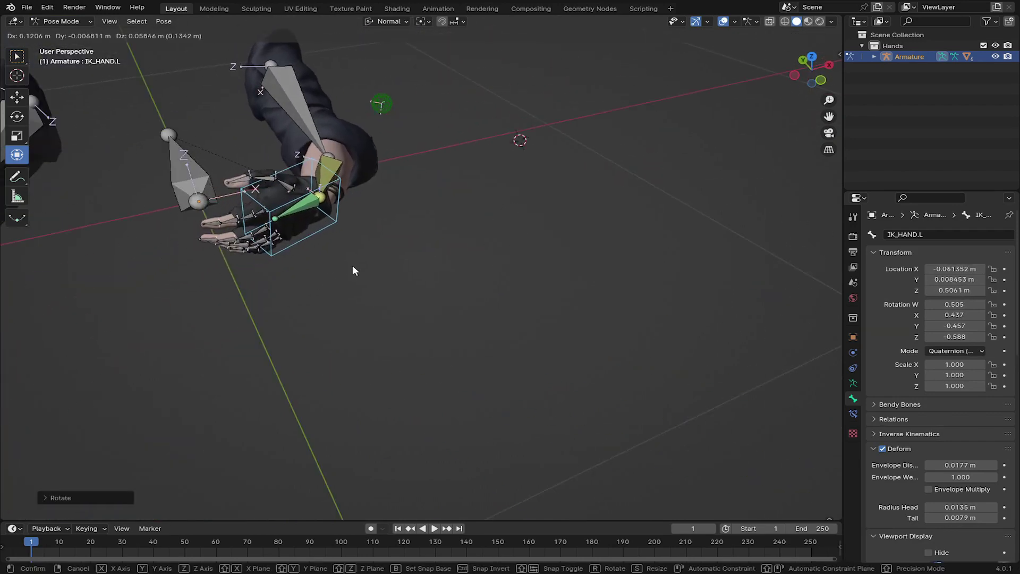
click(352, 266)
middle_drag(353, 266, 431, 329)
key(r)
click(486, 288)
- Save the Blender file
middle_drag(487, 288, 251, 330)
scroll(421, 327, up, 2)
shift+middle_drag(251, 329, 341, 255)
key(ctrl+s)
- Select the left hand's little finger bone chain and set the transform pivot point to Individual Origins
click(330, 232)
scroll(319, 230, up, 3)
shift+click(213, 210)
shift+click(178, 216)
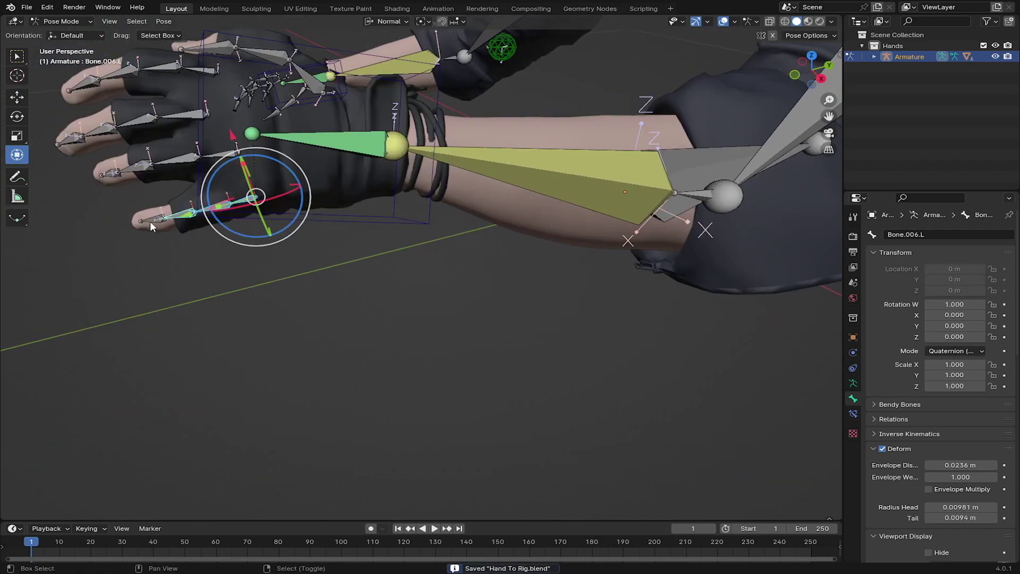
shift+click(149, 221)
middle_drag(176, 223, 282, 310)
middle_drag(430, 321, 409, 303)
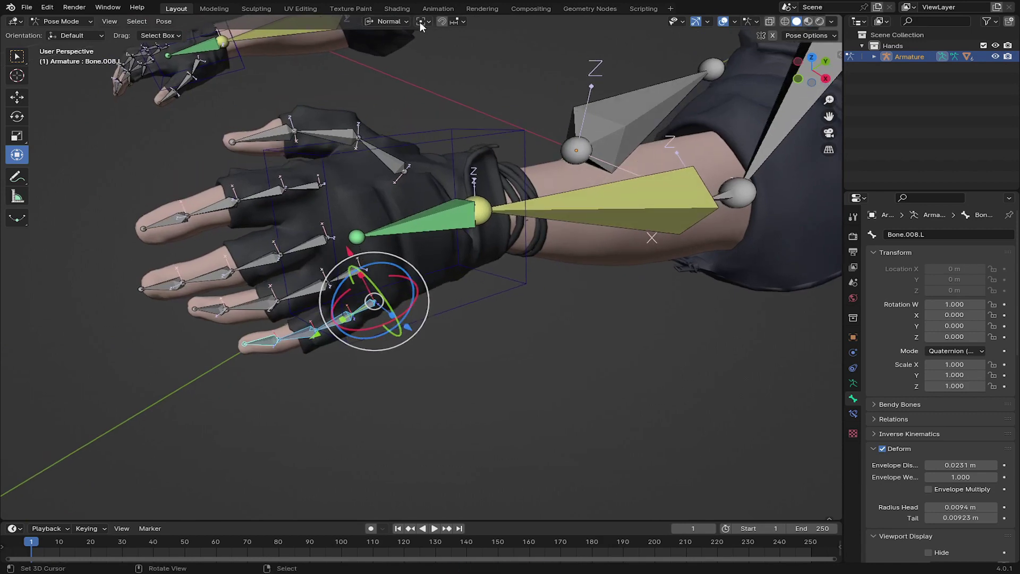
click(421, 22)
click(430, 74)
- Try curling the left hand's little finger, and curl its ring finger by rotating that finger's bones
middle_drag(426, 201, 445, 220)
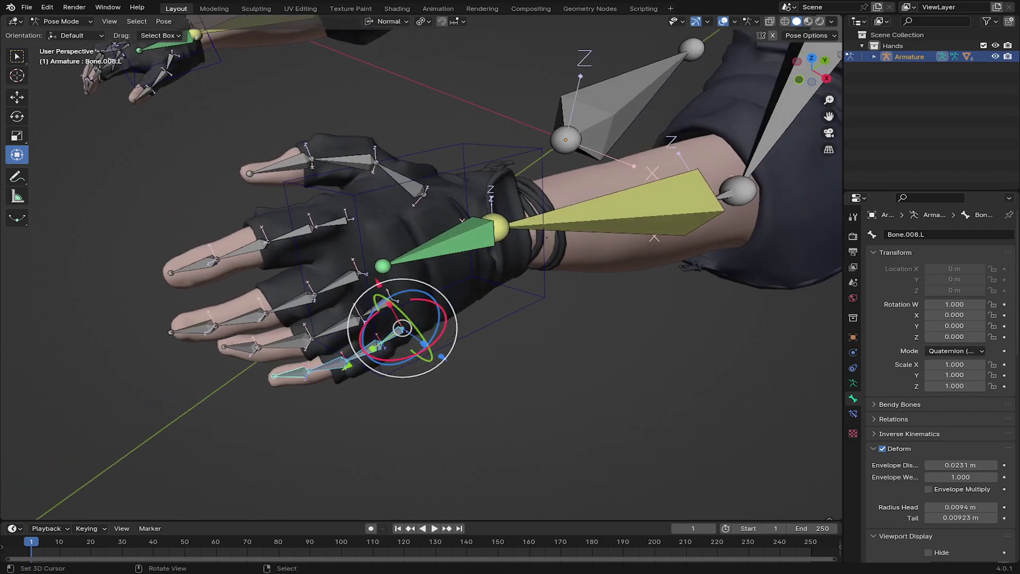
drag(446, 325, 372, 364)
right_click(372, 364)
right_click(336, 328)
shift+right_click(240, 346)
shift+right_click(285, 343)
drag(321, 323, 314, 291)
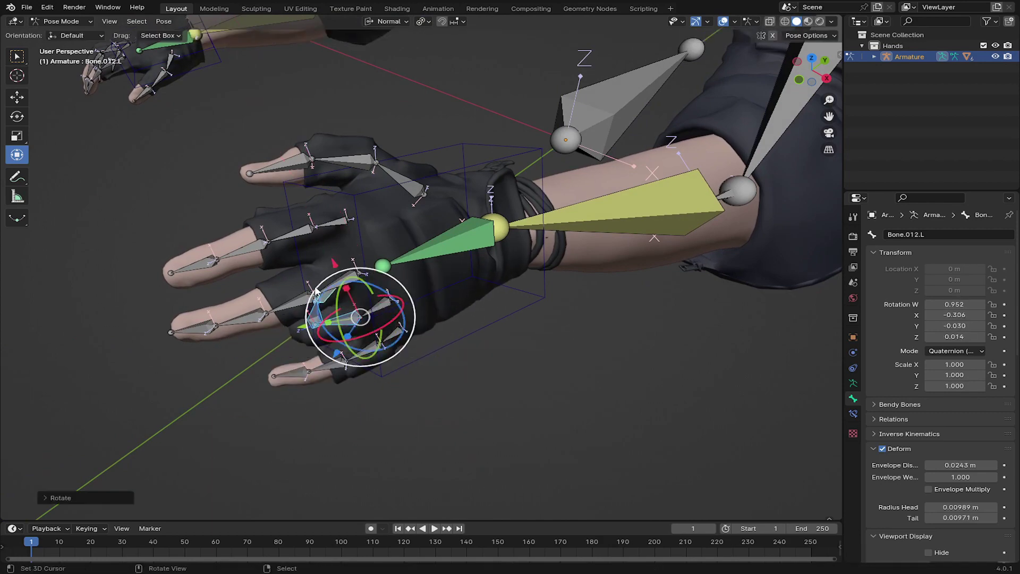
- Try curling the left hand's middle finger by rotating its bone chain
right_click(298, 300)
shift+right_click(241, 319)
shift+right_click(194, 329)
middle_drag(396, 197, 452, 247)
middle_drag(637, 473, 579, 294)
drag(526, 257, 503, 194)
right_click(502, 194)
- Reposition the left arm by moving IK_HAND.L up and across in front of MasterBone
scroll(503, 195, down, 4)
shift+middle_drag(503, 195, 524, 269)
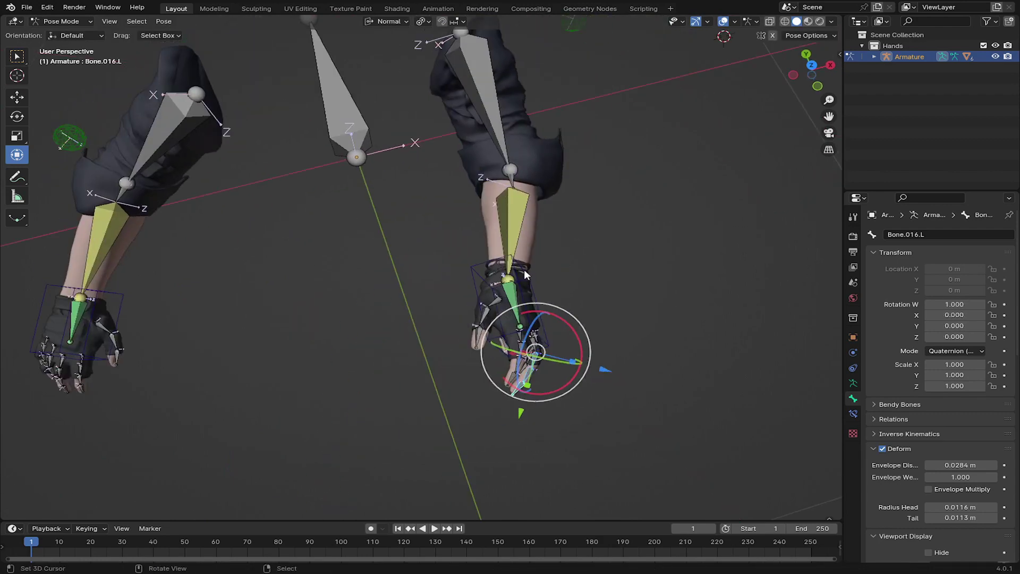
right_click(549, 311)
key(g)
click(510, 257)
middle_drag(556, 304, 569, 240)
right_click(600, 236)
key(g)
click(647, 149)
middle_drag(638, 151, 657, 194)
right_click(415, 202)
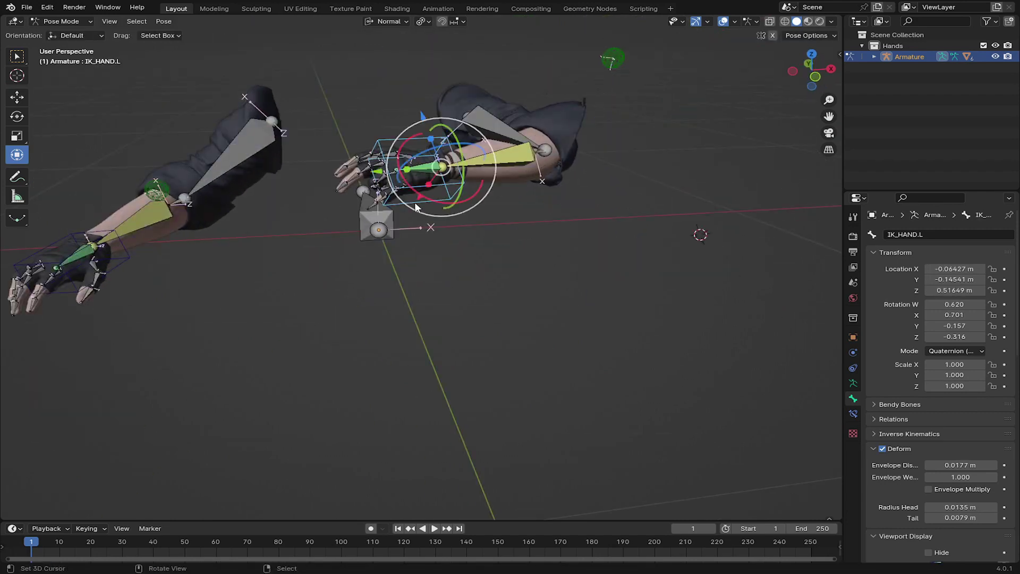
- Rotate IK_HAND.L and lower it to test the left arm in a bent pose
middle_drag(415, 202, 481, 183)
key(r)
click(483, 178)
click(558, 192)
middle_drag(558, 192, 436, 255)
key(g)
click(423, 311)
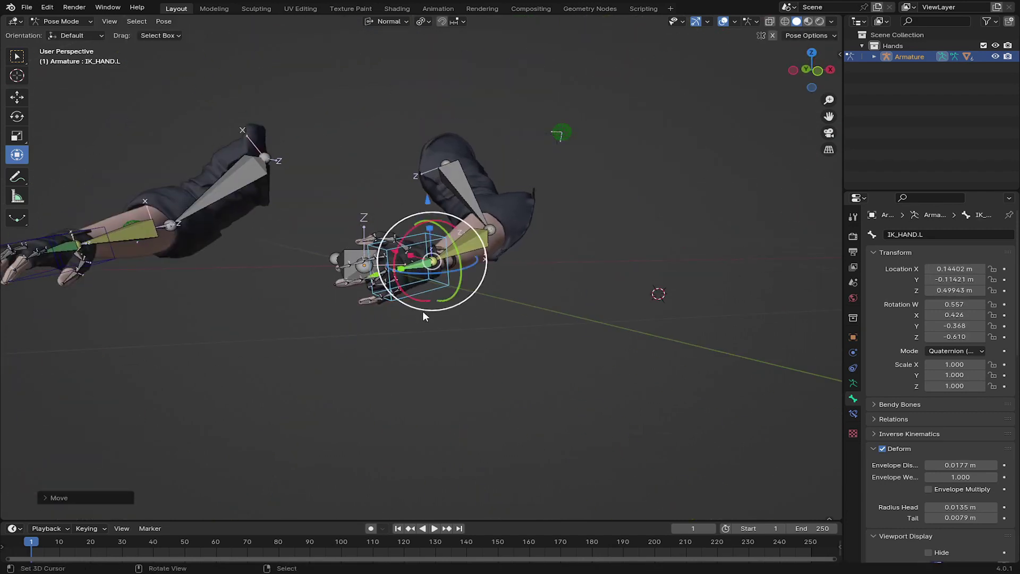
- Turn on X-axis mirroring for the pose and move IK_HAND.R to pose both arms
key(g)
right_click(229, 278)
middle_drag(230, 282, 178, 291)
click(772, 35)
key(g)
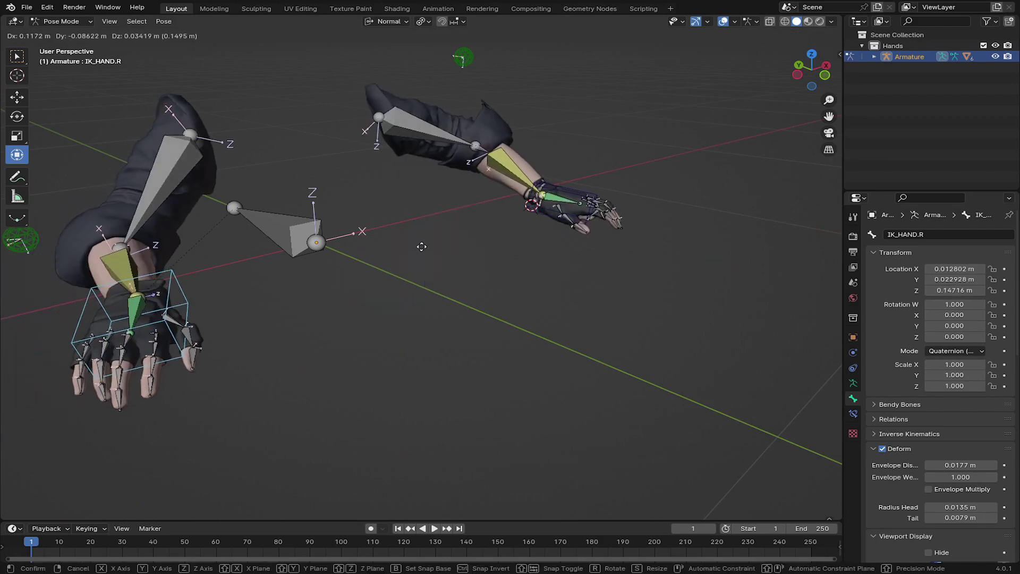
click(388, 317)
- Rotate IK_HAND.R and raise it with mirroring on to test both wrists
middle_drag(388, 317, 319, 303)
key(r)
click(371, 223)
middle_drag(372, 224, 390, 210)
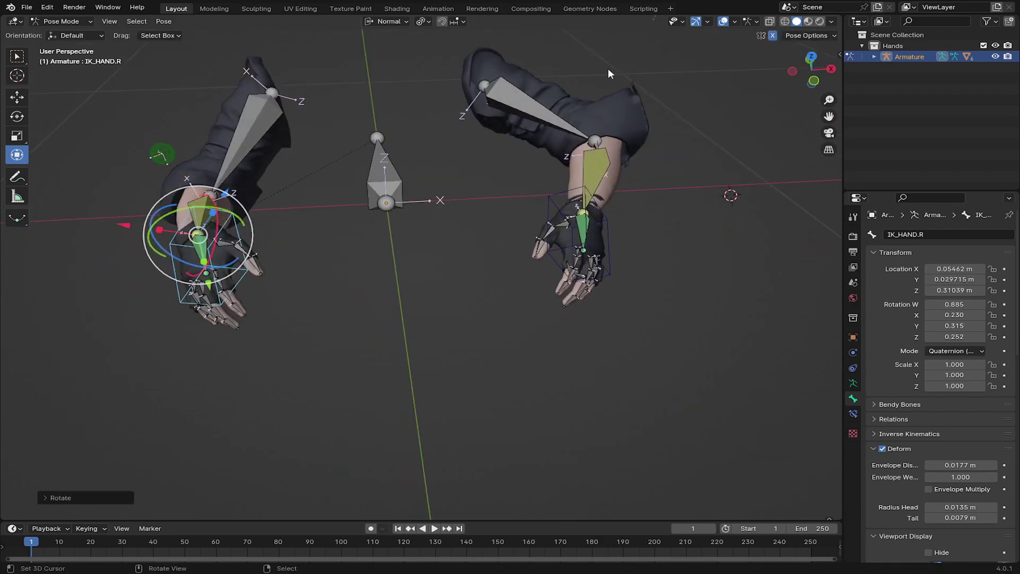
key(g)
click(357, 219)
middle_drag(322, 296, 317, 258)
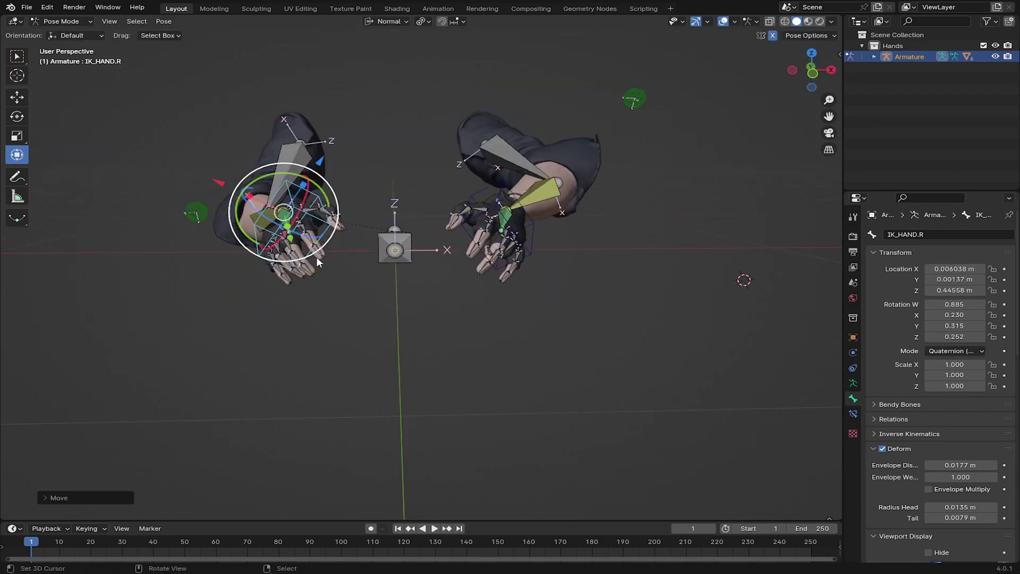
- Turn IK_HAND.R inward and shift it slightly, with mirroring still on
drag(280, 173, 240, 194)
key(r)
mouse_move(346, 247)
middle_down()
mouse_move(388, 303)
mouse_move(355, 235)
middle_up()
click(399, 301)
key(g)
middle_drag(362, 243, 378, 343)
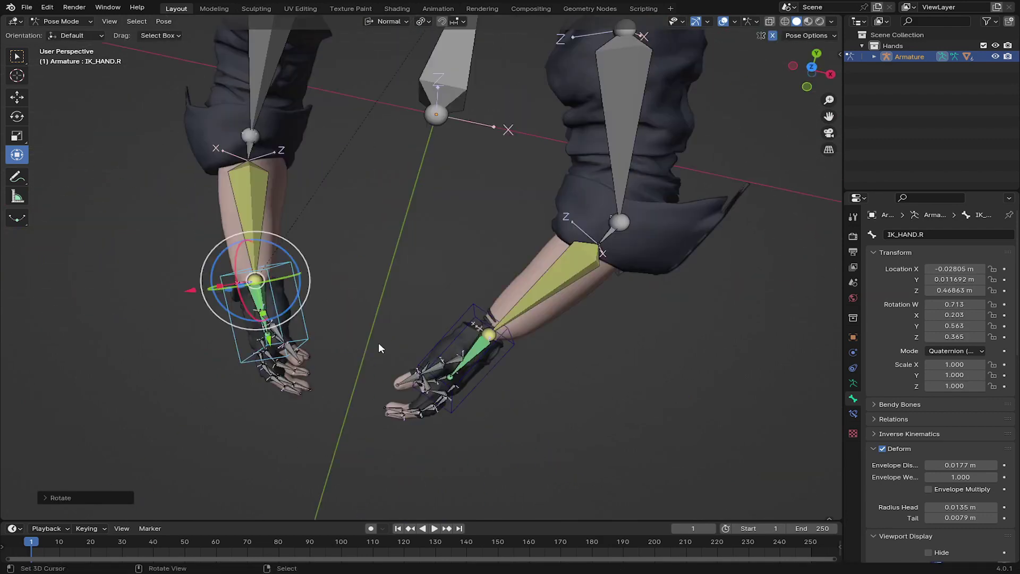
- Move IK_HAND.R again to try another position of the mirrored arms
key(g)
scroll(378, 239, down, 4)
click(248, 148)
key(g)
click(248, 168)
click(375, 241)
- Rotate the selected control bones to test how the arms bend
middle_drag(248, 168, 345, 361)
key(r)
click(383, 396)
click(300, 317)
middle_drag(300, 316, 396, 228)
key(r)
click(397, 194)
- Select all bones and clear their pose rotation and location
key(a)
key(alt+r)
key(alt+g)
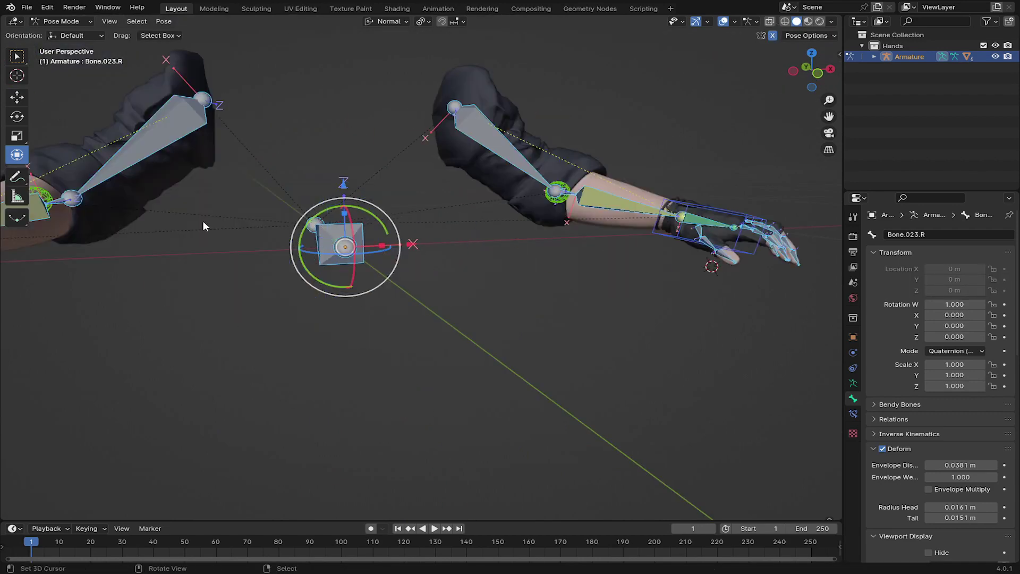
- Test-rotate individual finger bones of the left hand, including Bone.009.L, to check the glove's deformation
middle_drag(202, 225, 492, 310)
scroll(492, 310, up, 3)
click(572, 292)
key(r)
click(514, 301)
key(r)
right_click(567, 360)
scroll(567, 360, up, 1)
key(r)
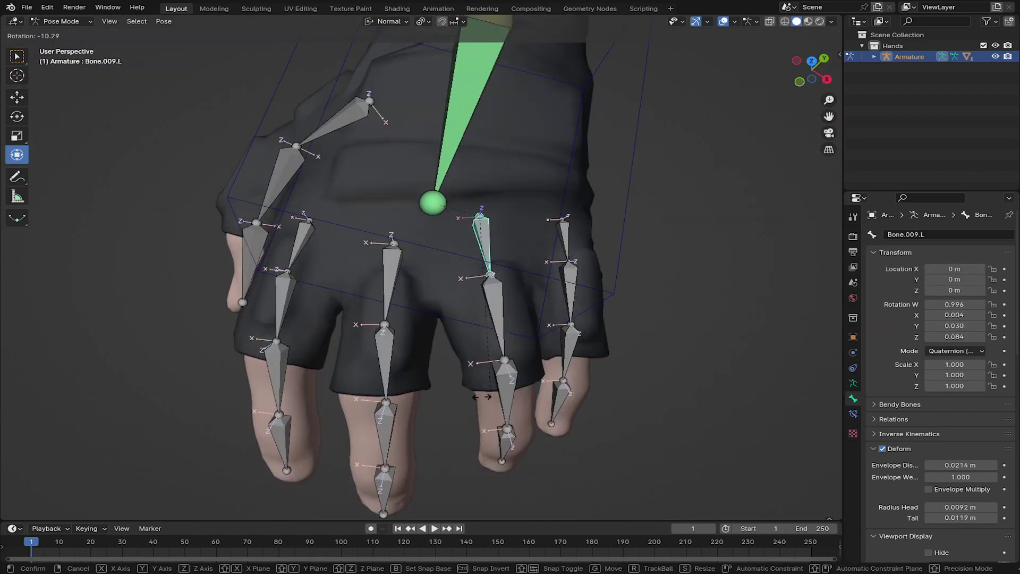
click(385, 348)
key(r)
click(301, 297)
- Save the file with the pose reset
middle_drag(301, 340, 426, 243)
key(ctrl+s)
scroll(426, 244, down, 4)
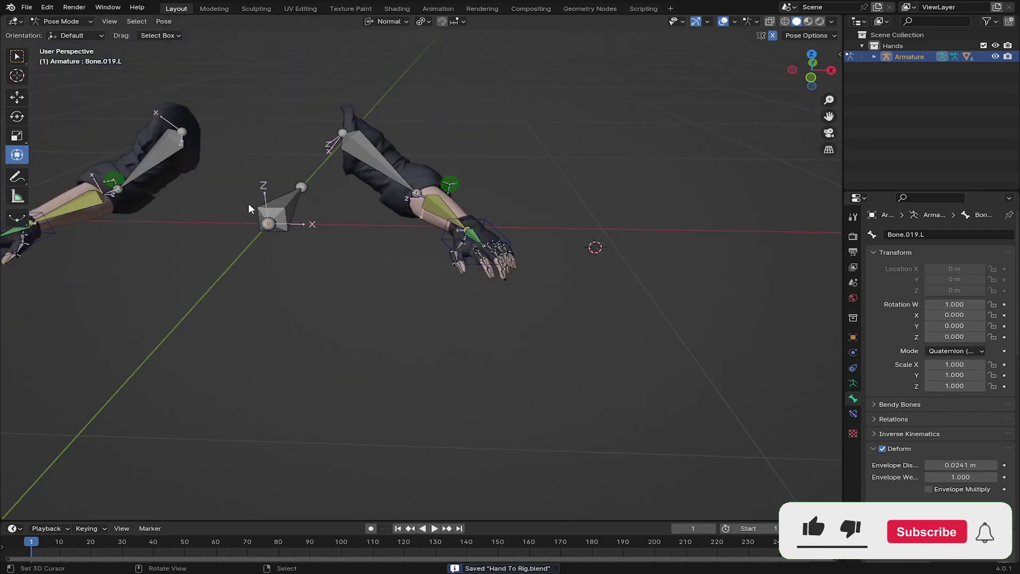
- Rotate IK_HAND.L about the Y axis to twist the left hand and check the wrist
click(510, 239)
scroll(510, 239, up, 4)
key(r)
middle_drag(510, 239, 623, 289)
right_click(606, 296)
key(r)
key(y)
click(713, 282)
middle_drag(713, 282, 457, 255)
scroll(457, 255, down, 5)
middle_drag(255, 311, 453, 347)
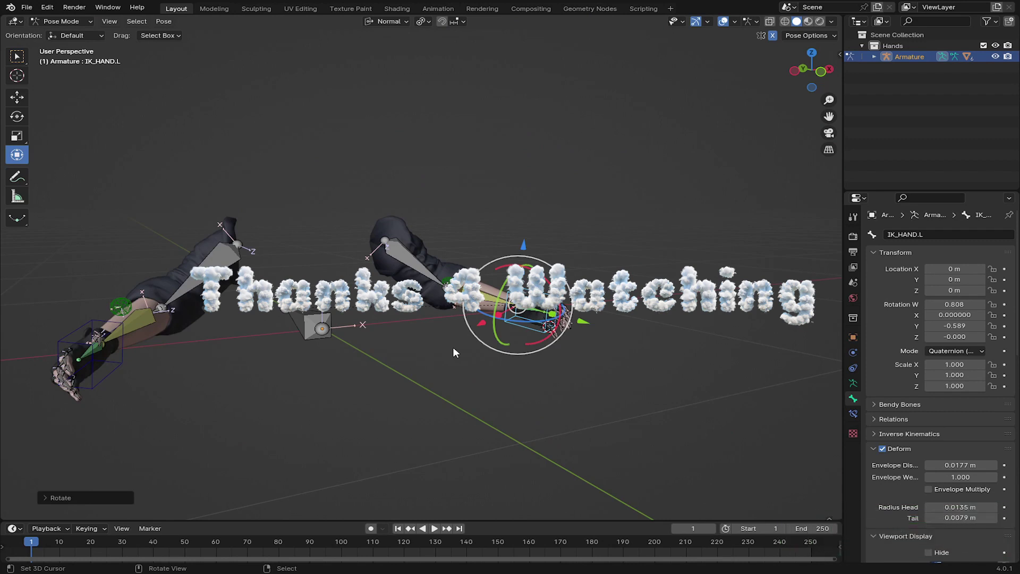